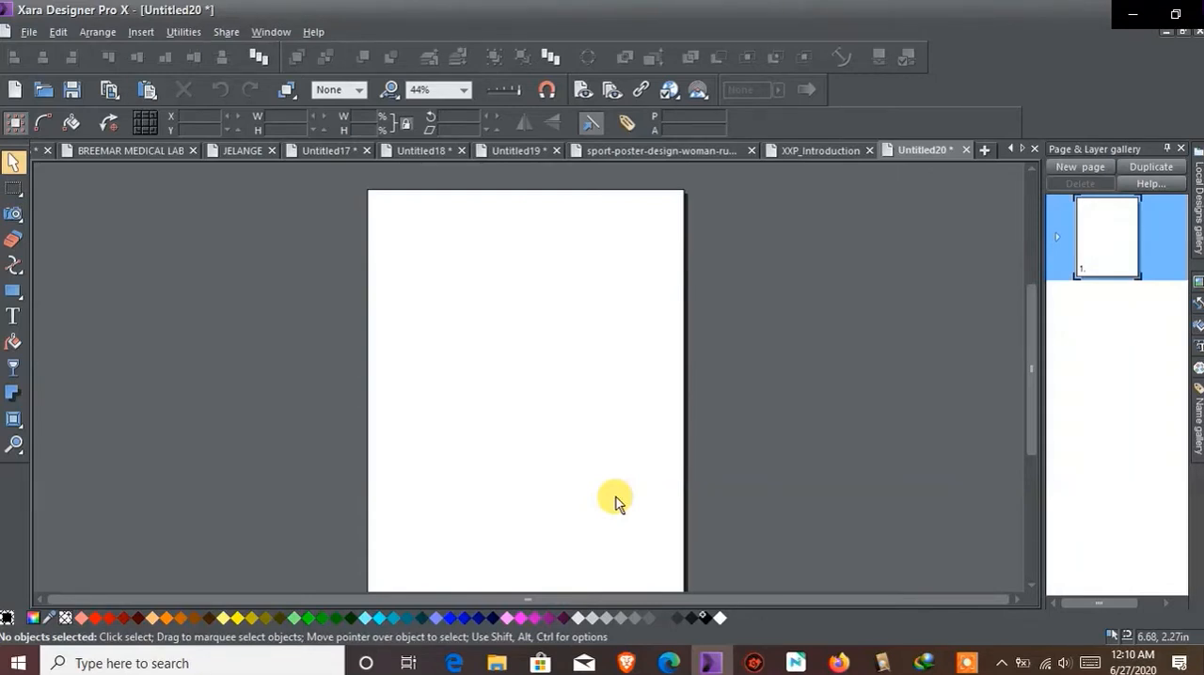
Activate the Rectangle tool
mouse_move(13, 292)
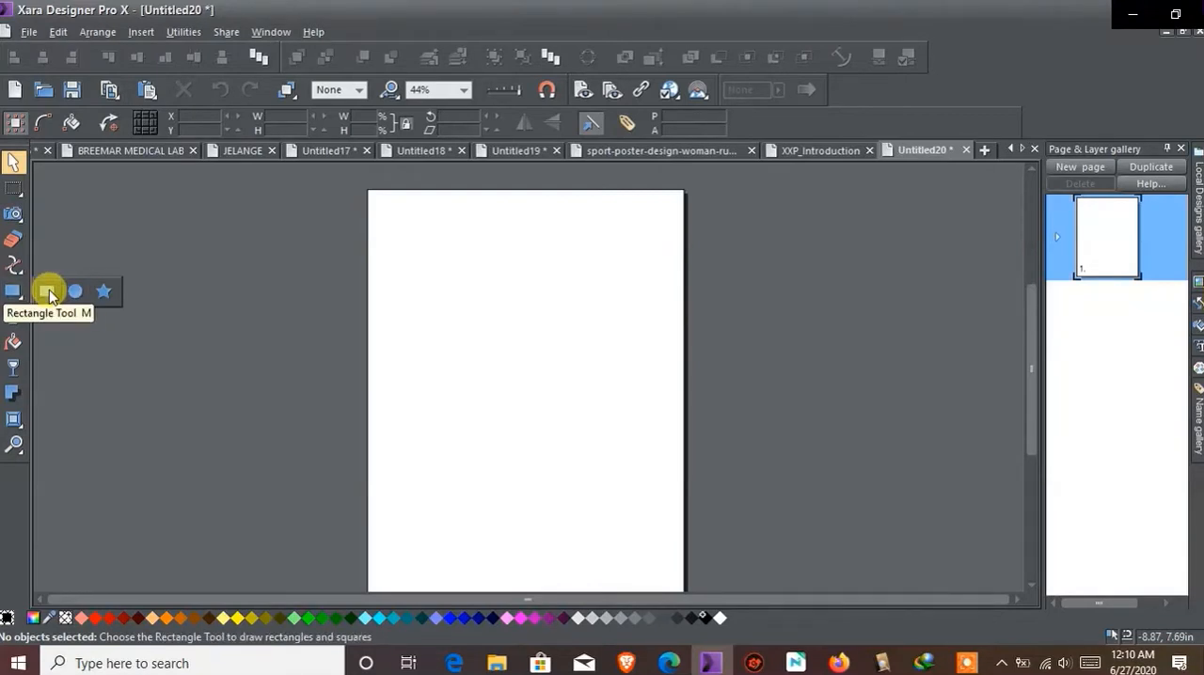
click(50, 295)
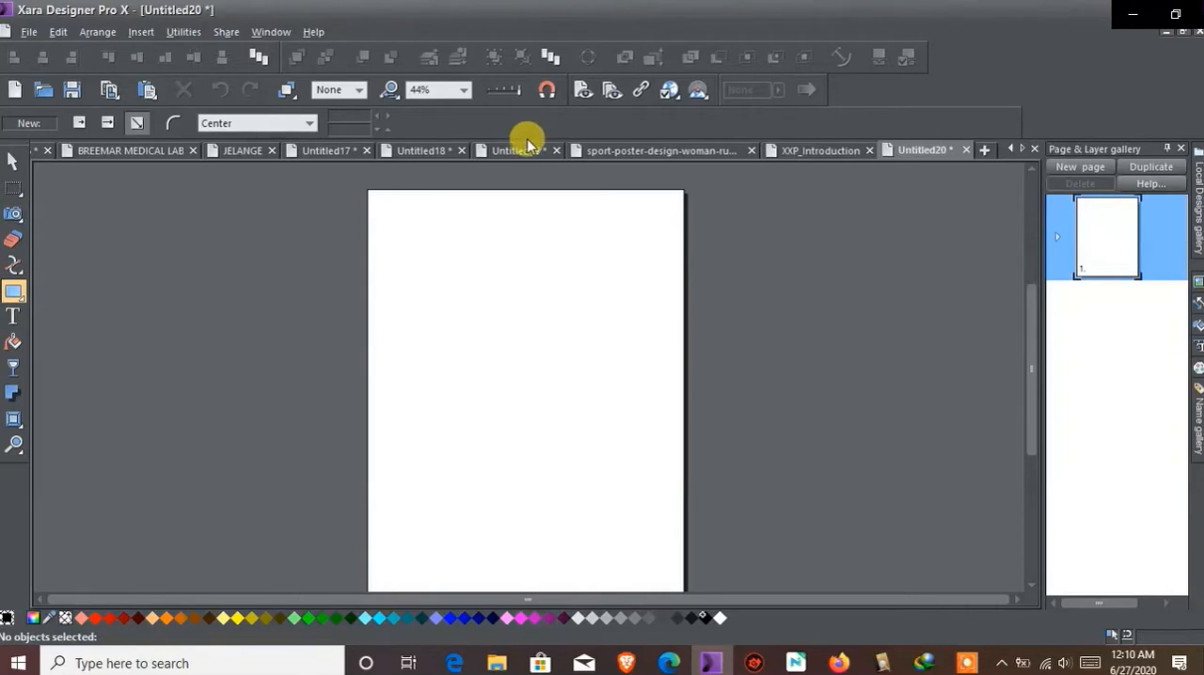
Hide the Infobar and show it again, and check the list of available control bars
right_click(1110, 74)
click(993, 80)
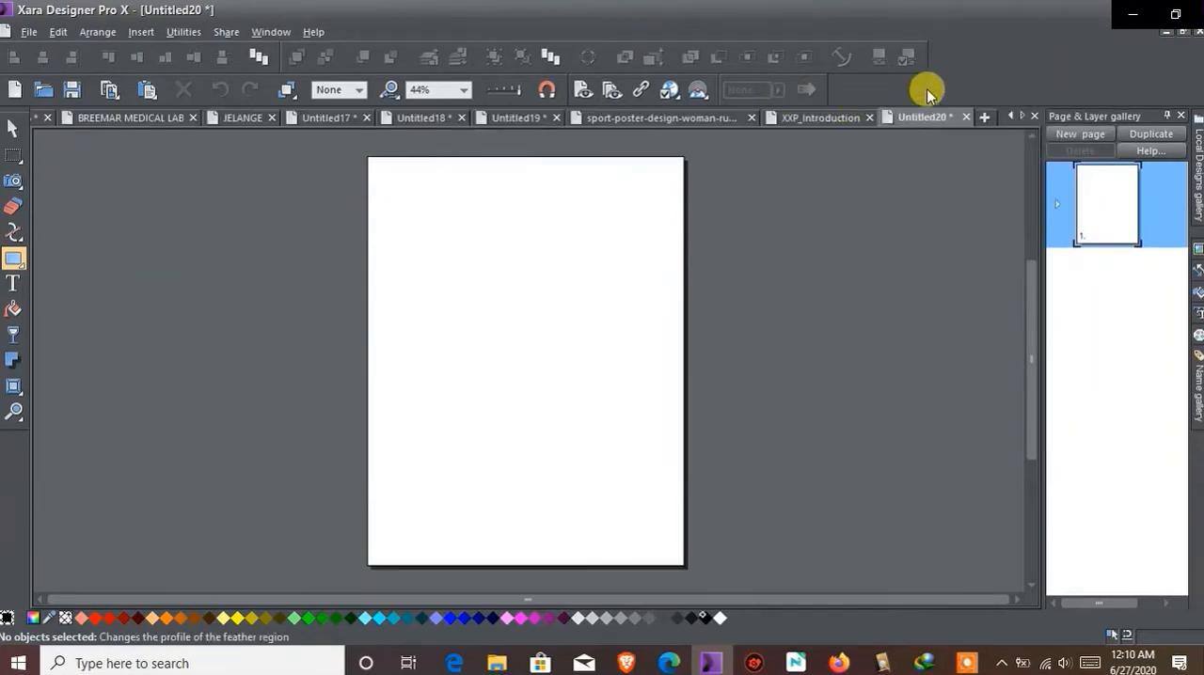
right_click(1016, 75)
click(1020, 80)
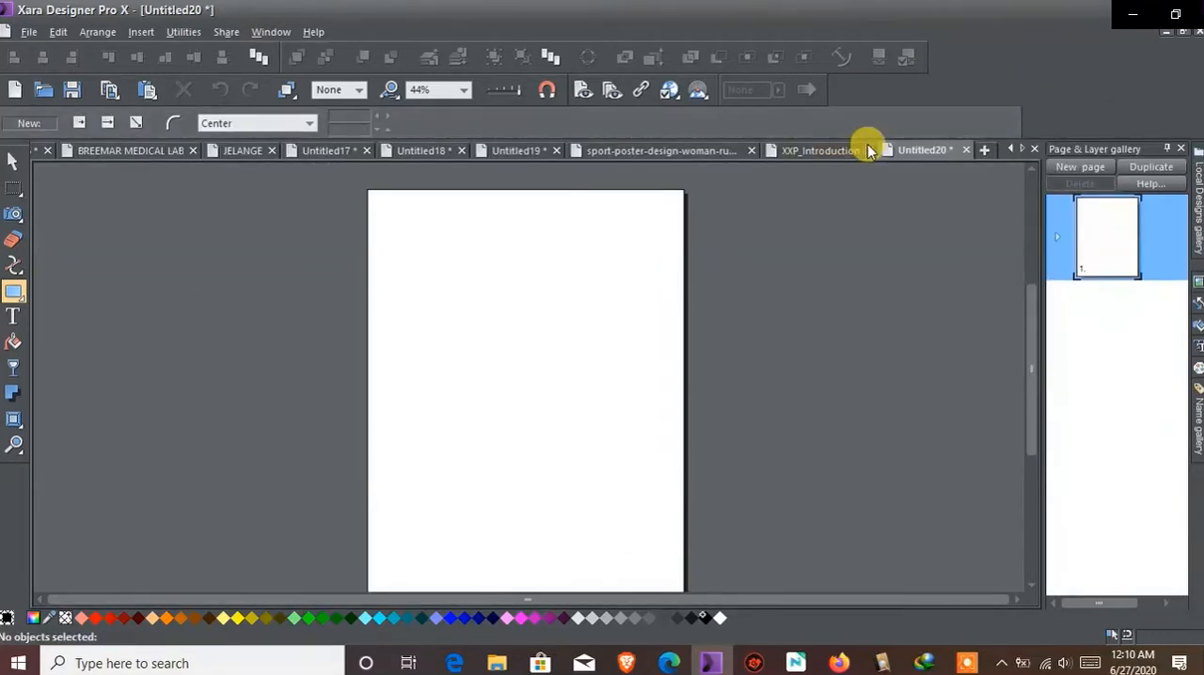
right_click(1007, 68)
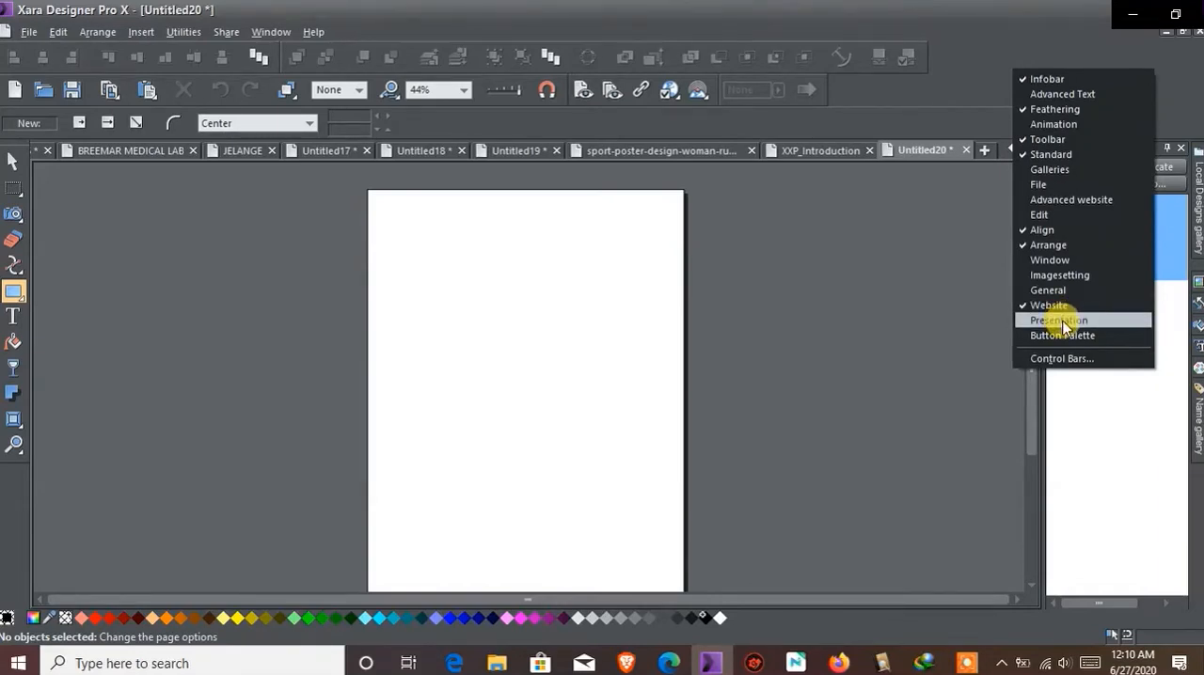
click(974, 57)
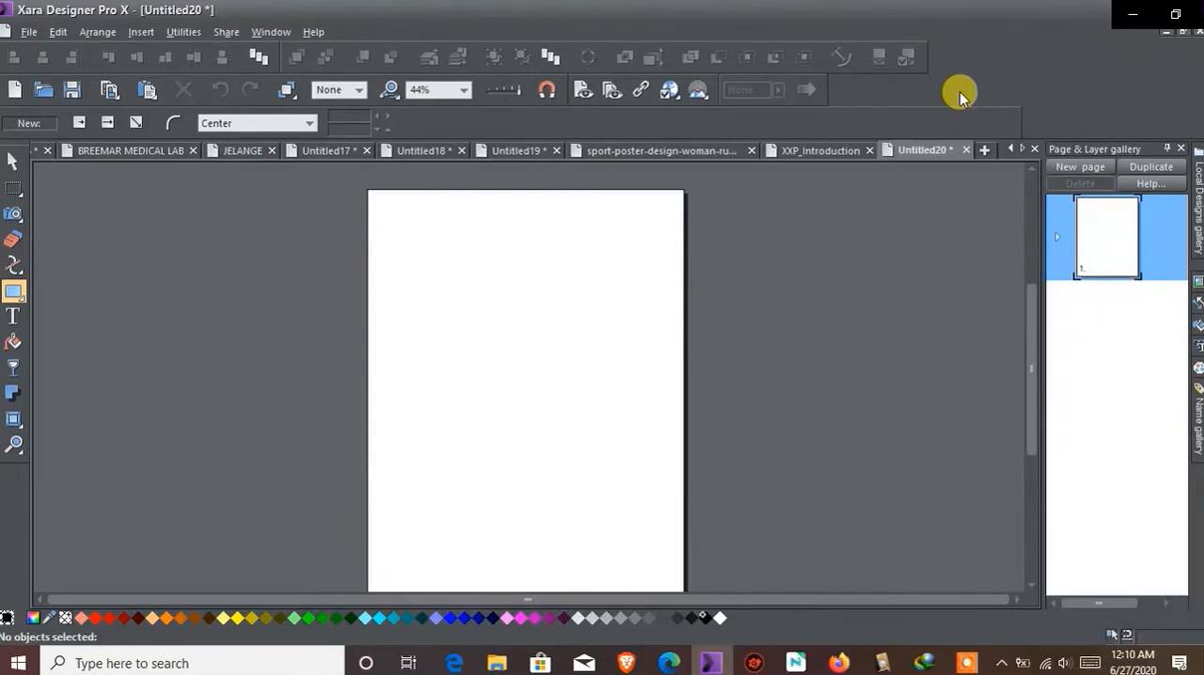
Draw a rectangle about 3.86 in wide and 4.15 in high in the upper-left part of the page
scroll(616, 265, up, 2)
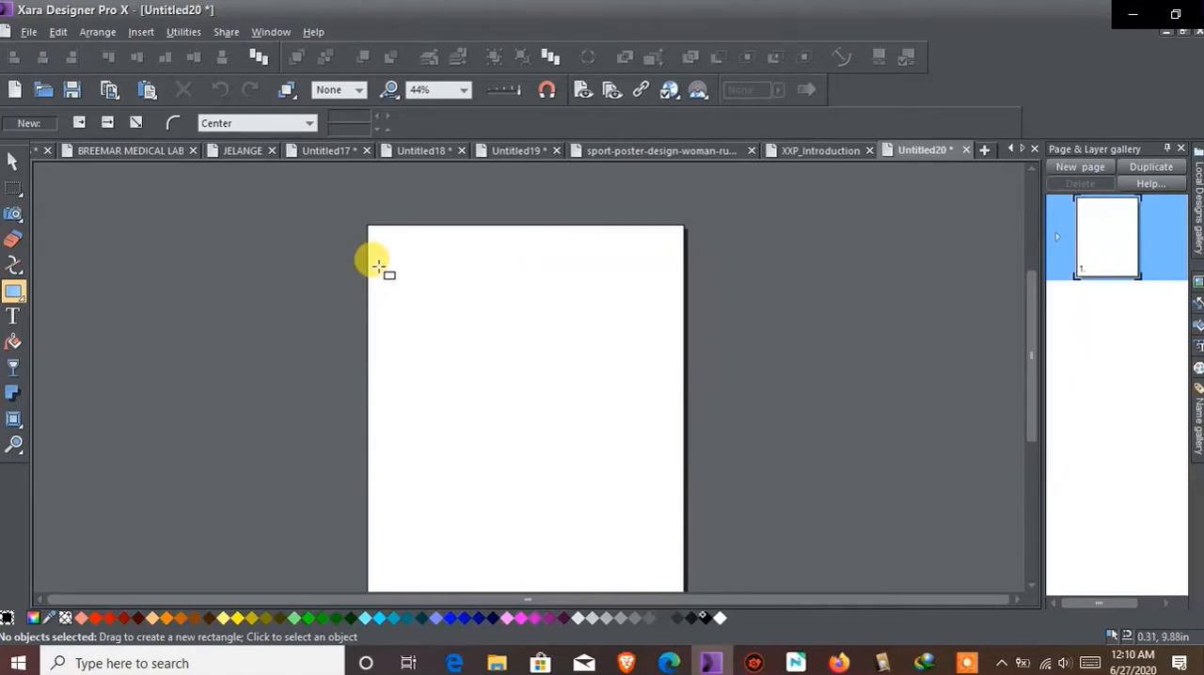
drag(391, 259, 535, 413)
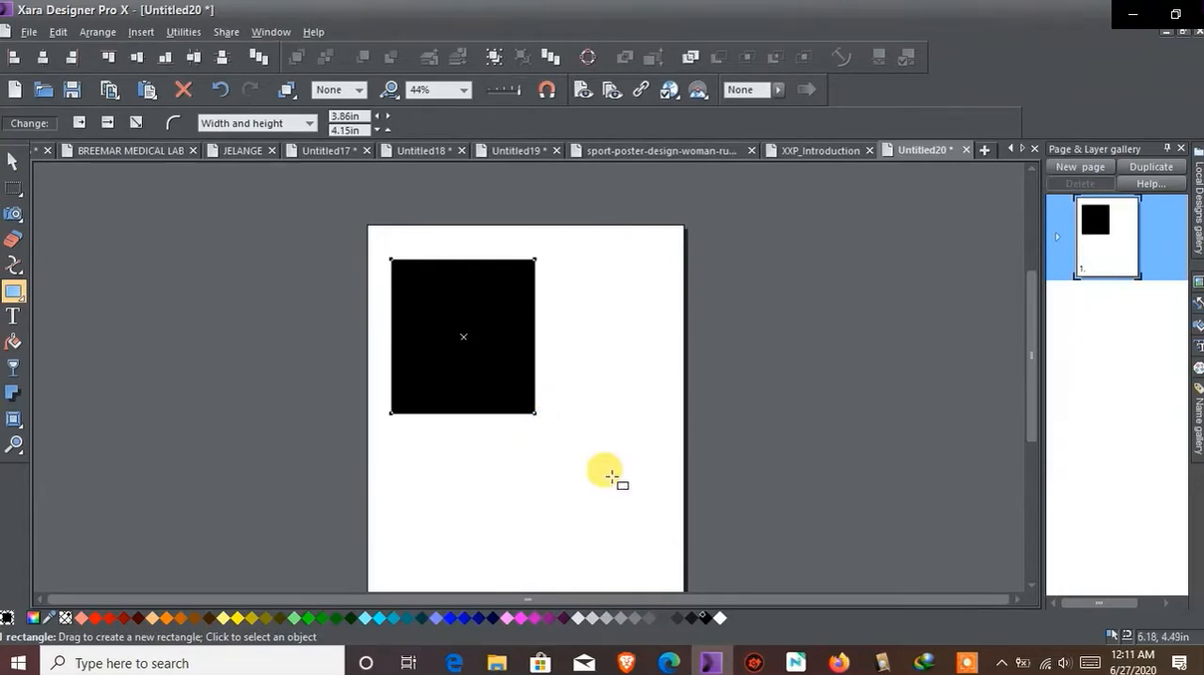
Try pink and blue fills on the rectangle, and set its fill back to black
click(513, 619)
click(508, 618)
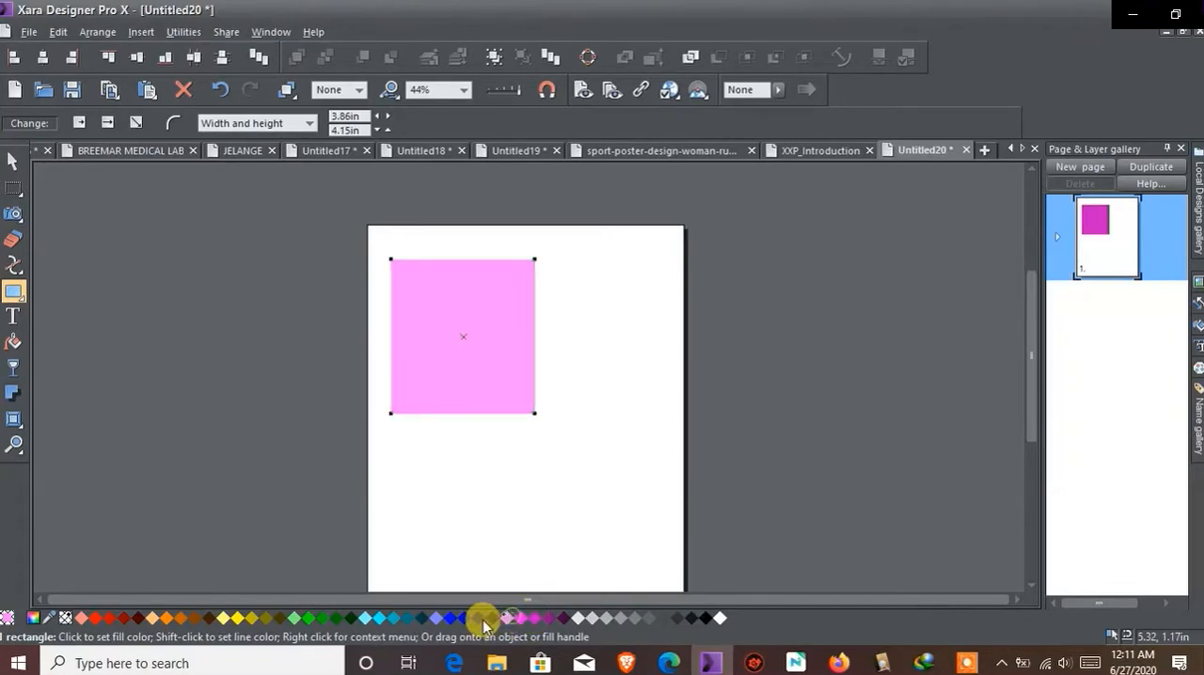
click(481, 619)
click(455, 619)
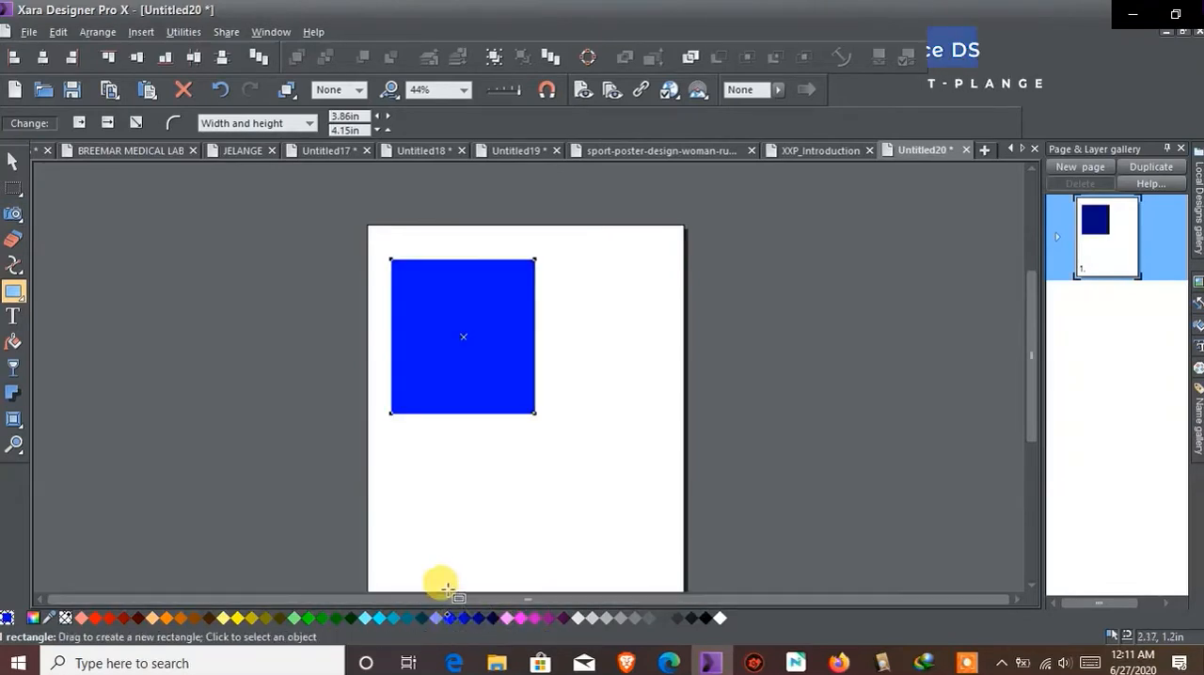
click(678, 618)
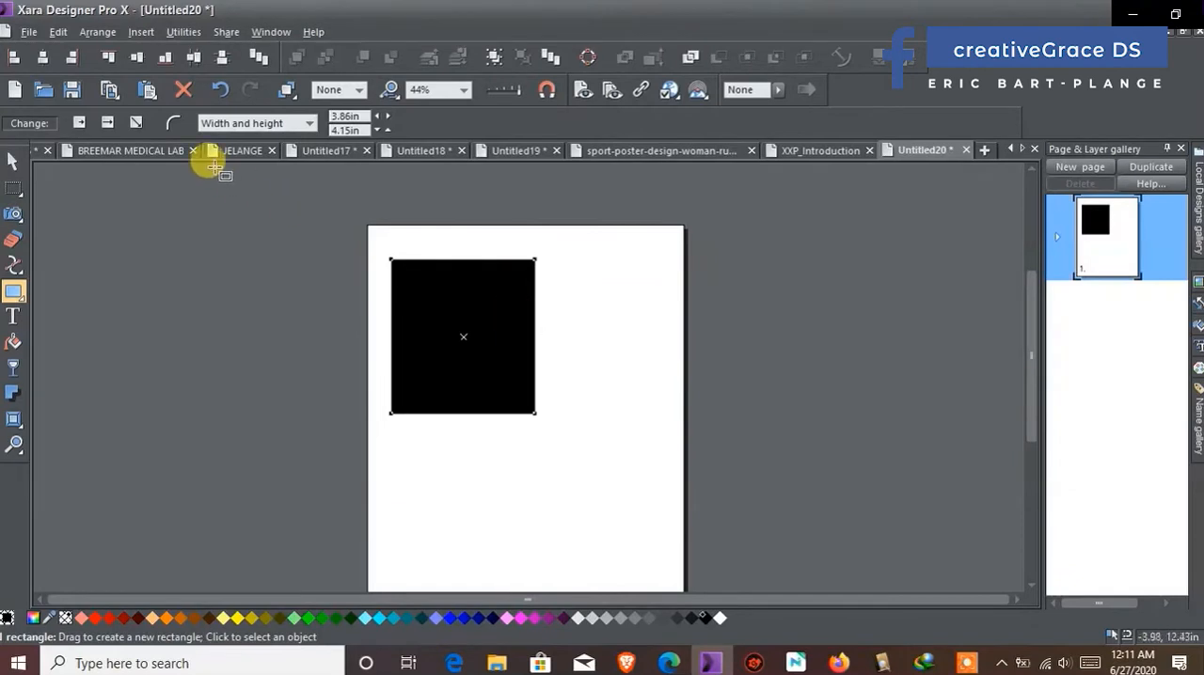
Round the rectangle's corners and adjust their curvature to 0.19
click(173, 124)
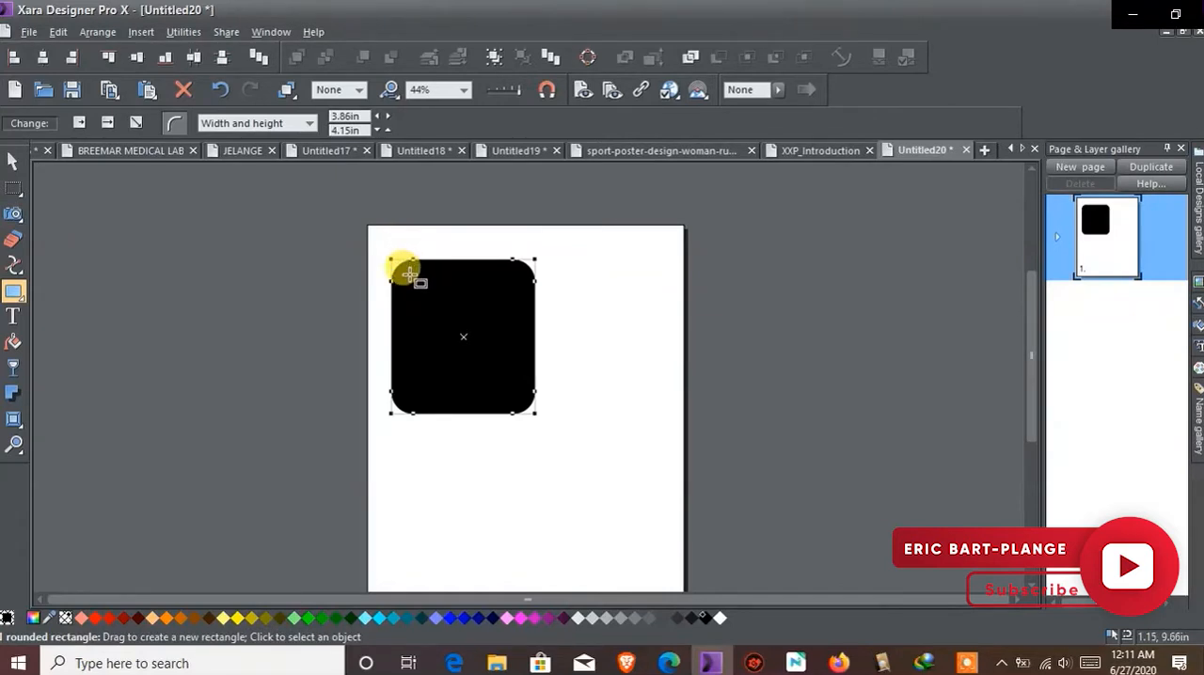
click(311, 125)
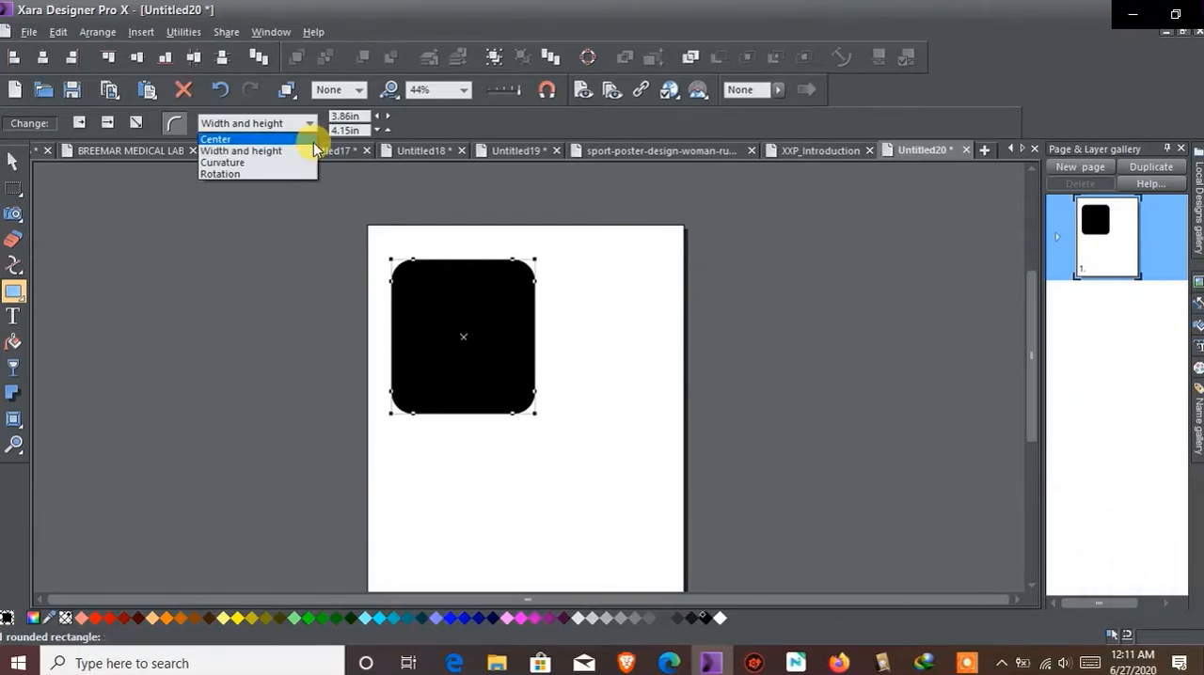
click(252, 163)
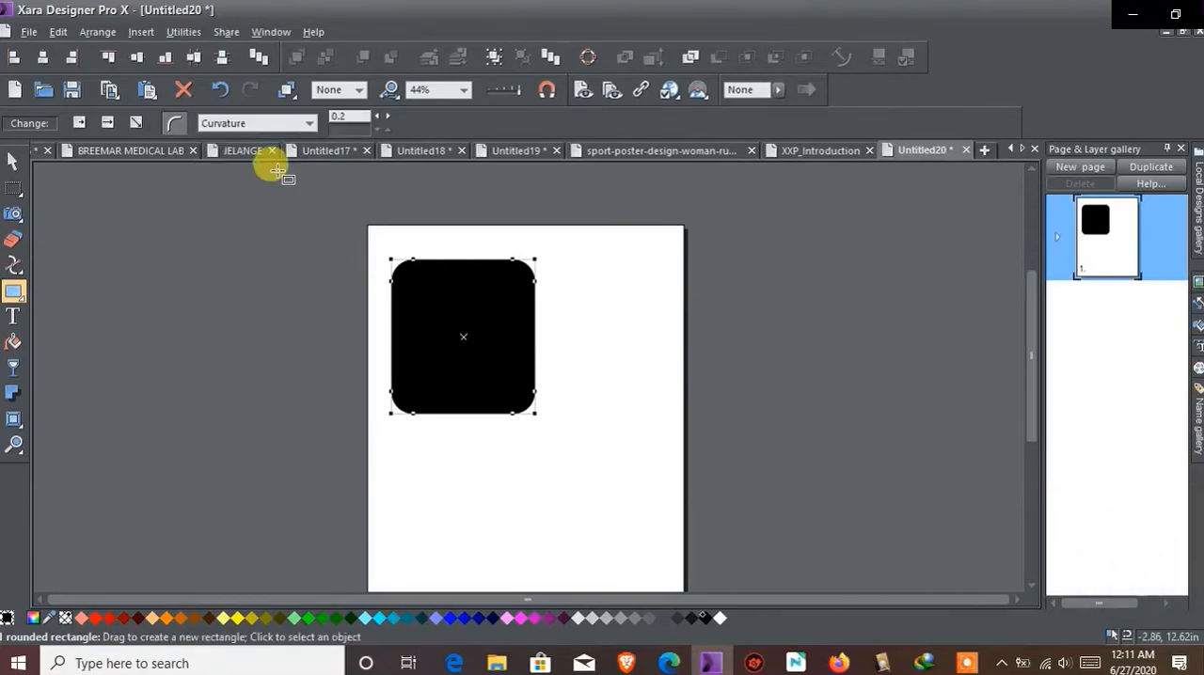
drag(404, 252, 402, 297)
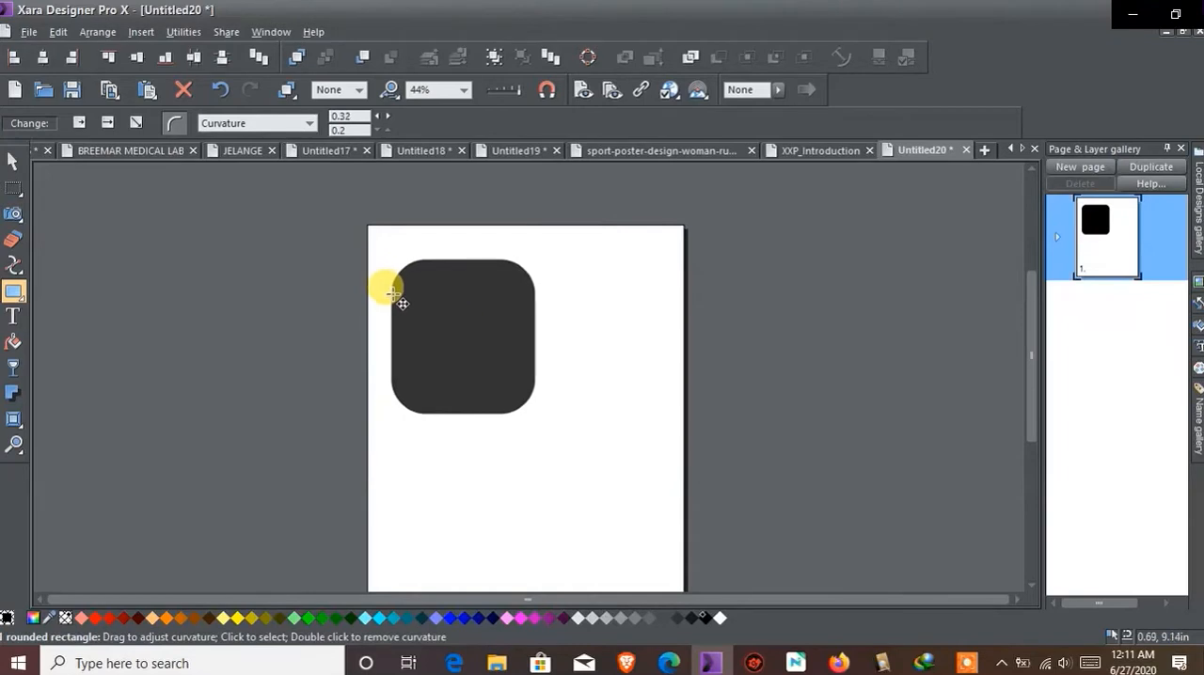
drag(402, 330, 399, 282)
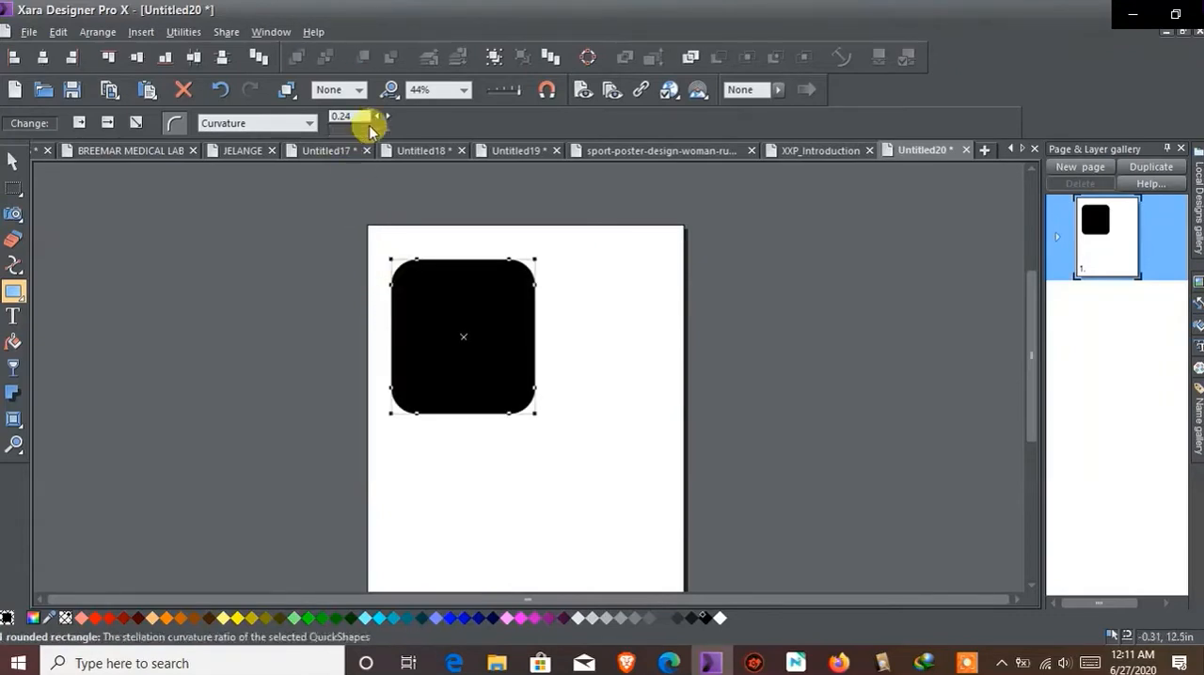
click(388, 117)
click(386, 119)
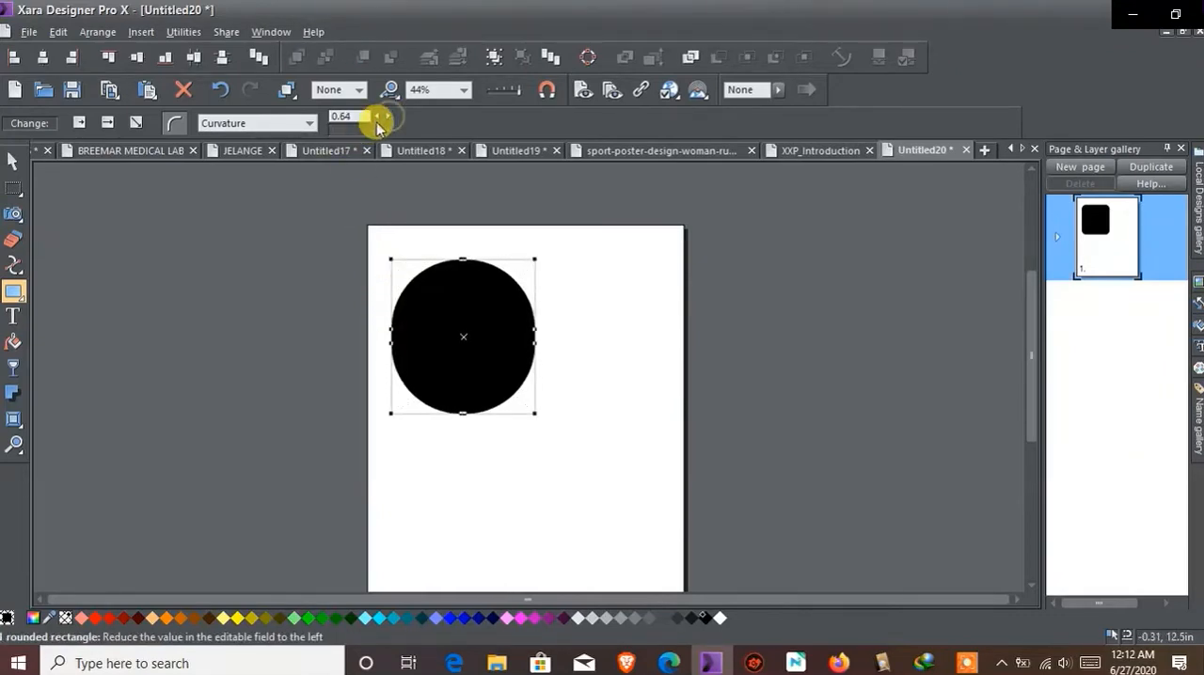
click(378, 124)
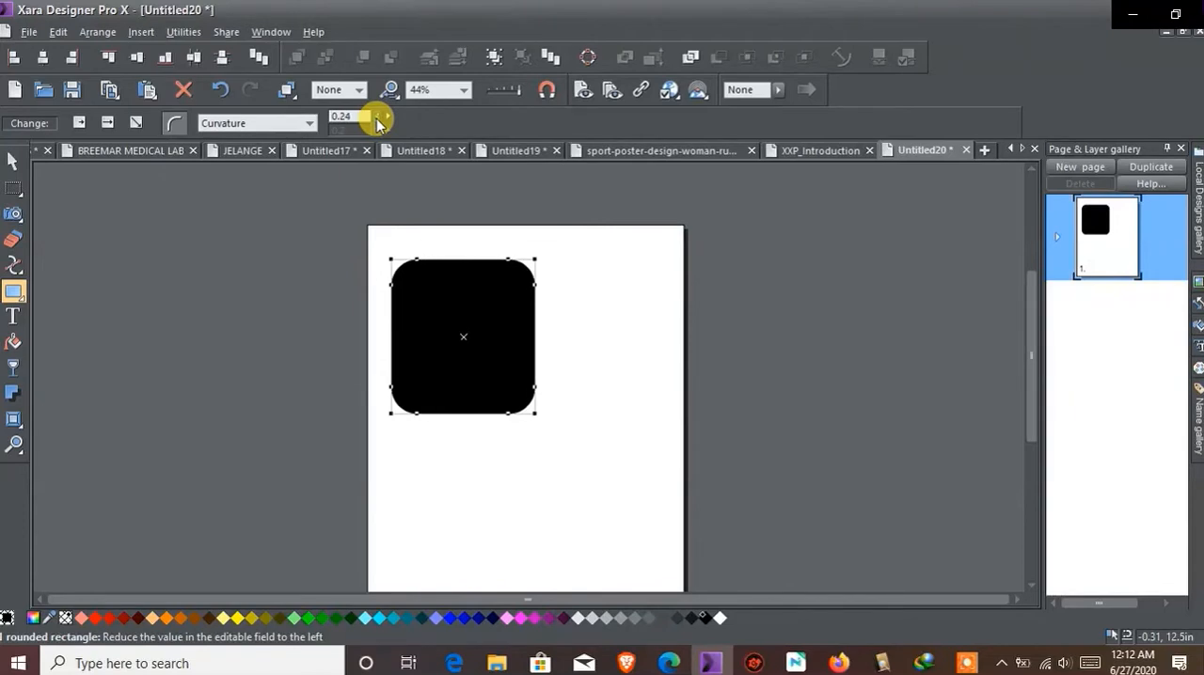
Change the rounded rectangle's width to 4.54 in and its height to 3.35 in
click(309, 124)
click(288, 151)
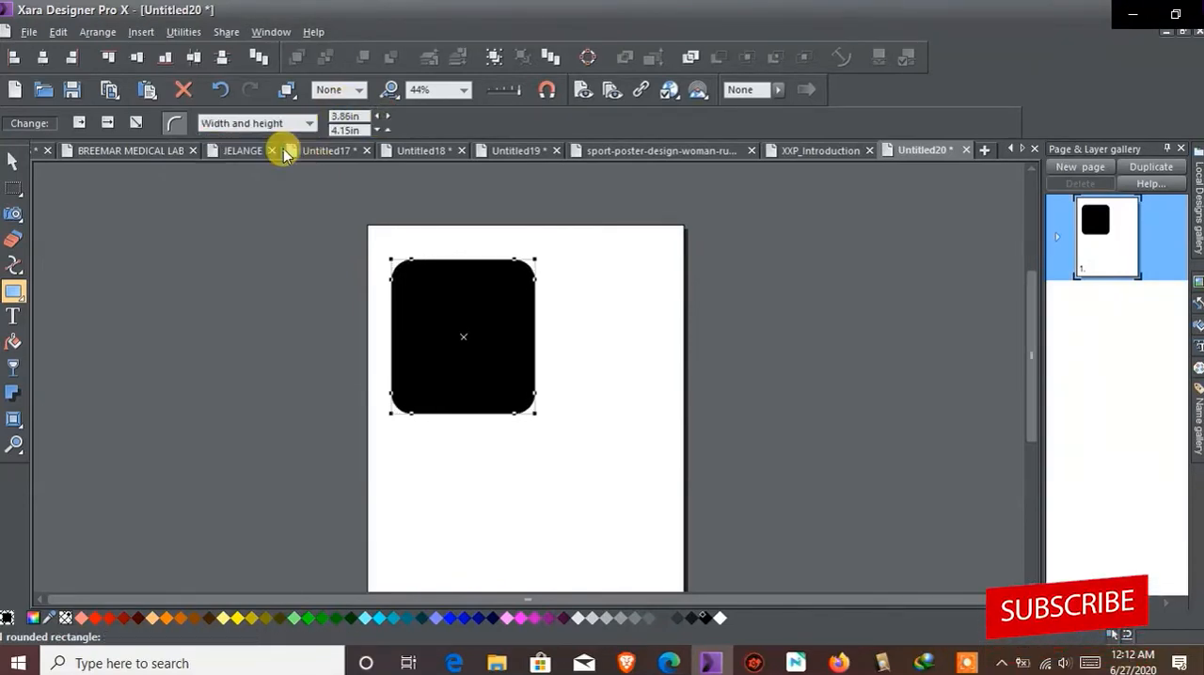
click(386, 118)
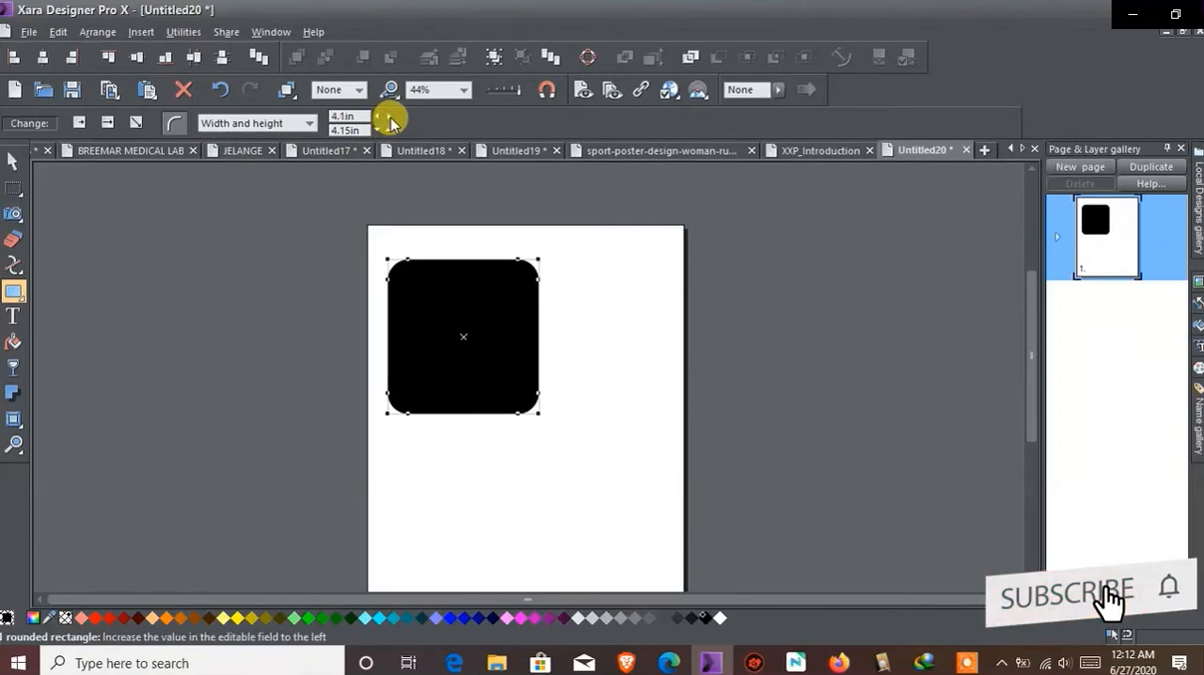
click(389, 116)
click(385, 130)
click(384, 131)
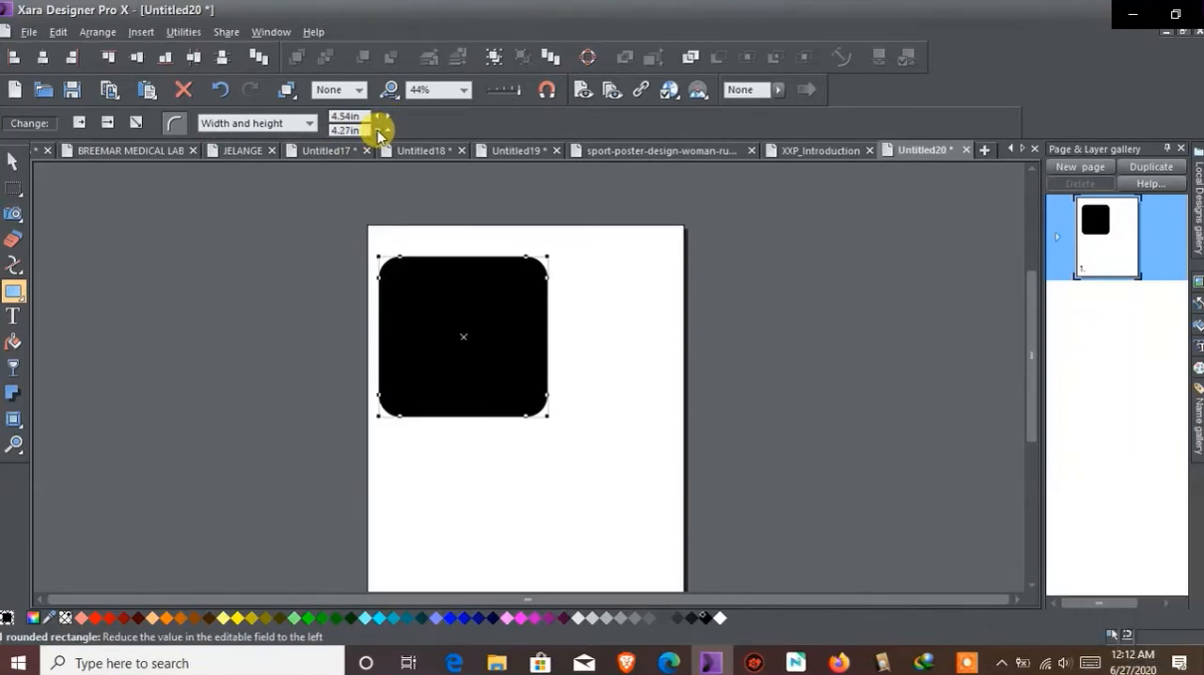
click(382, 131)
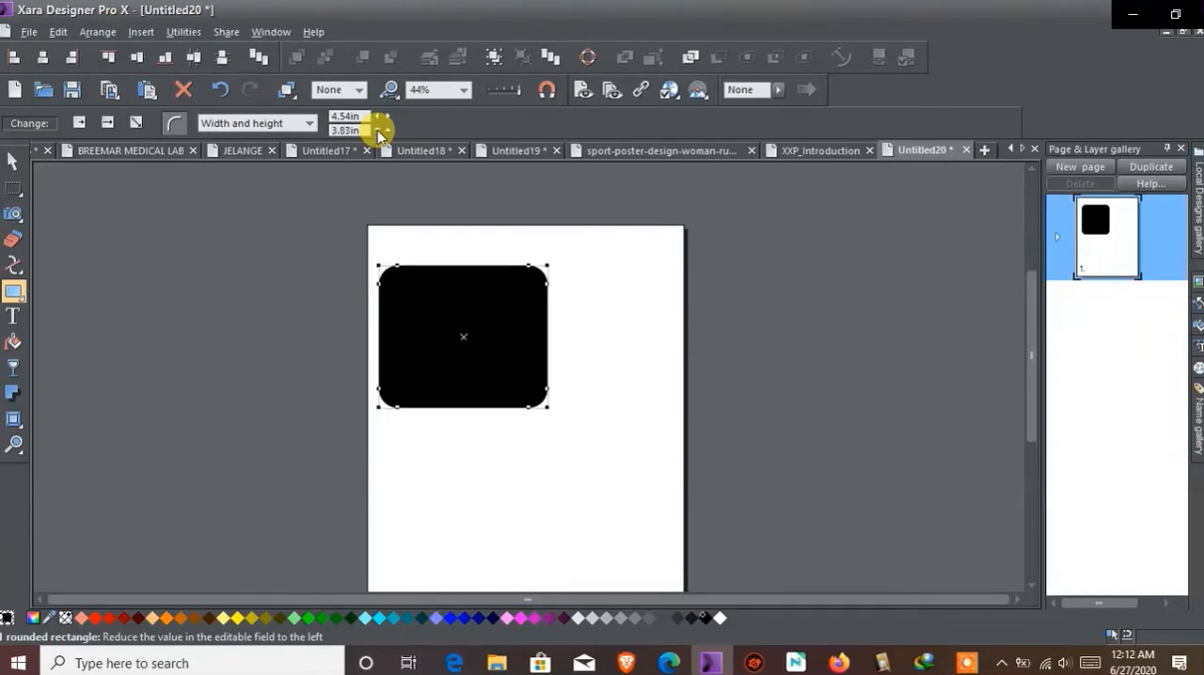
click(380, 131)
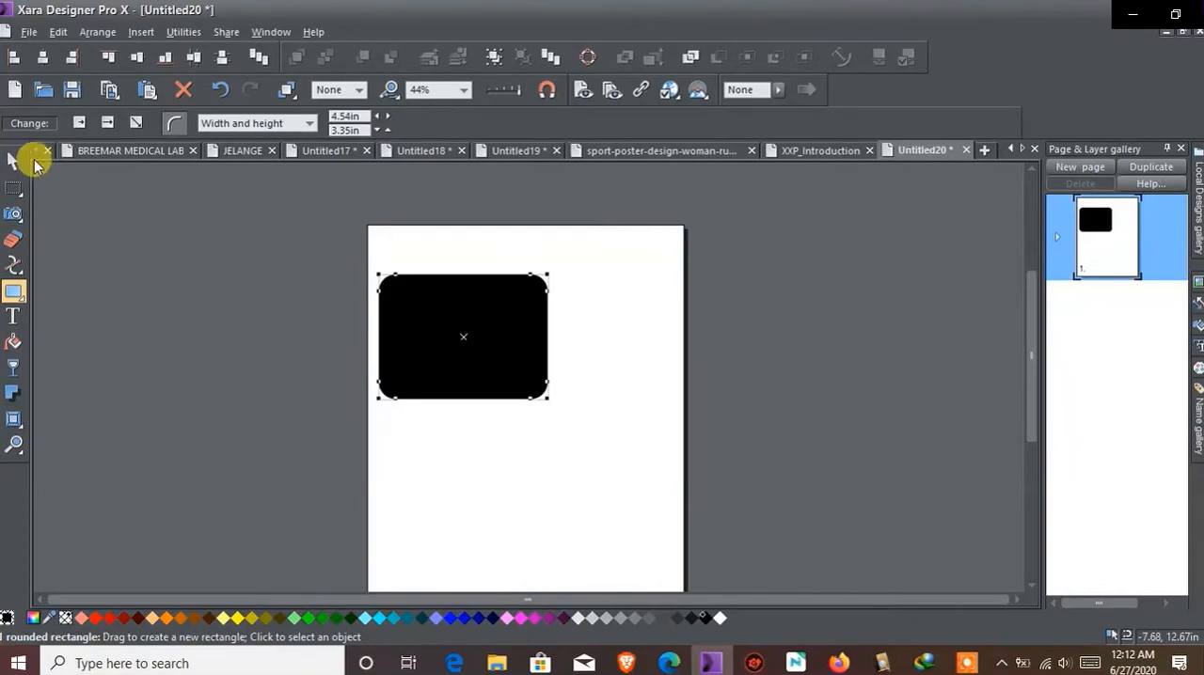
Shrink the rounded rectangle with the Selector tool to about 2.56 × 2.25 in and move it near the page's upper-left corner
click(12, 167)
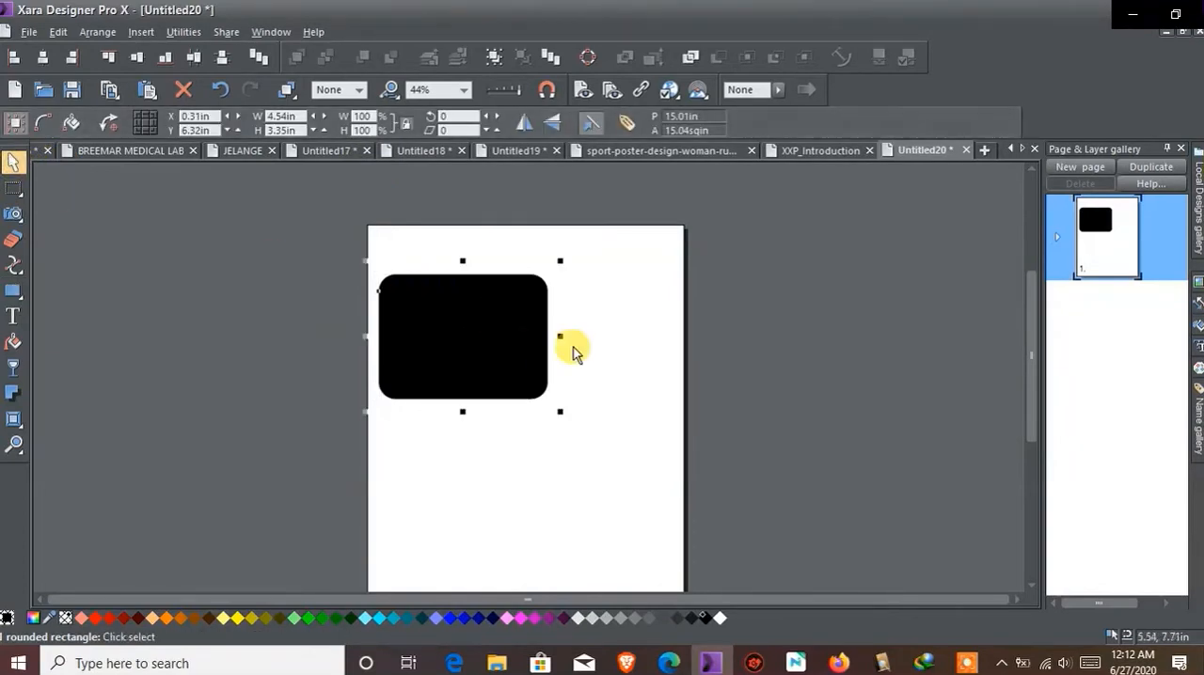
drag(553, 335, 483, 335)
drag(425, 263, 428, 302)
drag(414, 347, 410, 287)
click(537, 319)
click(447, 299)
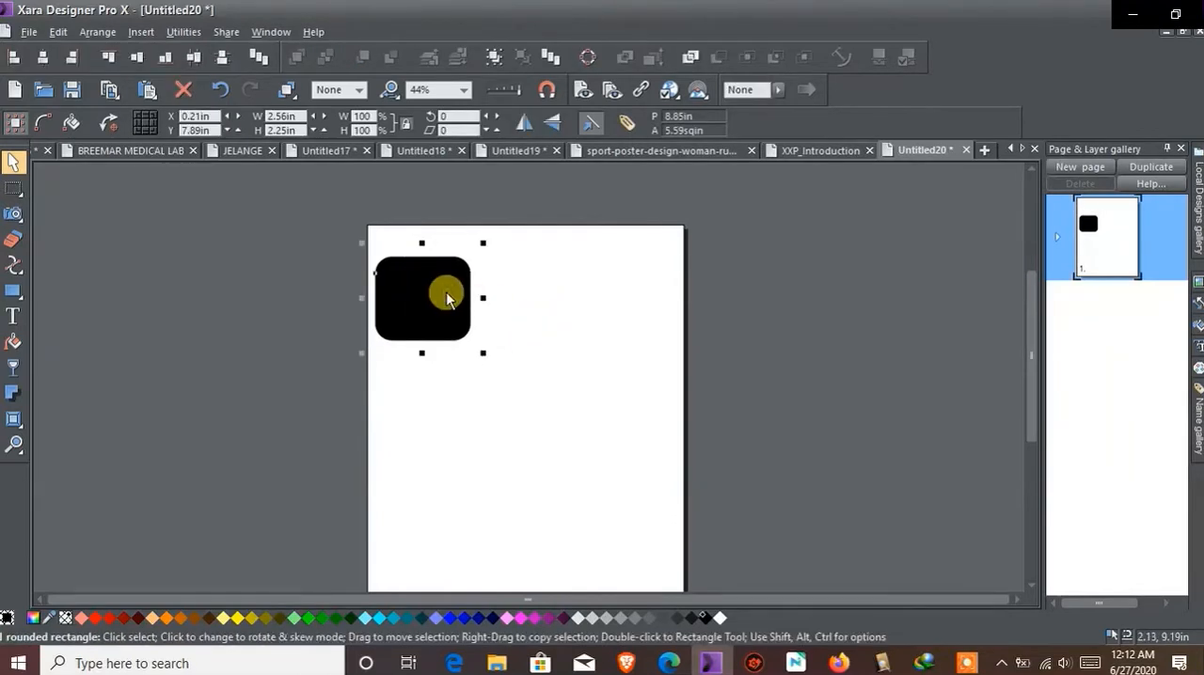
click(556, 323)
click(446, 304)
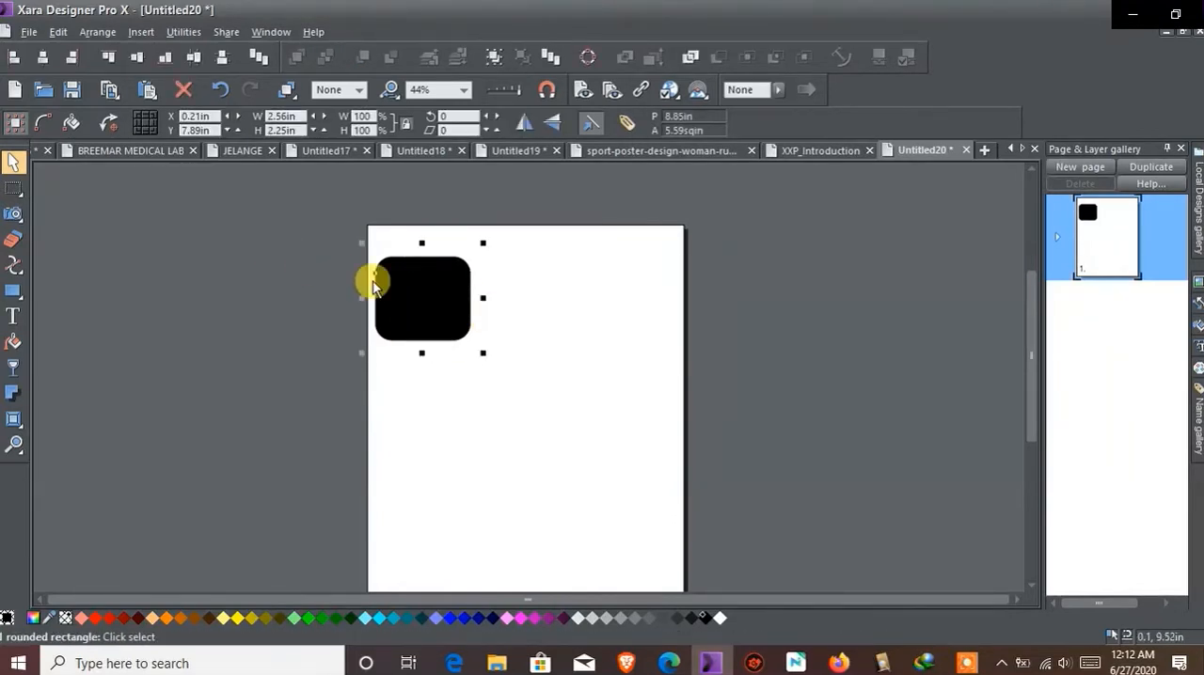
mouse_move(13, 291)
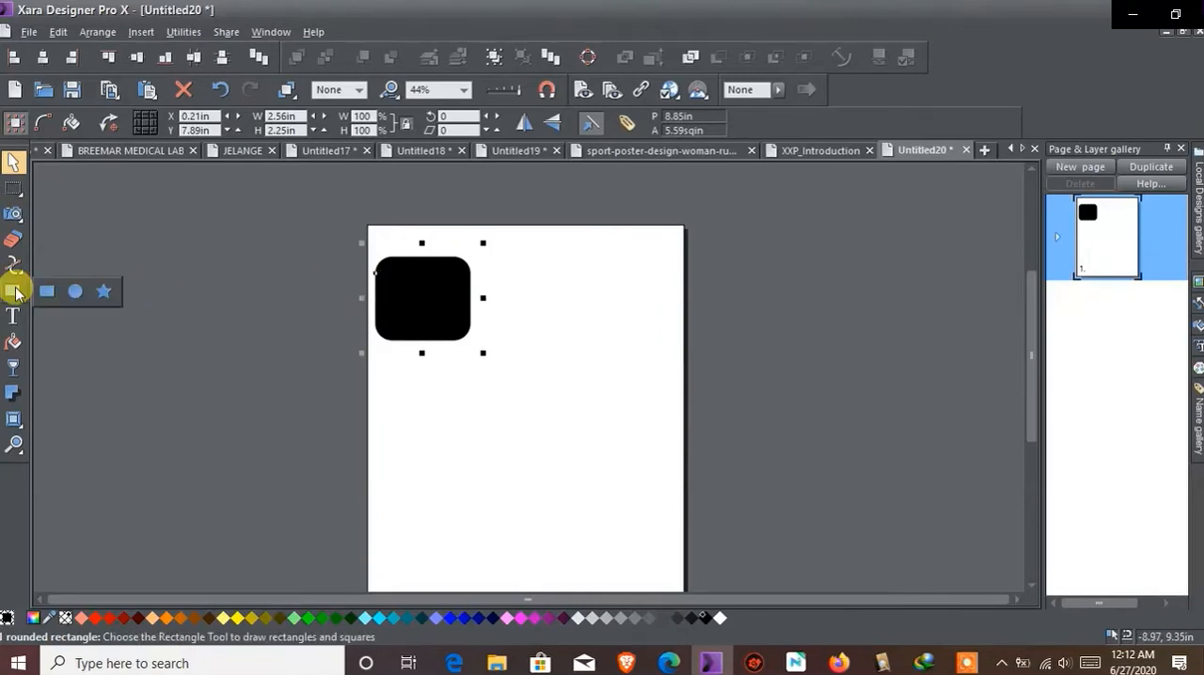
click(74, 294)
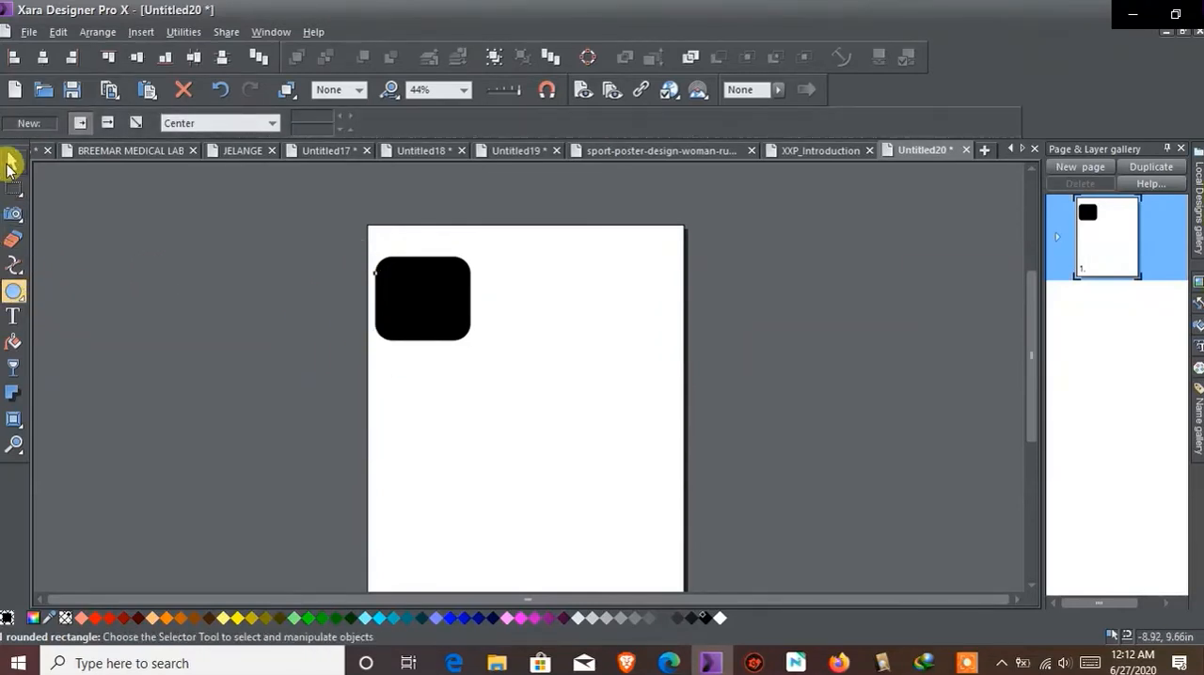
click(10, 166)
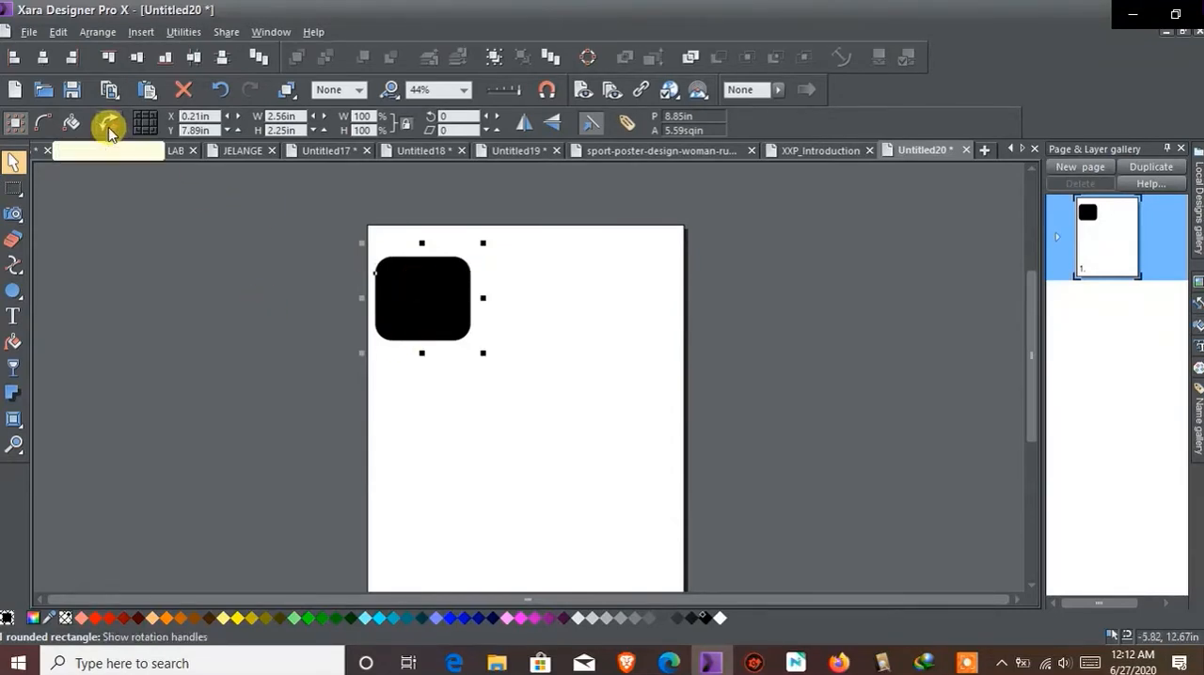
Try rotating the rounded rectangle by about 4.41 degrees and skewing it vertically, and undo both changes
click(438, 273)
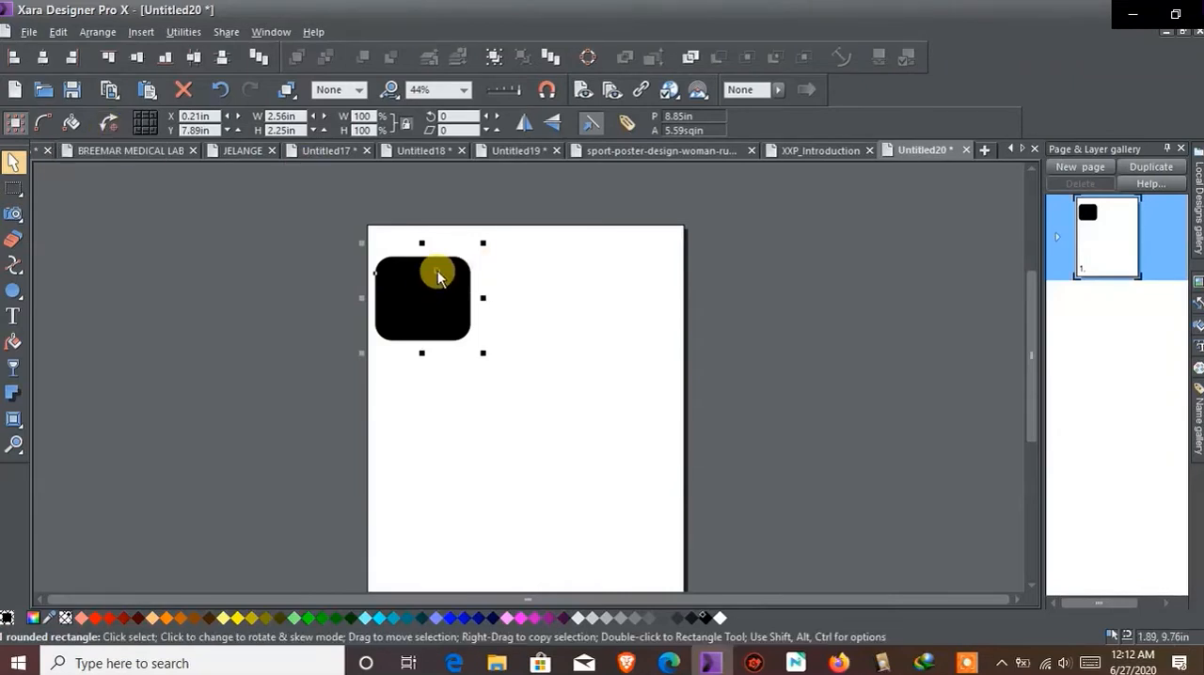
click(568, 292)
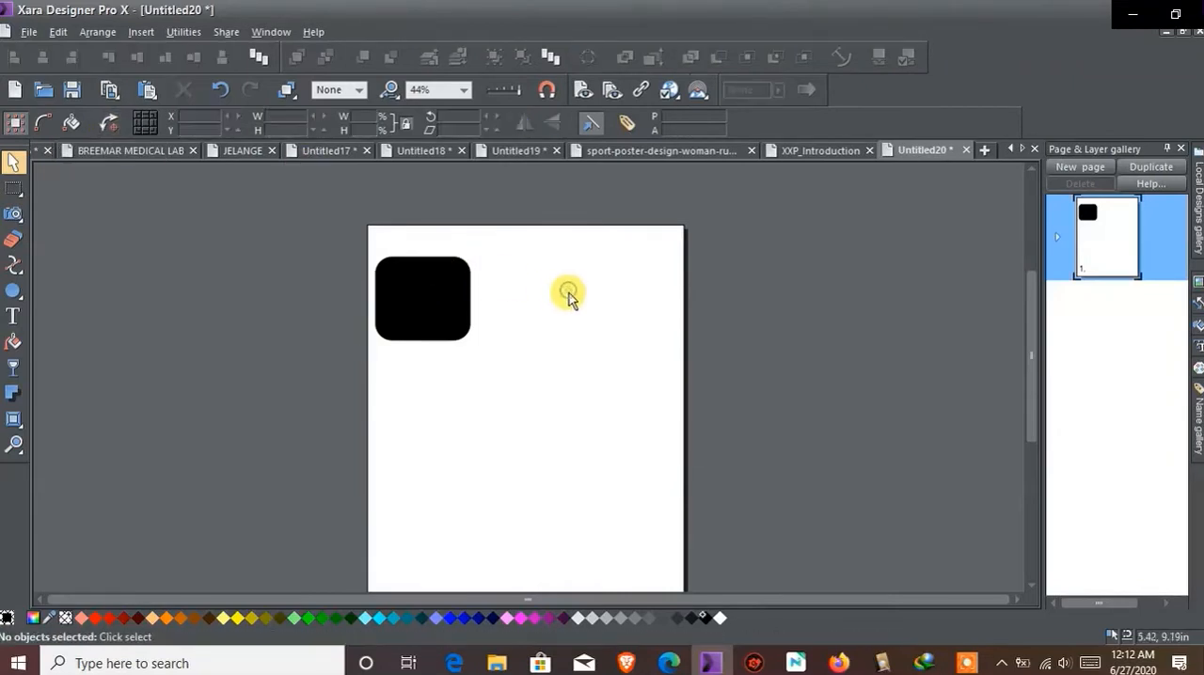
click(448, 296)
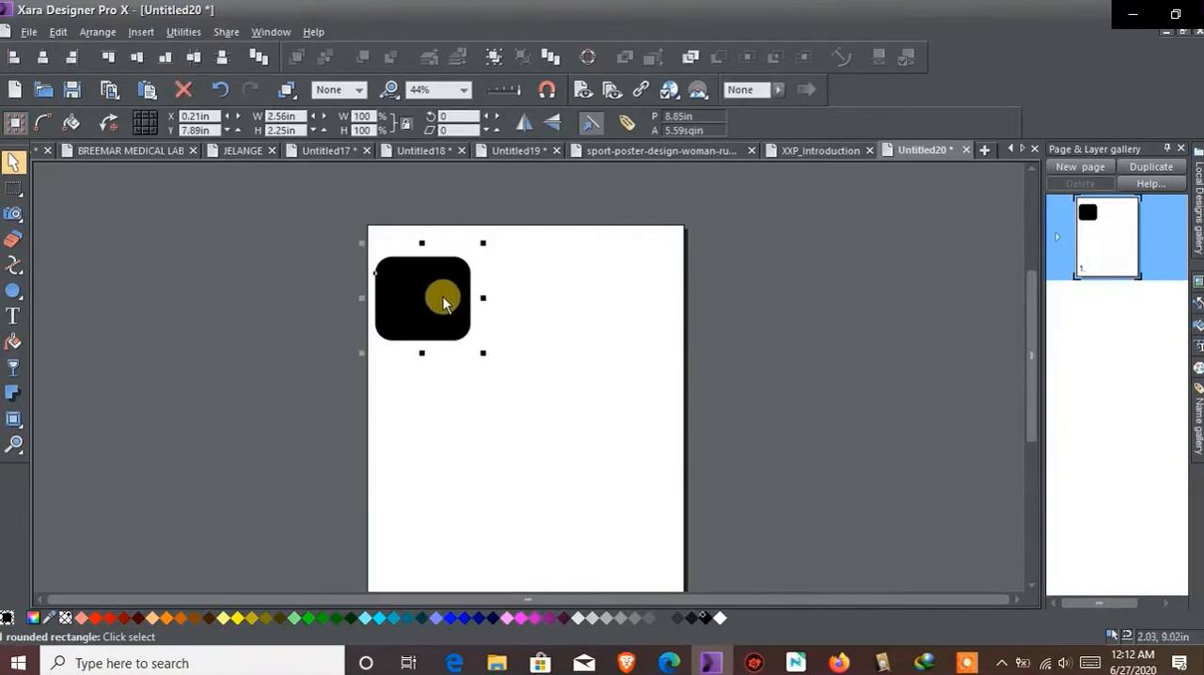
click(447, 304)
mouse_move(480, 238)
mouse_down()
mouse_move(486, 333)
mouse_move(477, 241)
mouse_up()
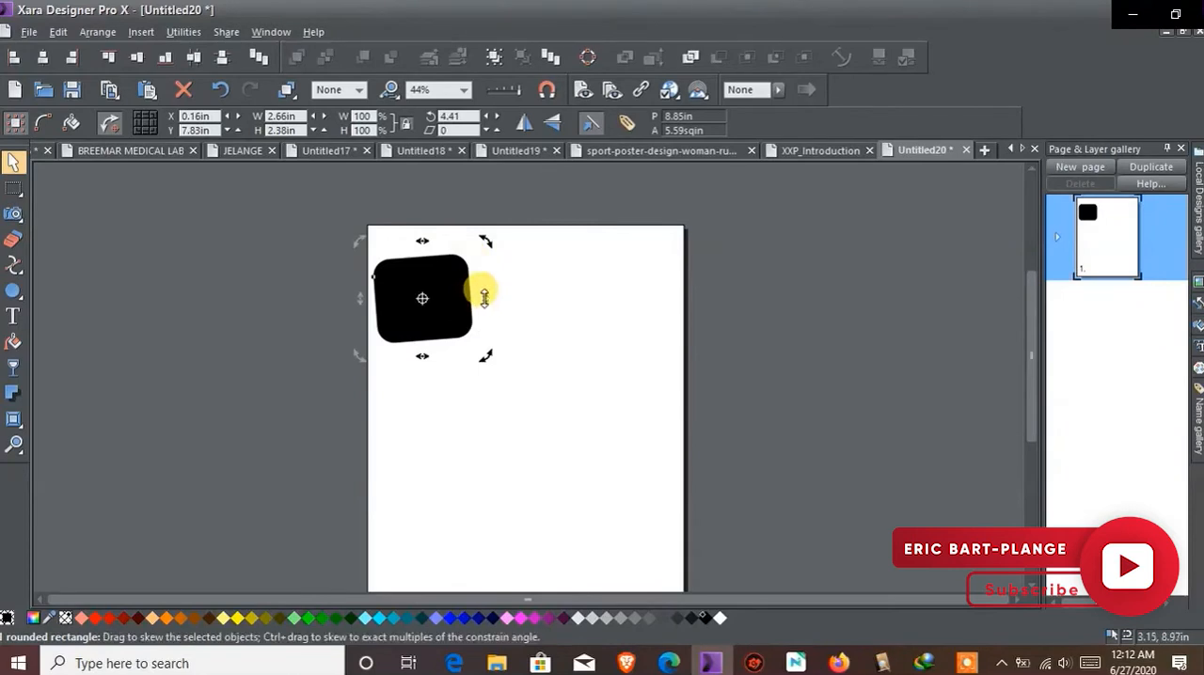
drag(480, 294, 483, 336)
click(222, 88)
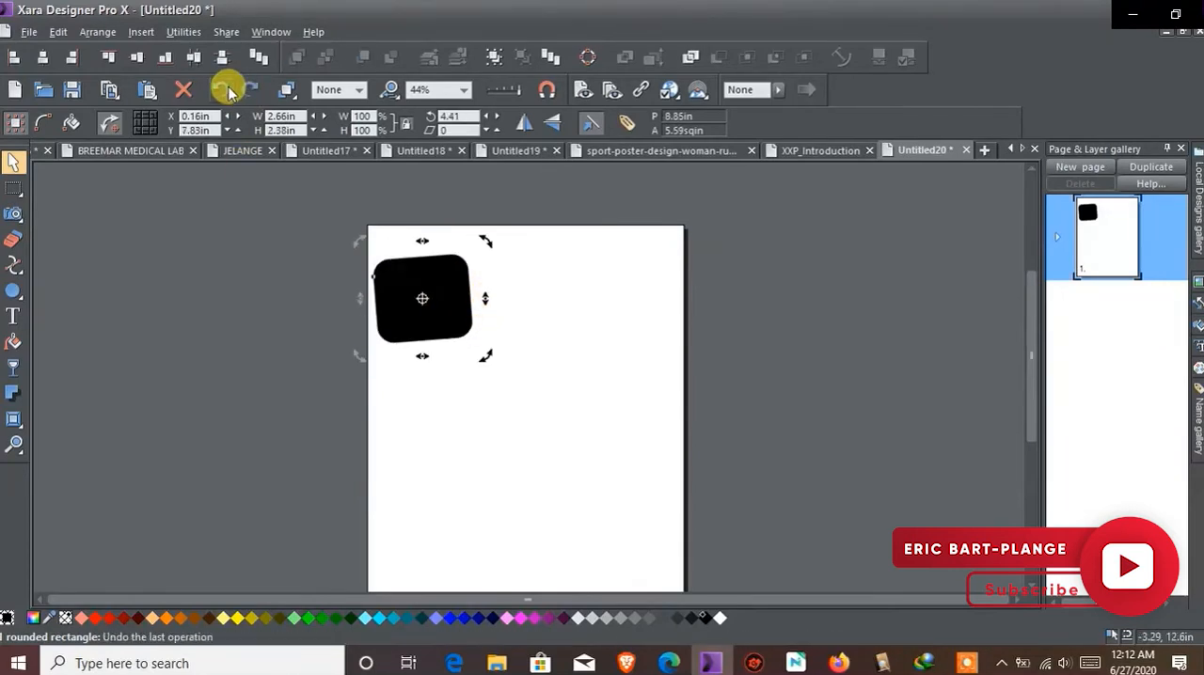
click(222, 88)
click(407, 262)
click(380, 261)
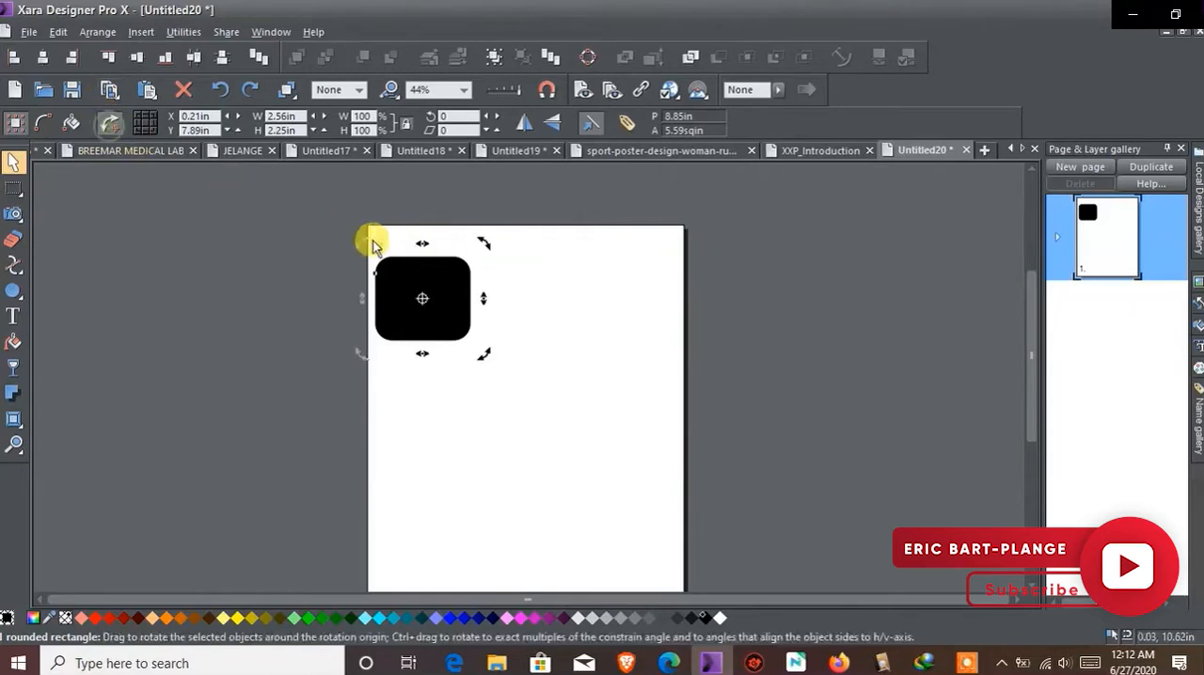
Try rotating the rounded rectangle freehand to about -171.13 degrees and once more slightly, and undo each rotation
drag(482, 243, 395, 338)
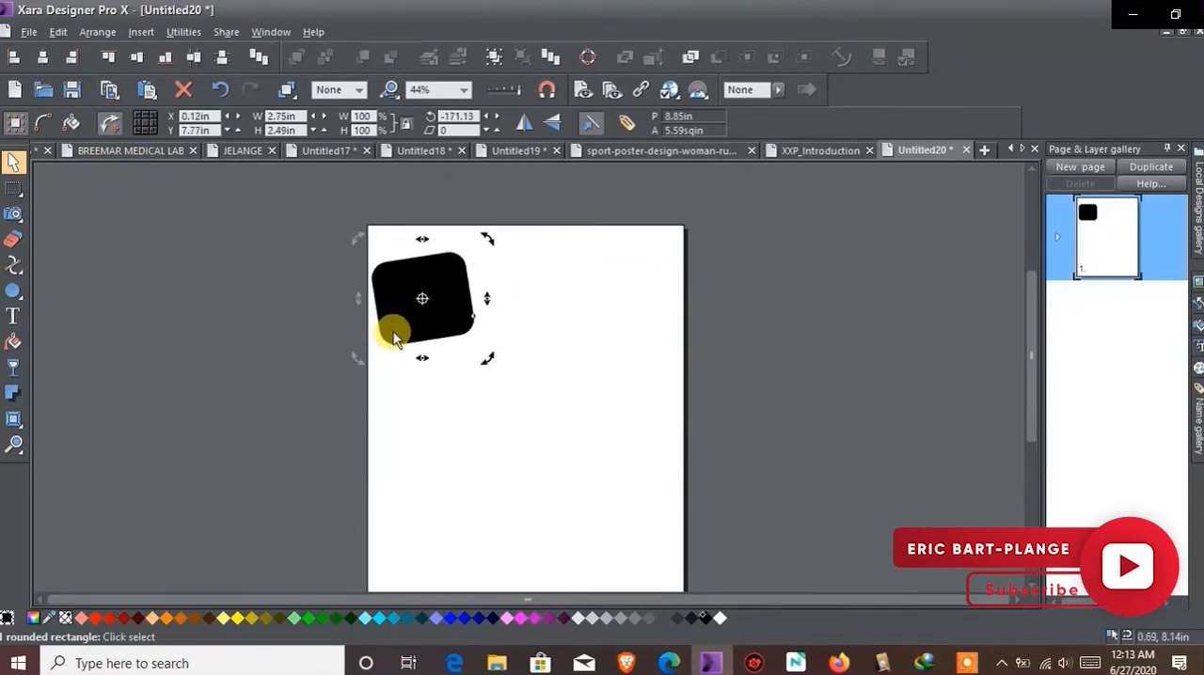
click(219, 89)
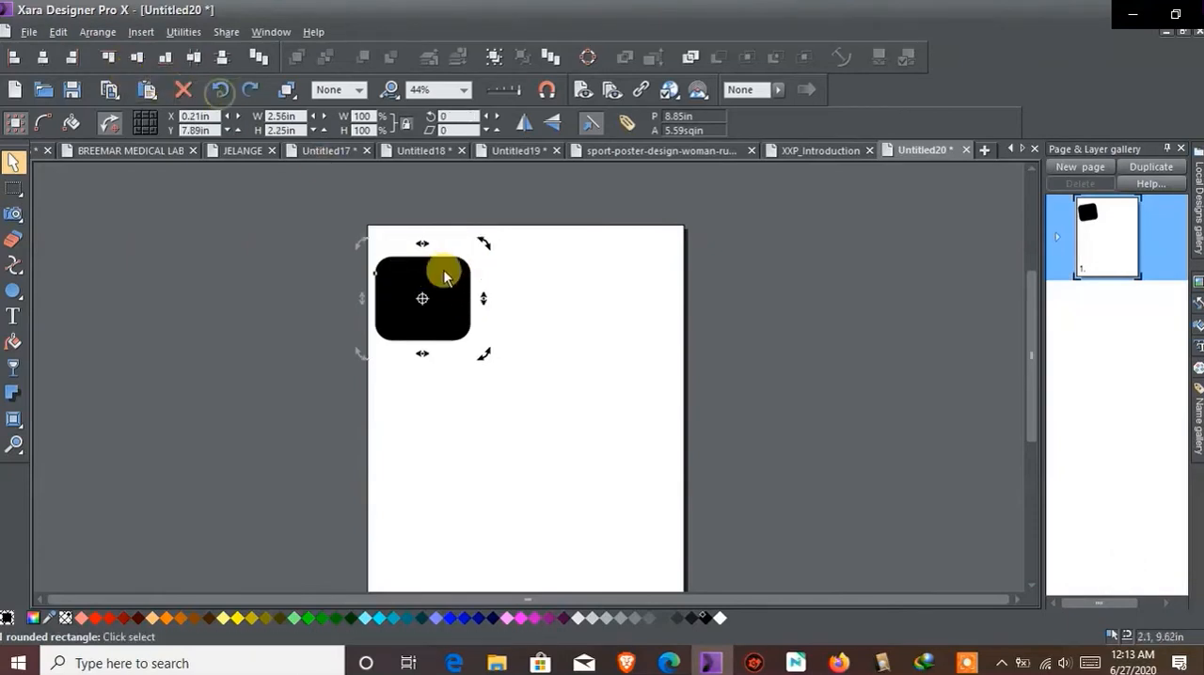
click(442, 274)
click(442, 273)
drag(480, 240, 489, 277)
click(219, 90)
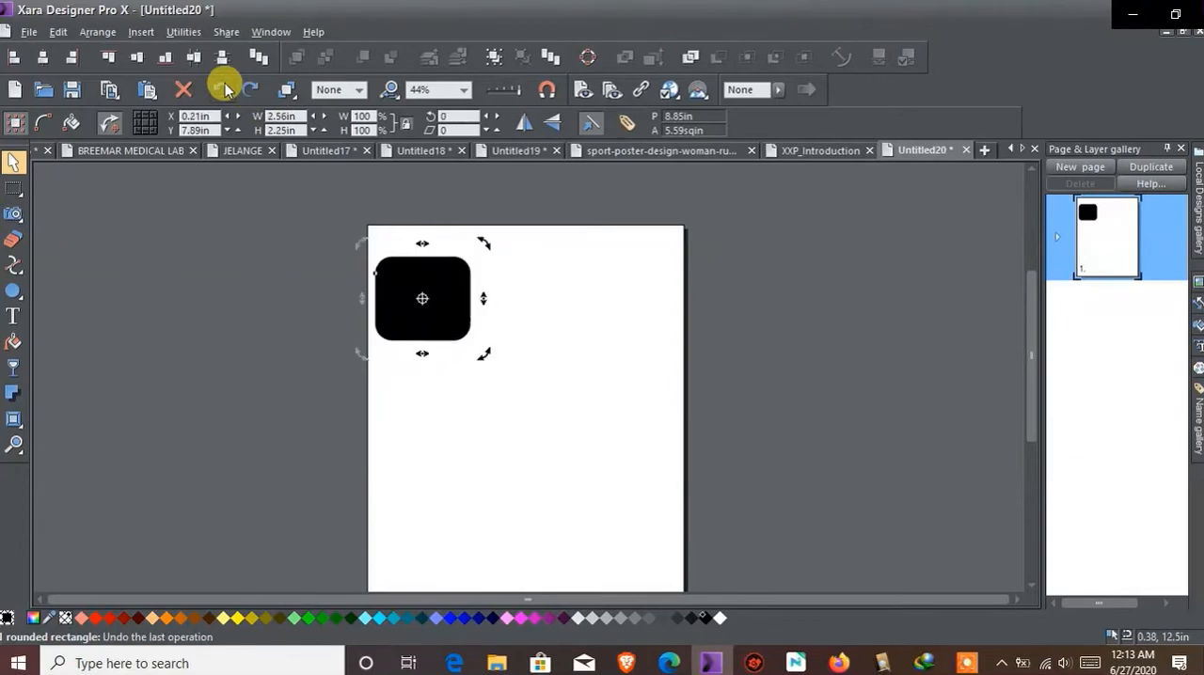
Increase the rounded rectangle's rotation angle incrementally past 18 degrees, and reset the angle to 0
click(439, 115)
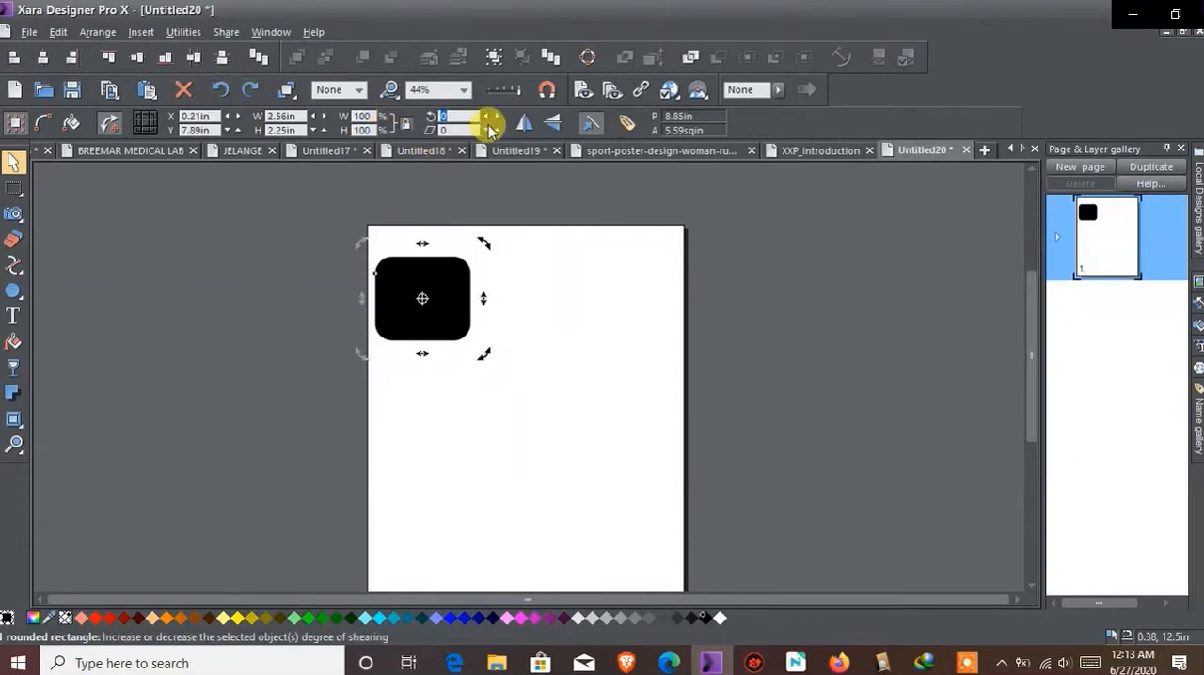
click(499, 117)
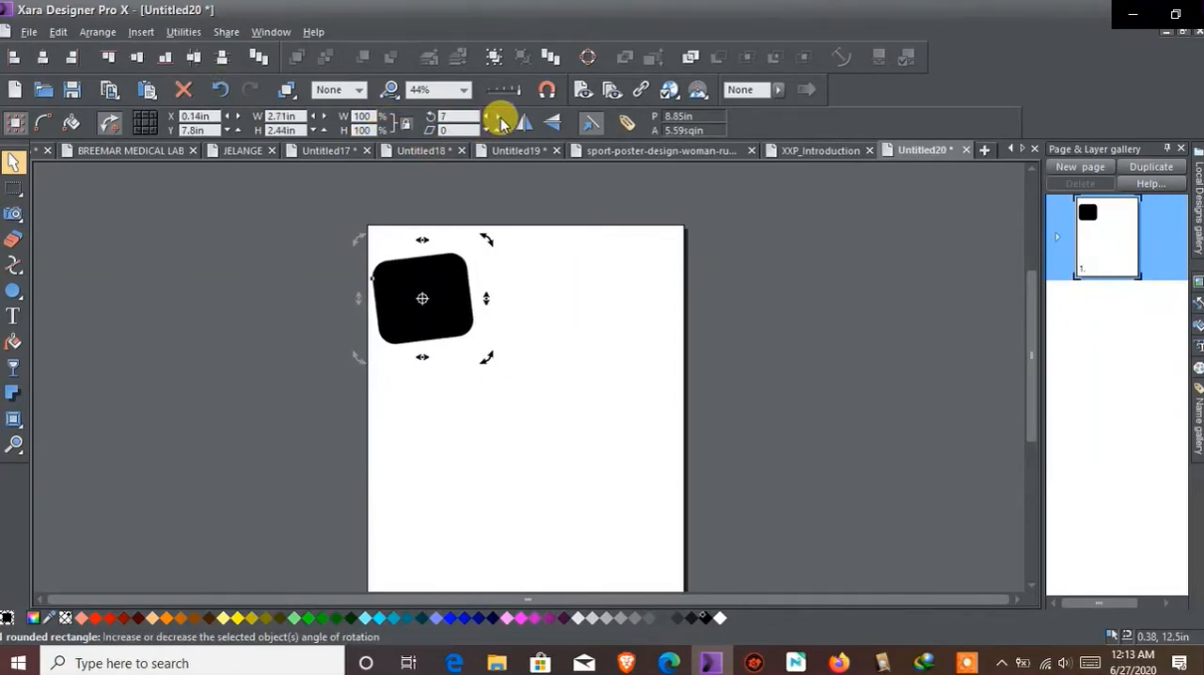
click(499, 118)
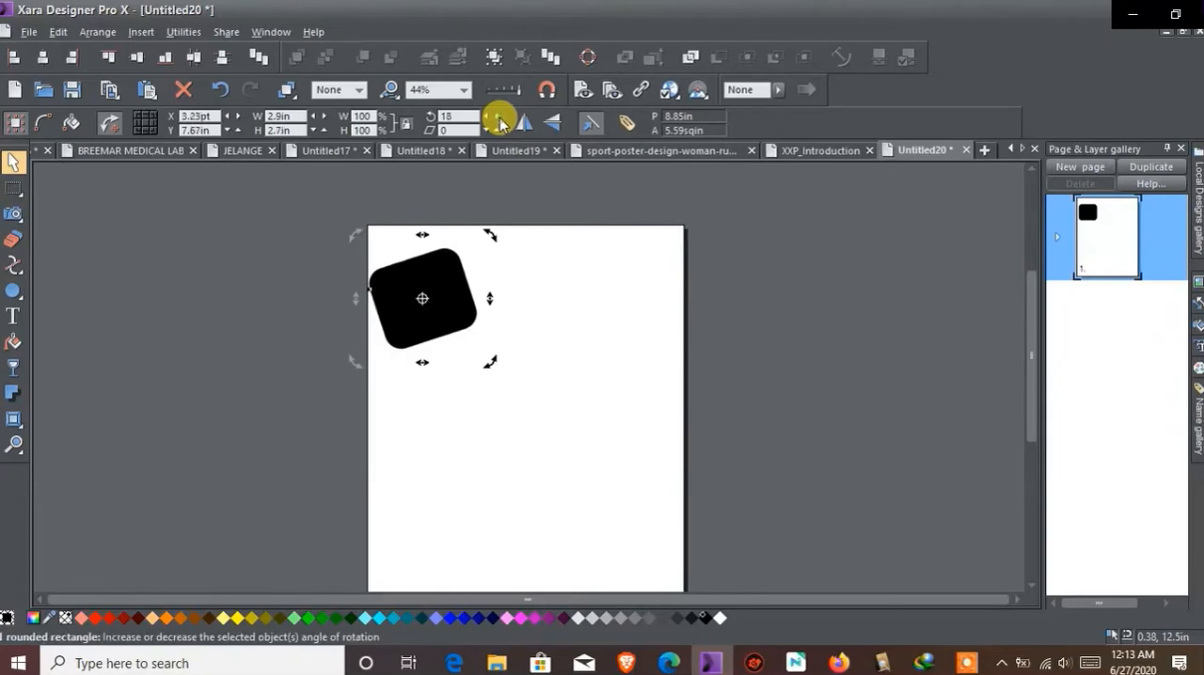
click(440, 116)
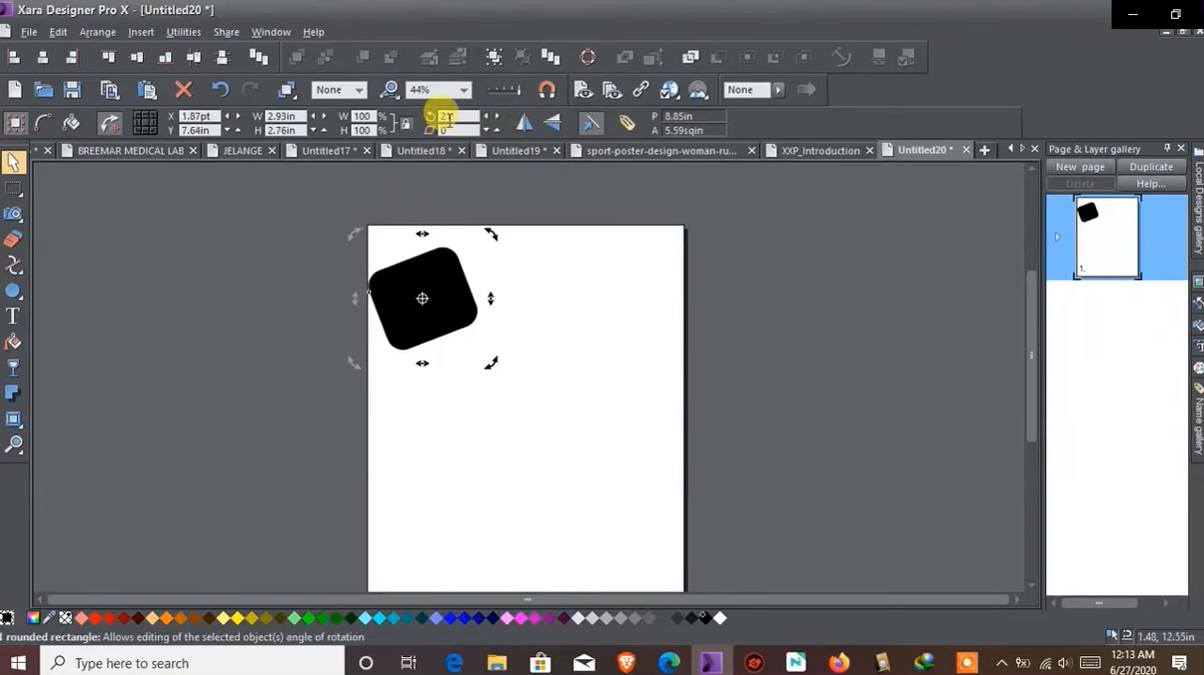
text(0)
key(Return)
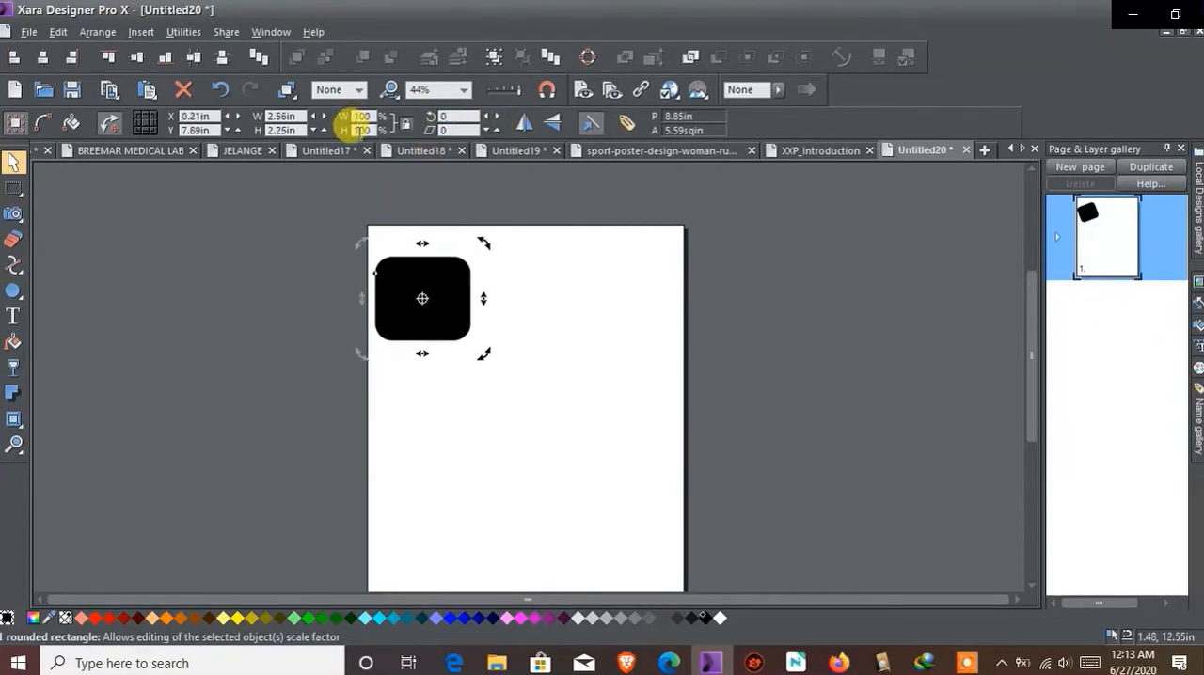
Reselect the rounded rectangle and shear it horizontally into a slanted shape about 3.07 in wide
click(660, 367)
click(453, 279)
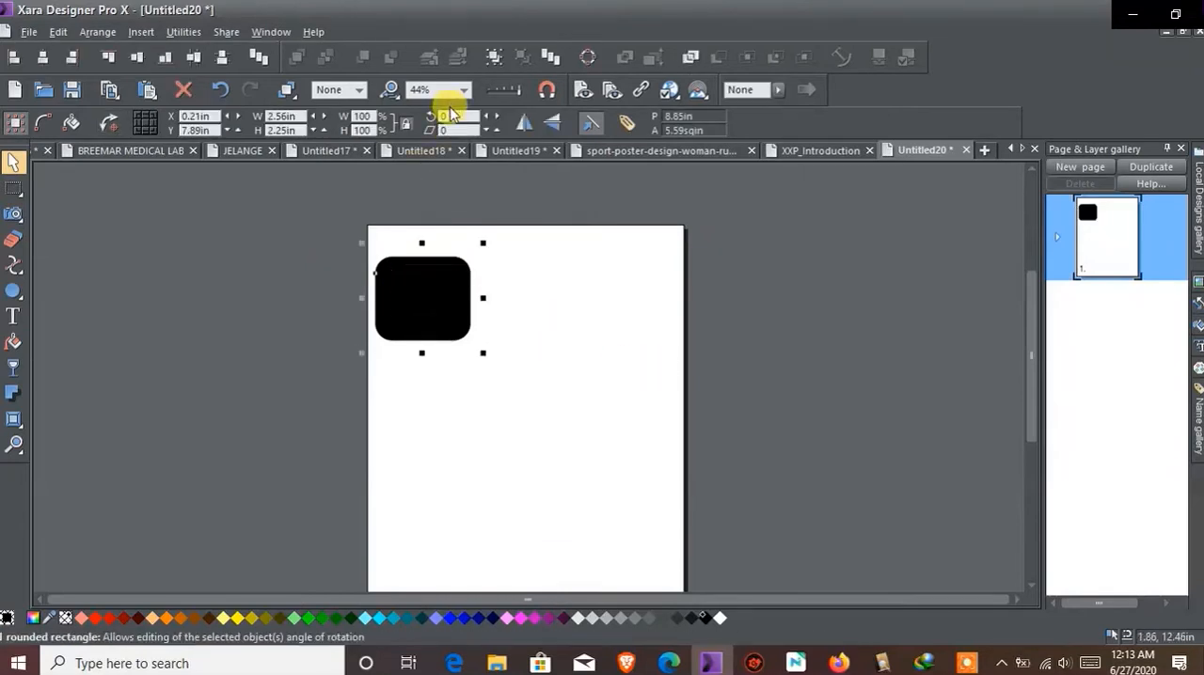
click(499, 135)
click(498, 136)
click(498, 136)
click(499, 135)
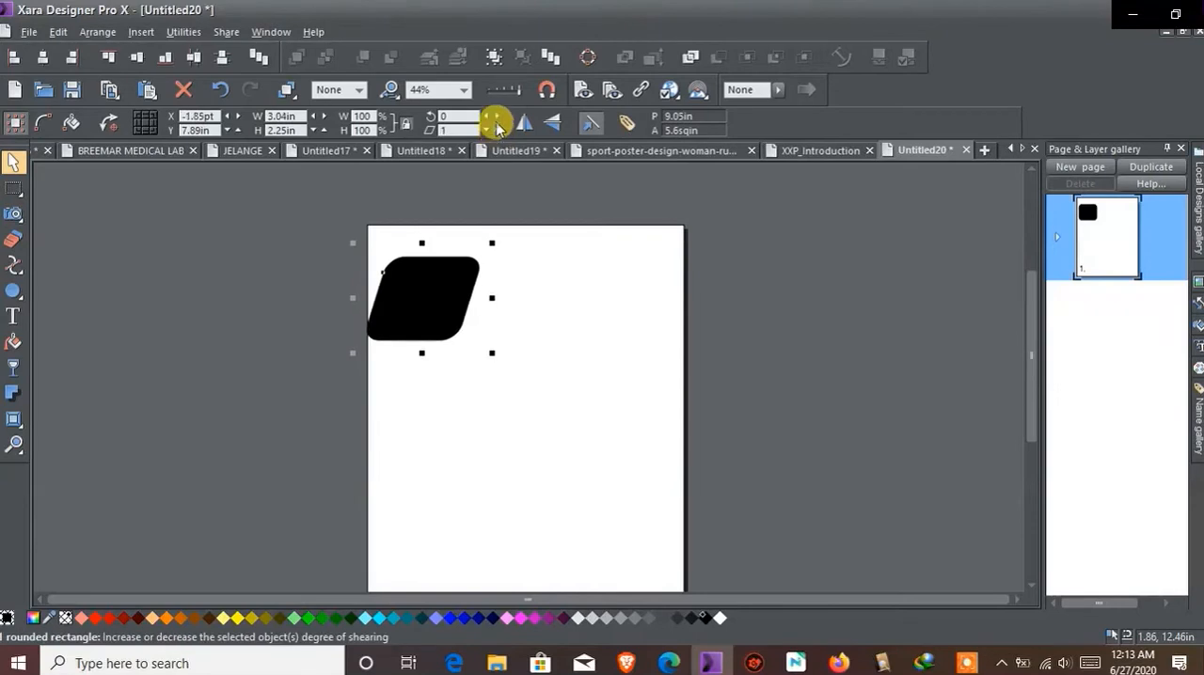
Move the slanted rectangle so it straddles the page's left edge near the top, with snapping to objects turned on
drag(430, 310, 276, 294)
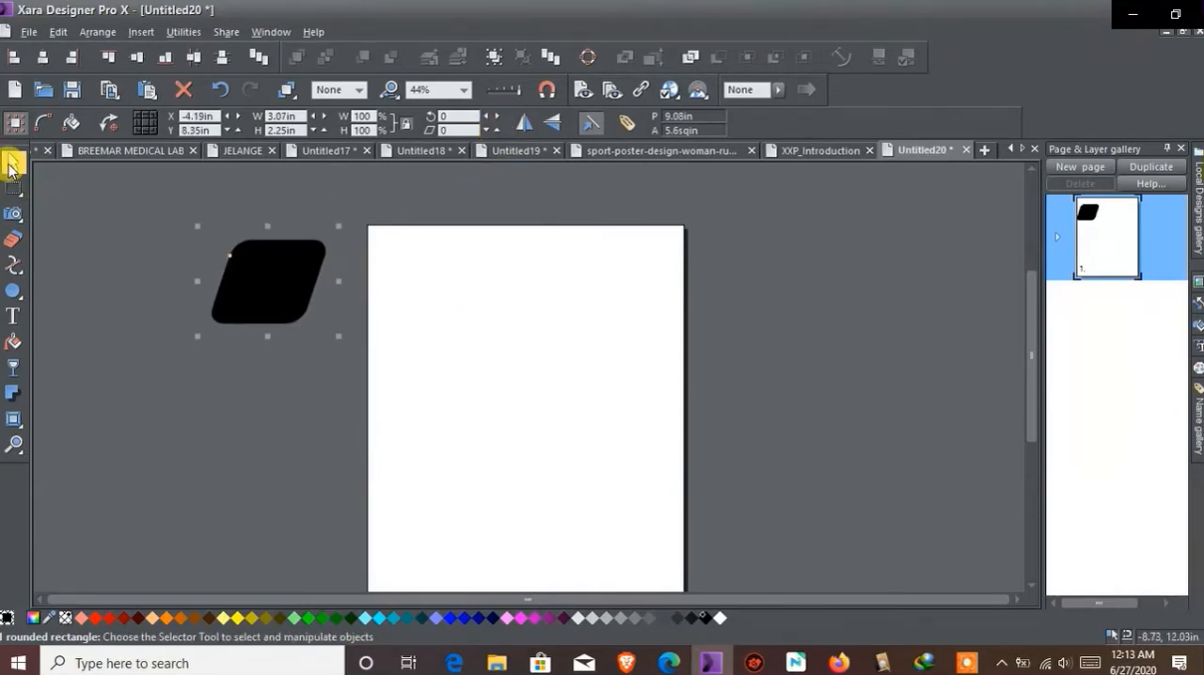
drag(336, 274, 438, 274)
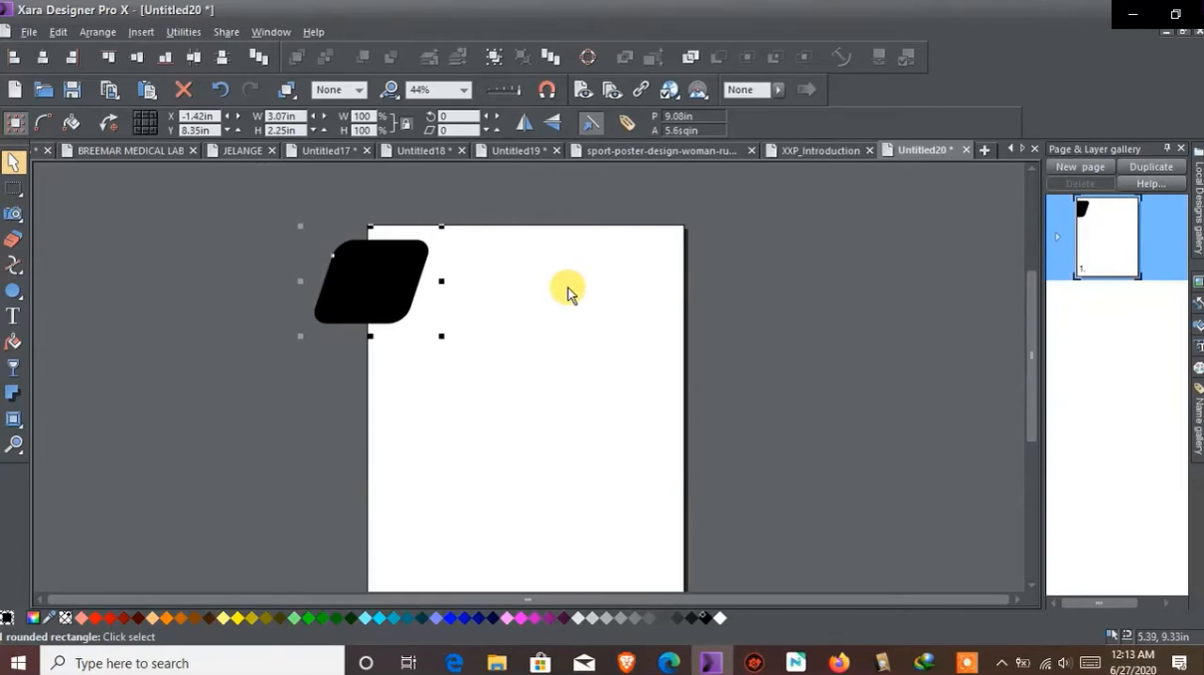
click(549, 94)
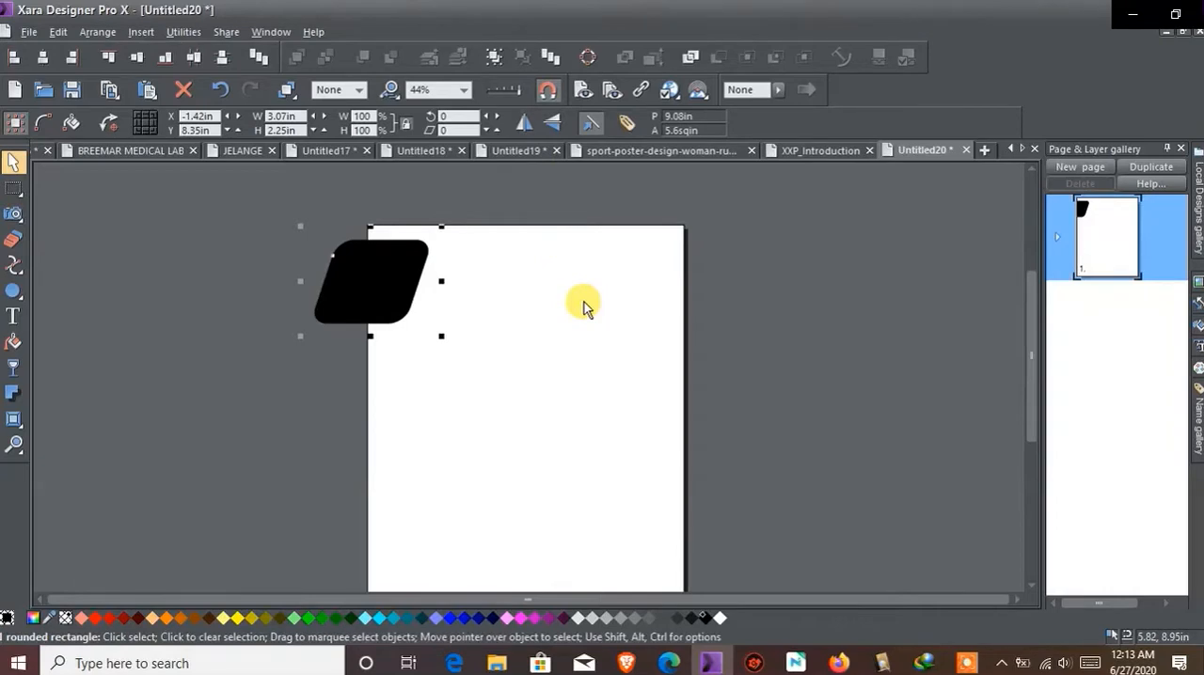
mouse_move(365, 268)
mouse_down()
mouse_move(384, 272)
mouse_move(379, 301)
mouse_move(382, 267)
mouse_move(457, 264)
mouse_move(425, 271)
mouse_move(434, 266)
mouse_move(424, 255)
mouse_move(430, 276)
mouse_move(423, 246)
mouse_move(425, 274)
mouse_move(432, 261)
mouse_move(430, 274)
mouse_move(368, 248)
mouse_up()
click(546, 89)
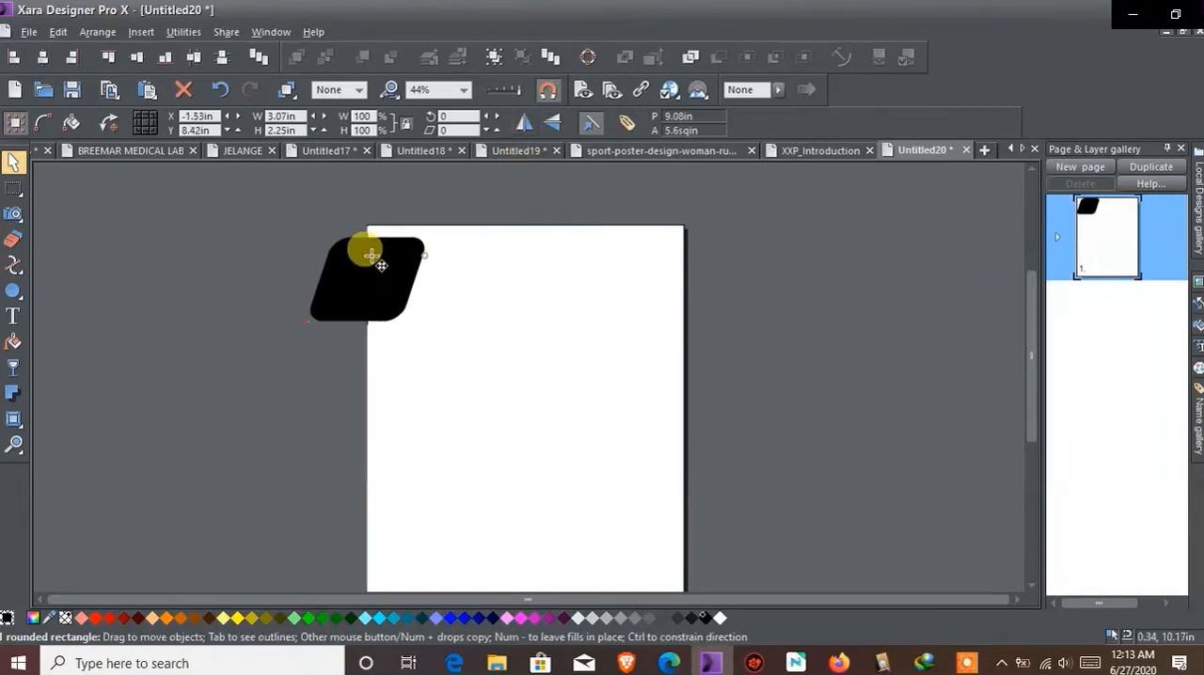
click(508, 296)
Draw a circle with the Ellipse tool and enlarge it to about 4.09 in across on the upper part of the page
click(13, 295)
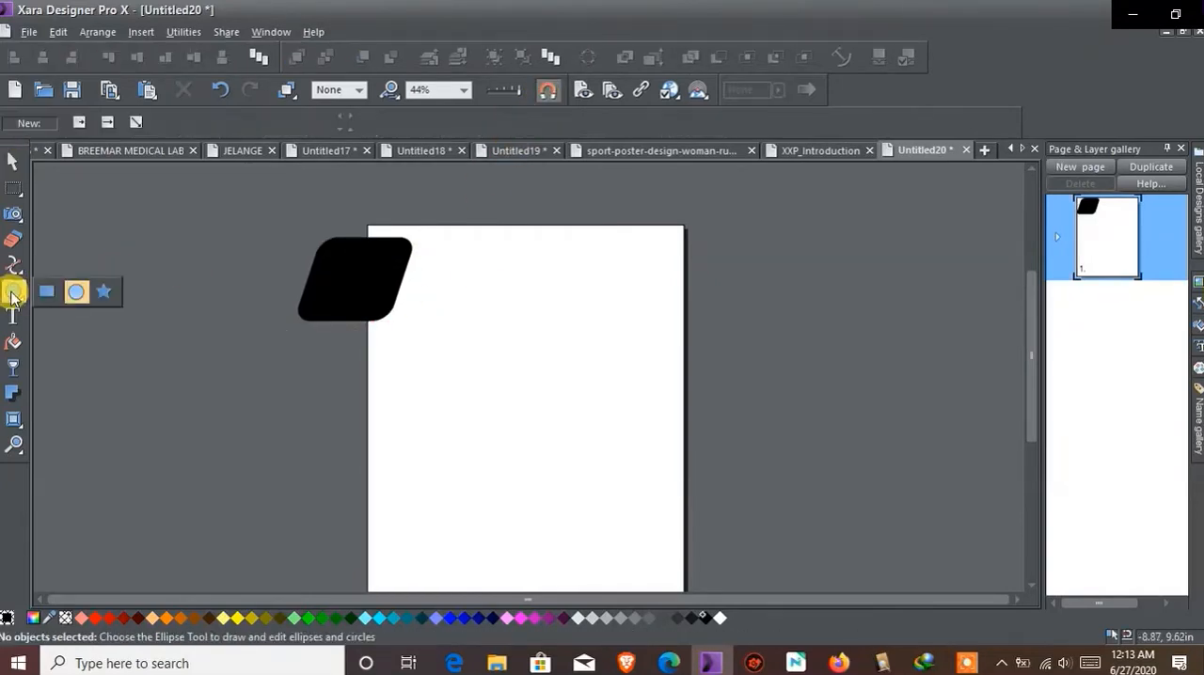
drag(412, 276, 525, 301)
click(14, 161)
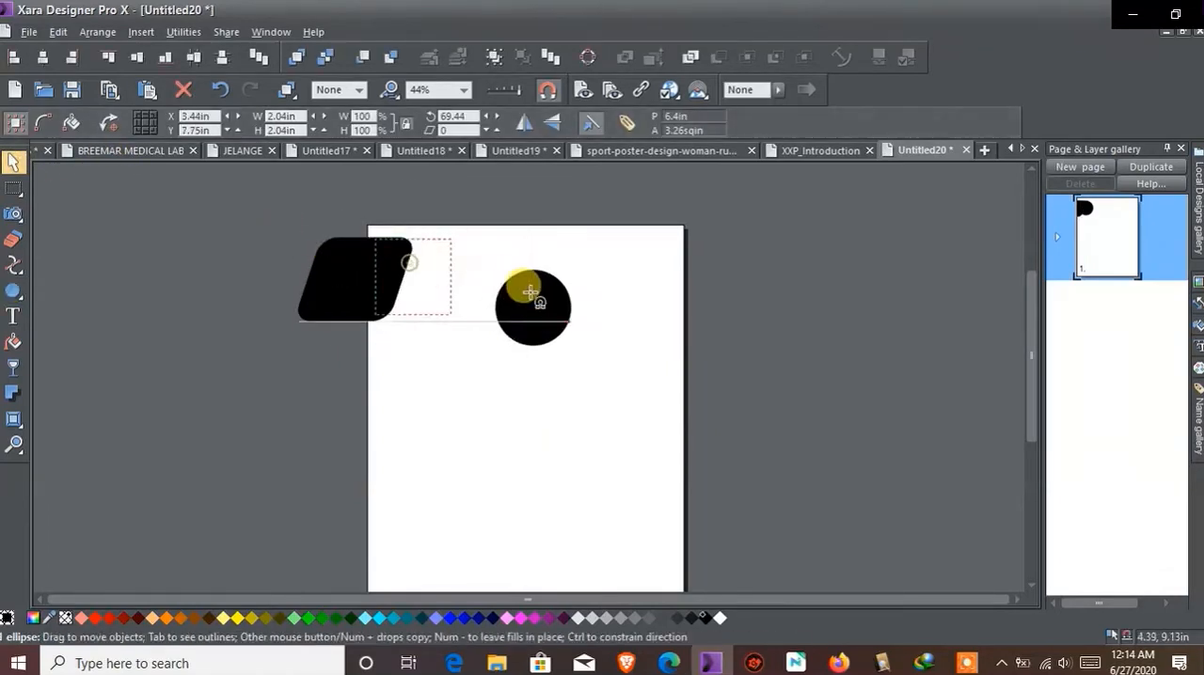
drag(583, 255, 663, 279)
drag(564, 287, 519, 337)
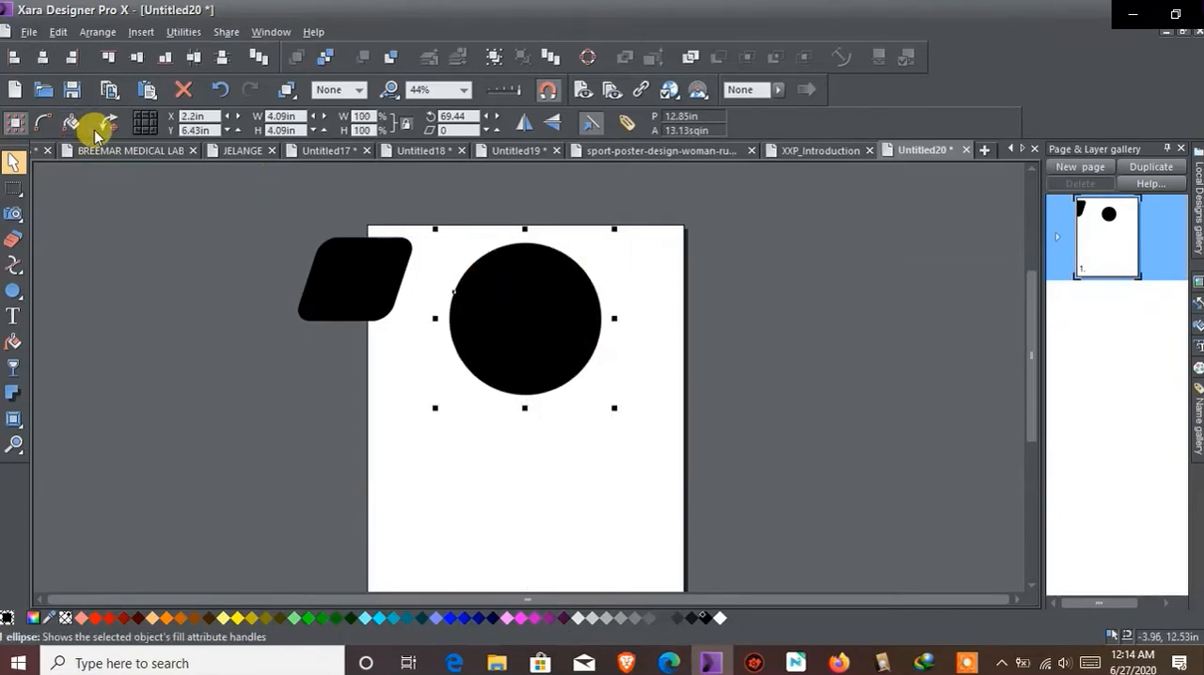
Try rotating the circle to about -19.86 degrees and skewing it vertically, and undo the skew
drag(613, 226, 572, 363)
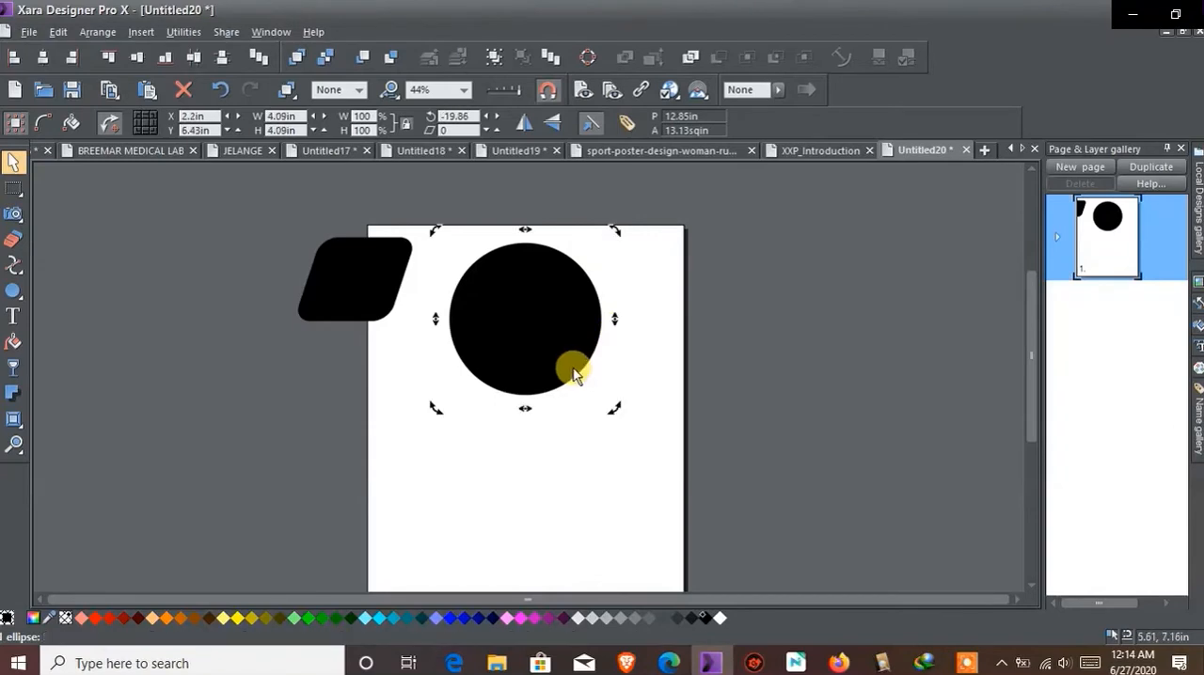
drag(614, 328, 618, 357)
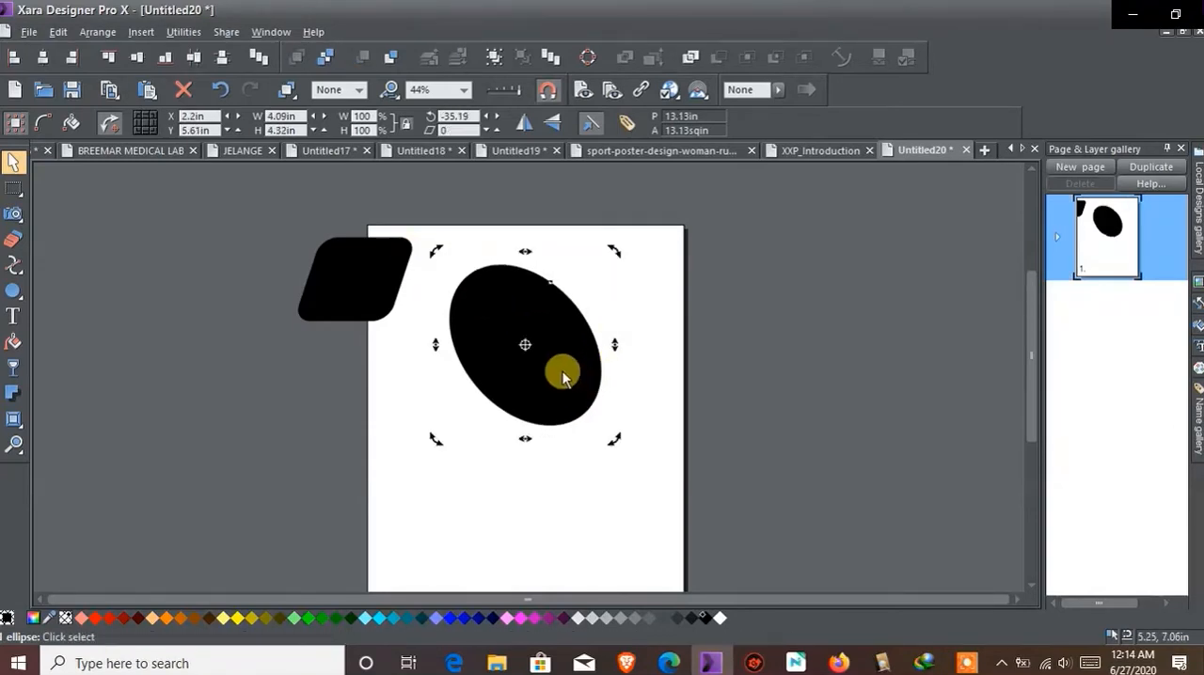
click(223, 90)
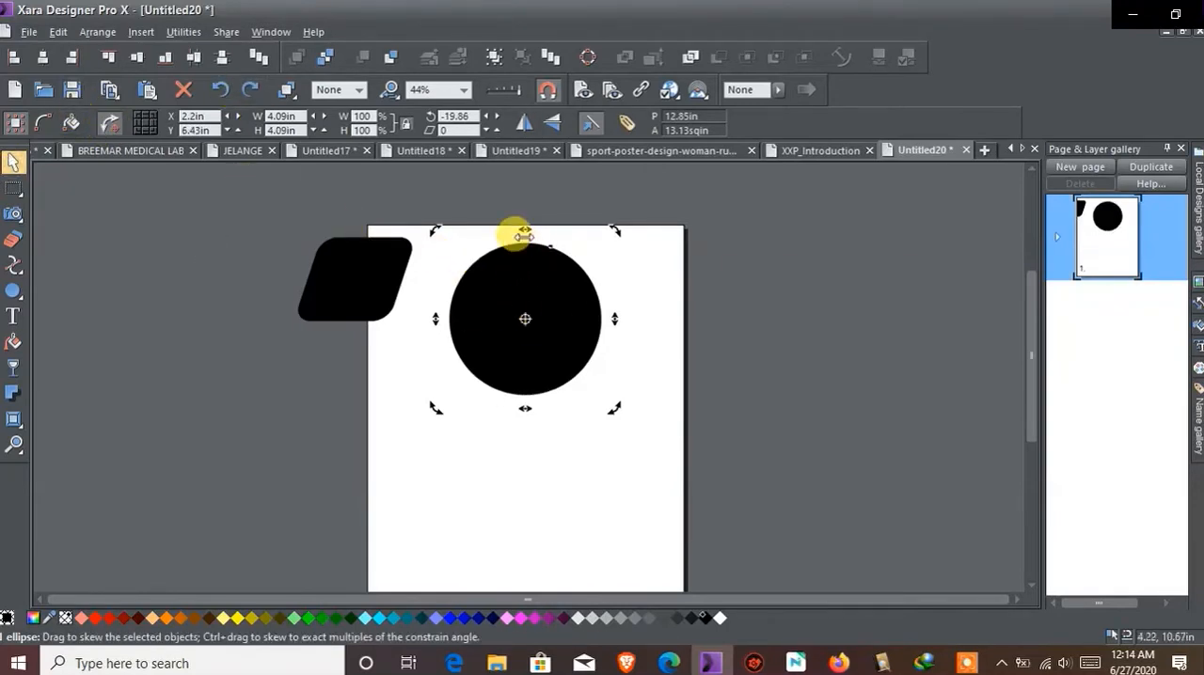
Try squashing the circle to about 1.99 in high and stretching it to about 8.07 in wide, and undo both changes
click(516, 280)
drag(523, 227, 520, 307)
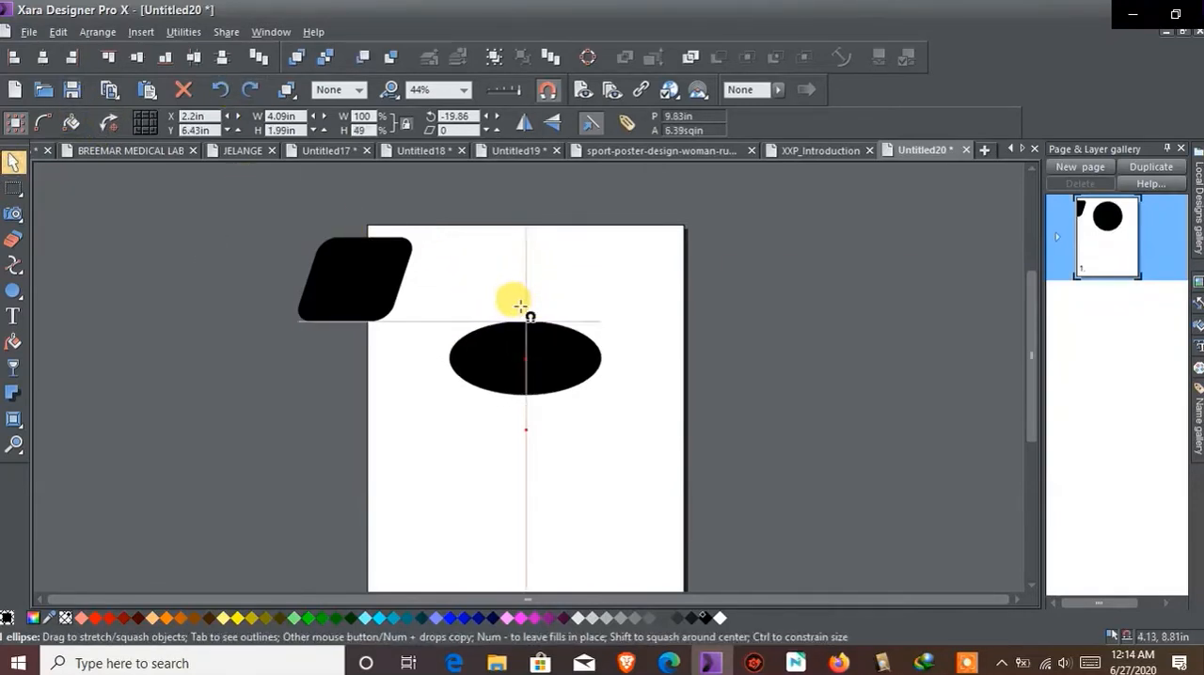
drag(607, 356, 758, 359)
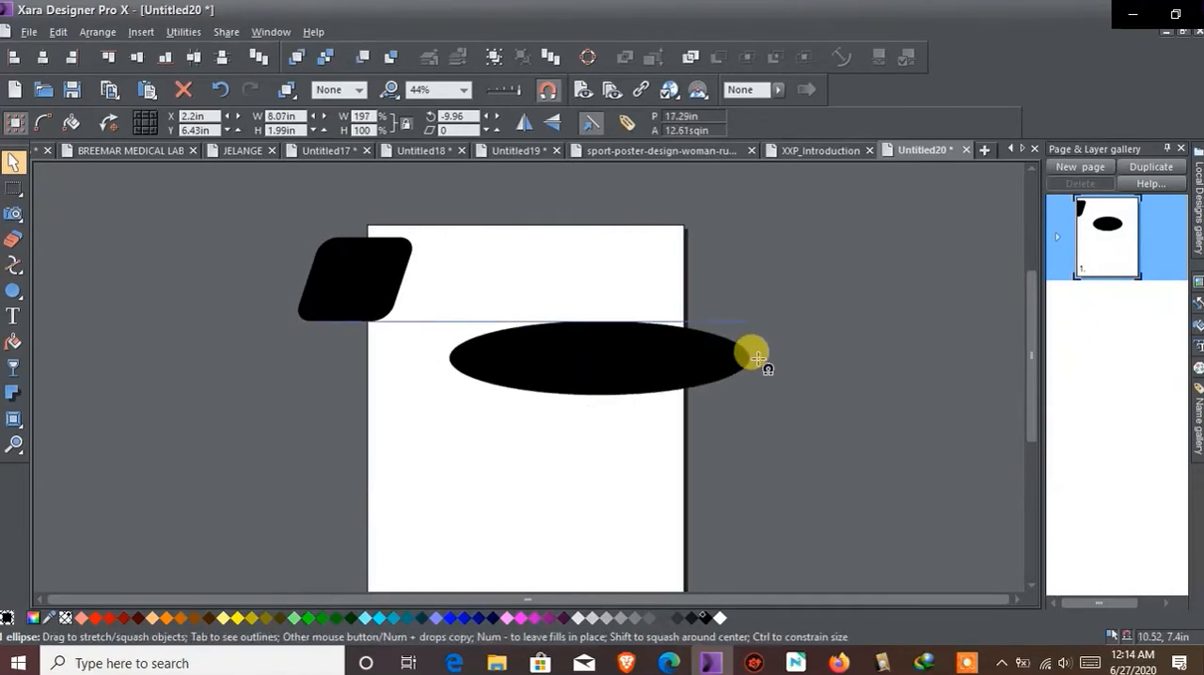
click(219, 89)
click(219, 89)
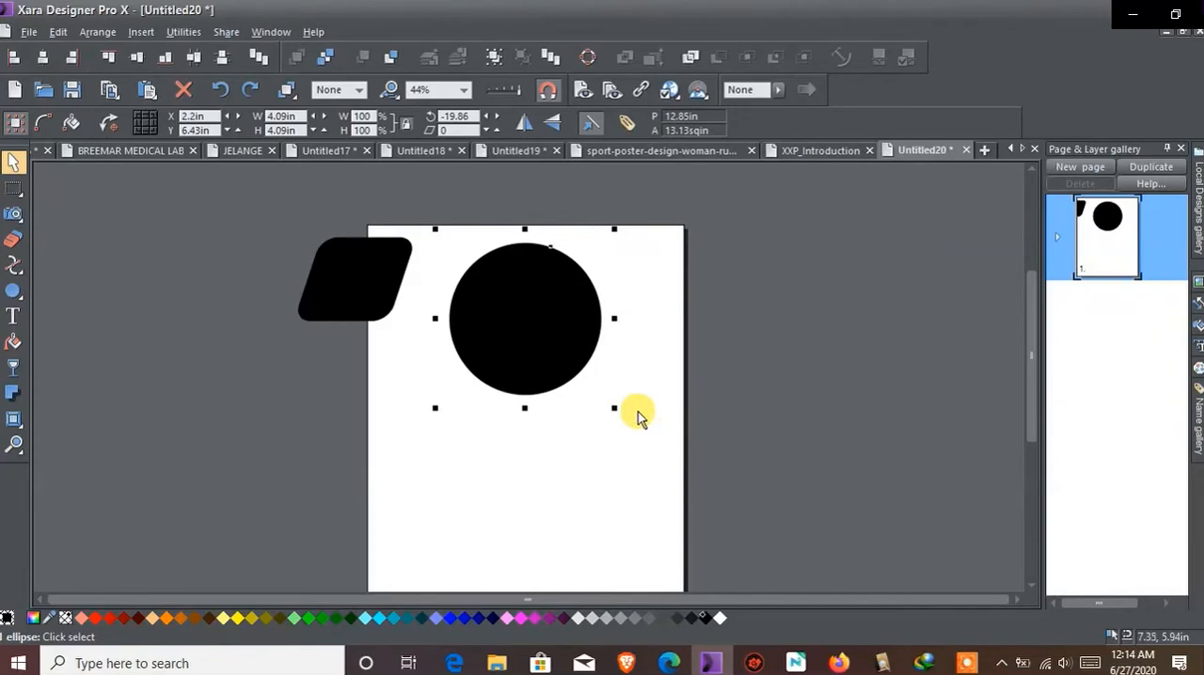
Try enlarging the circle to about 6.45 in and stretching it to about 13.77 in wide, and undo the changes back to the unrotated circle
drag(615, 408, 698, 461)
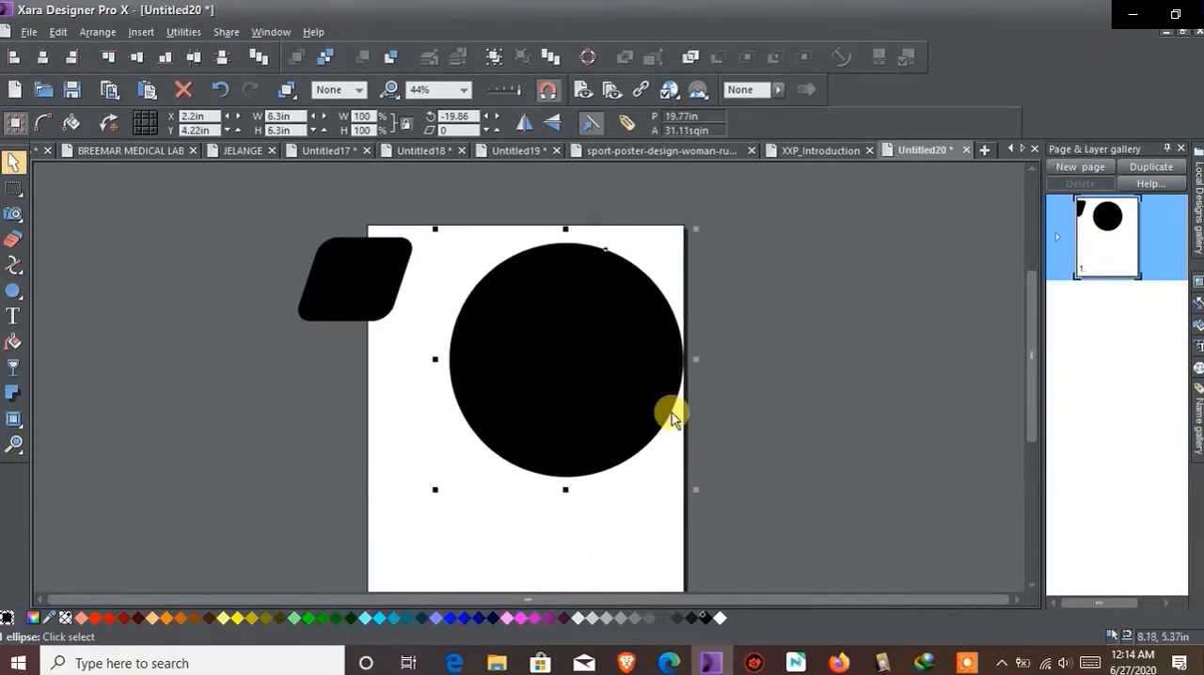
mouse_move(696, 229)
mouse_down()
mouse_move(546, 309)
mouse_move(675, 229)
mouse_move(627, 250)
mouse_move(702, 226)
mouse_up()
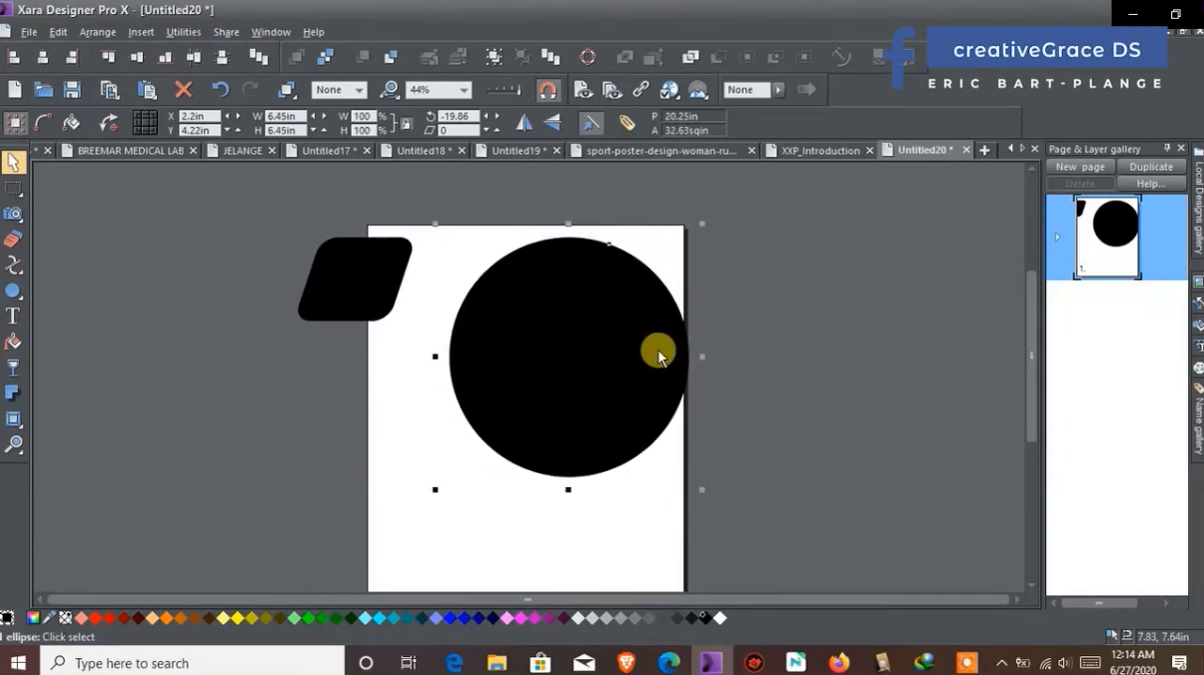
drag(701, 357, 969, 356)
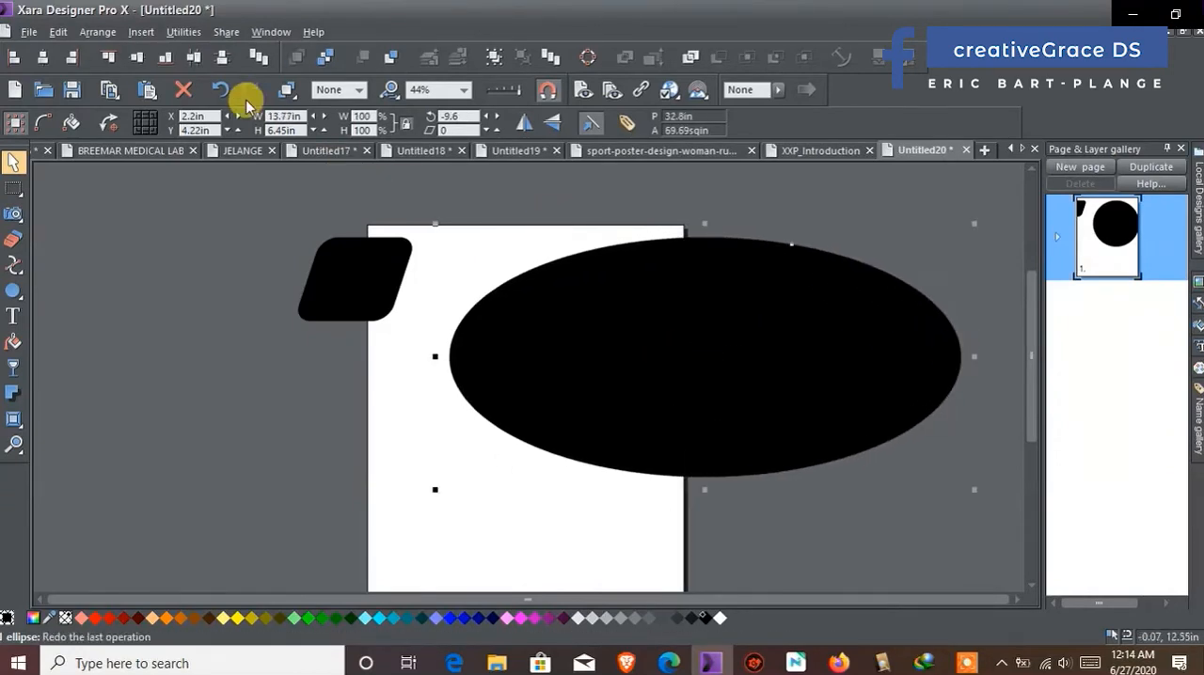
click(219, 87)
click(219, 88)
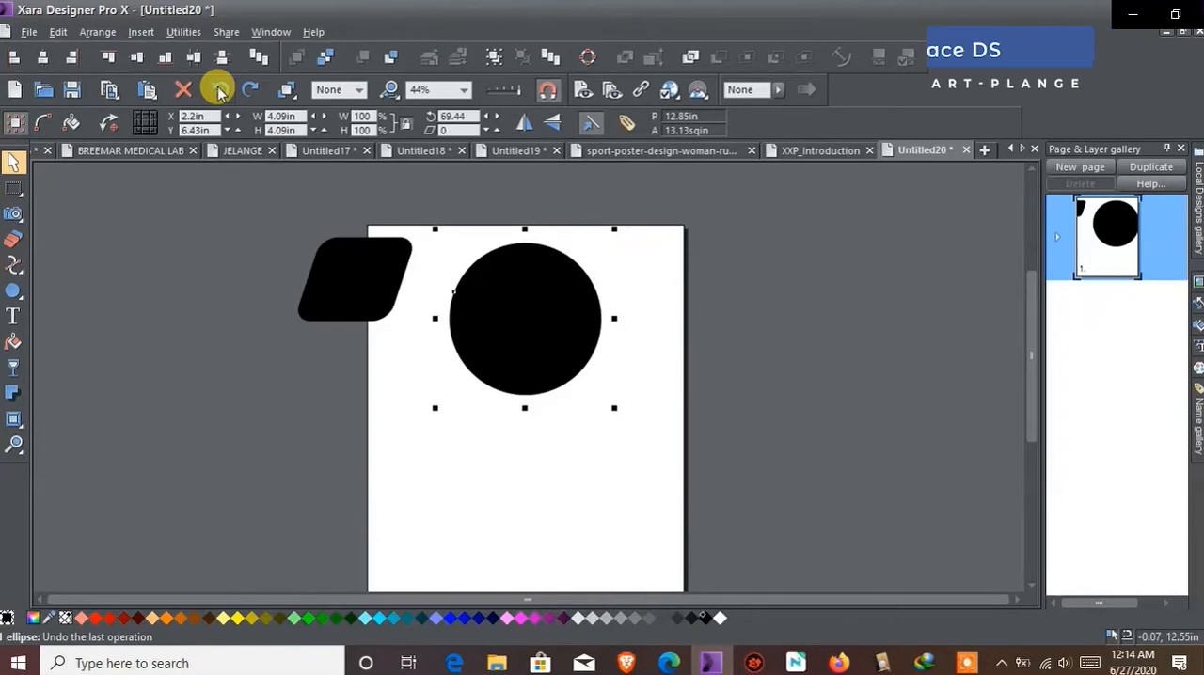
click(215, 88)
Move the circle against the page's top edge and draw a rounded QuickShape triangle about 5.06 in in size over the page's right edge
drag(559, 328, 516, 360)
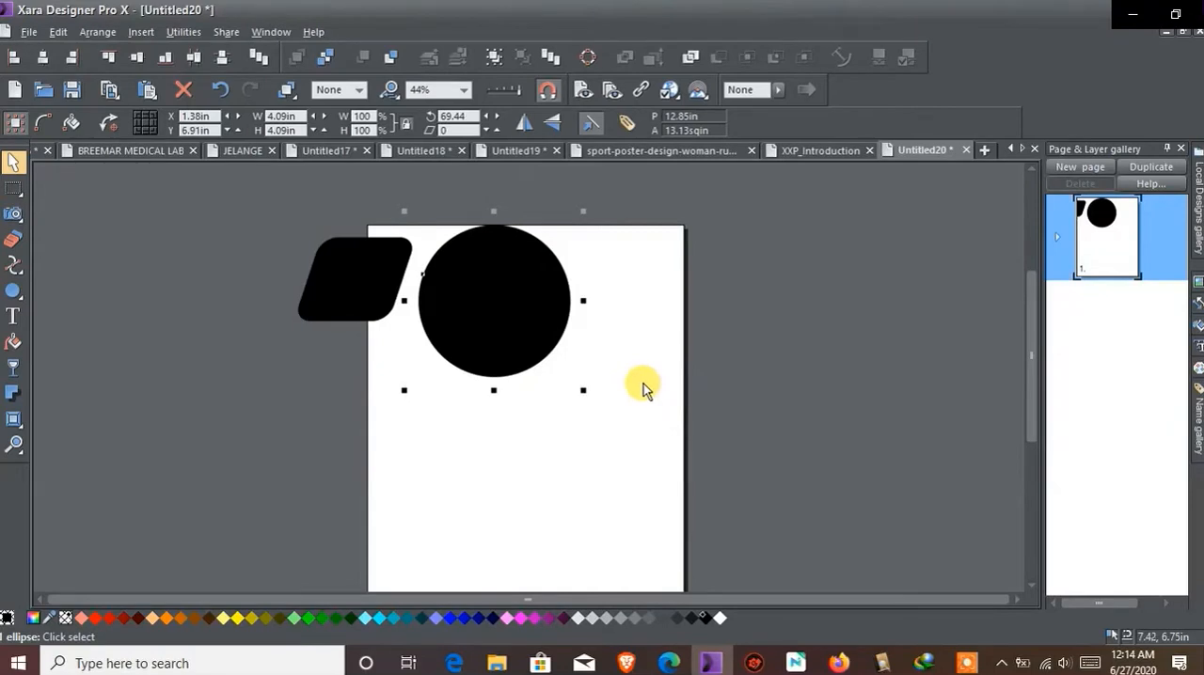
mouse_move(13, 291)
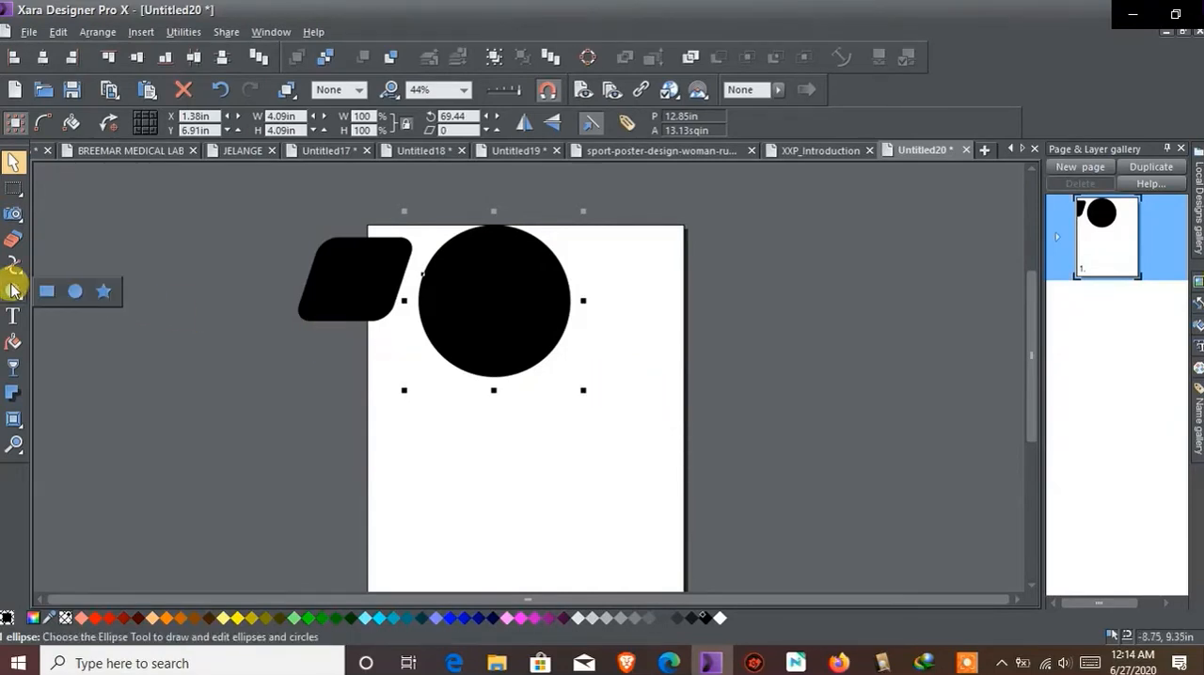
click(103, 291)
drag(653, 373, 574, 430)
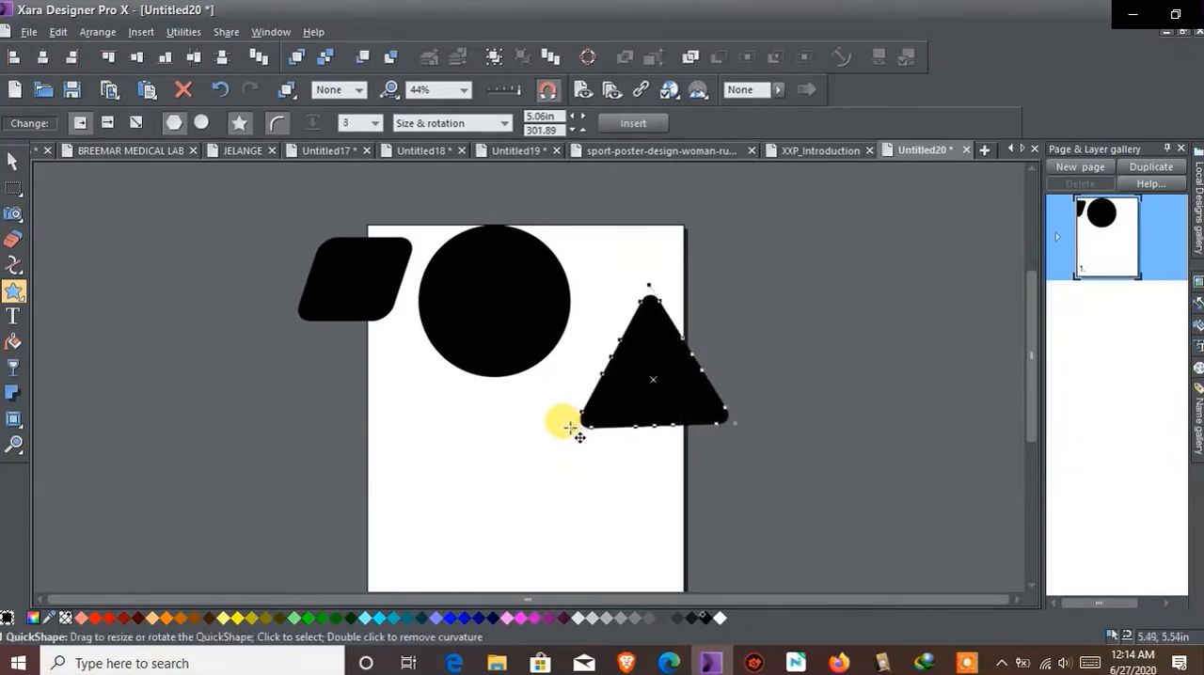
Switch the triangle to an ellipse and back to a polygon, and set its number of sides to 8
click(198, 124)
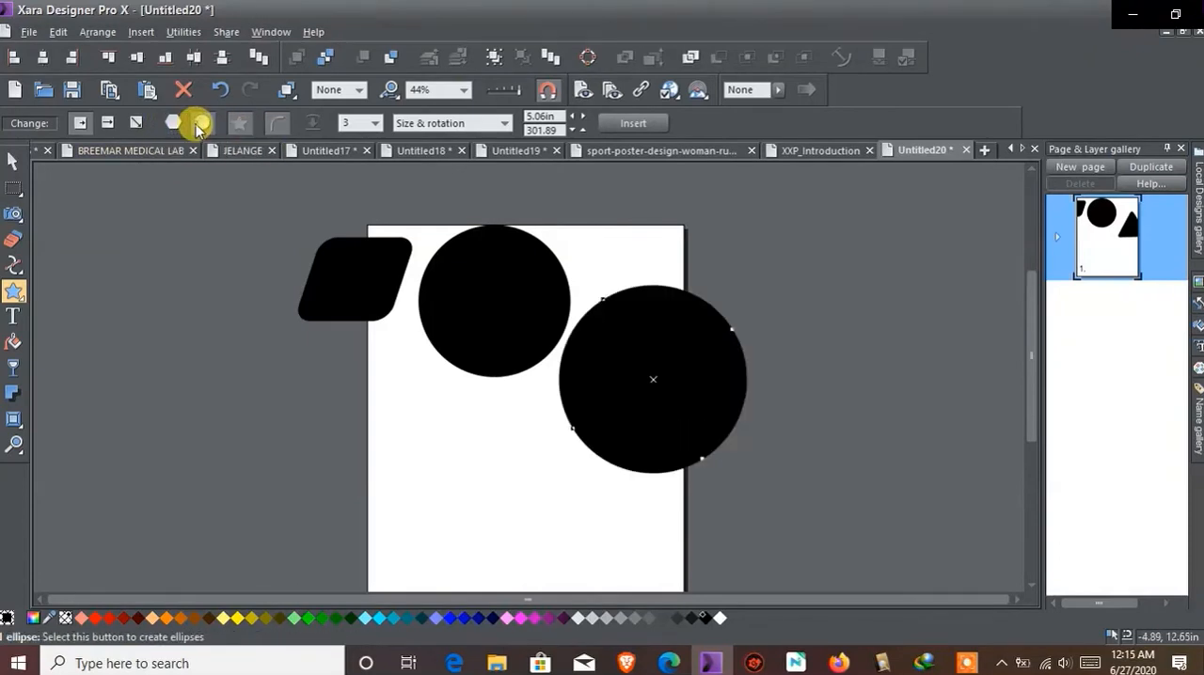
click(172, 123)
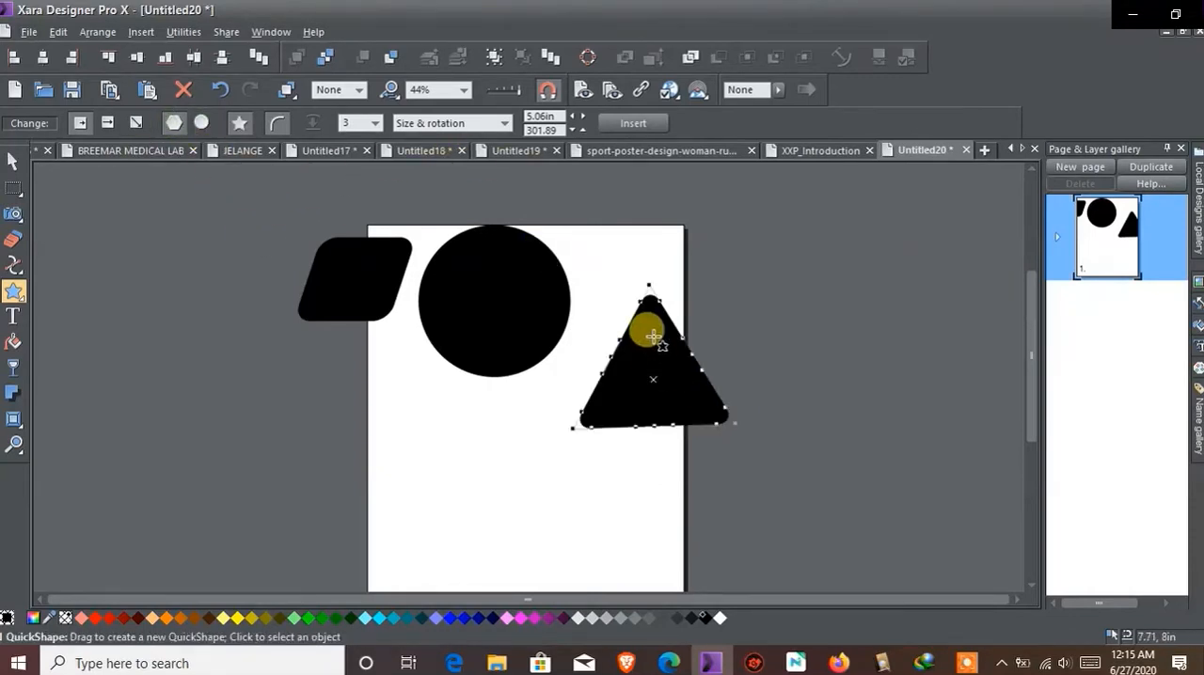
click(374, 124)
click(366, 198)
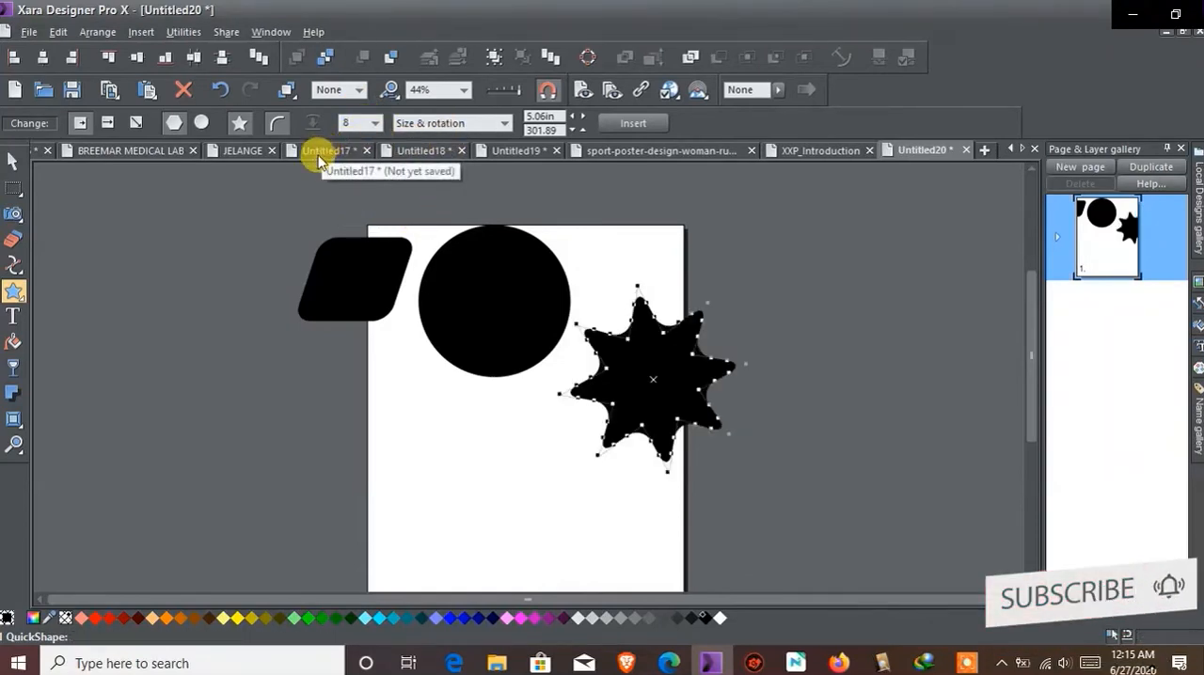
Turn the eight-pointed star's curved corners off and back on
click(277, 123)
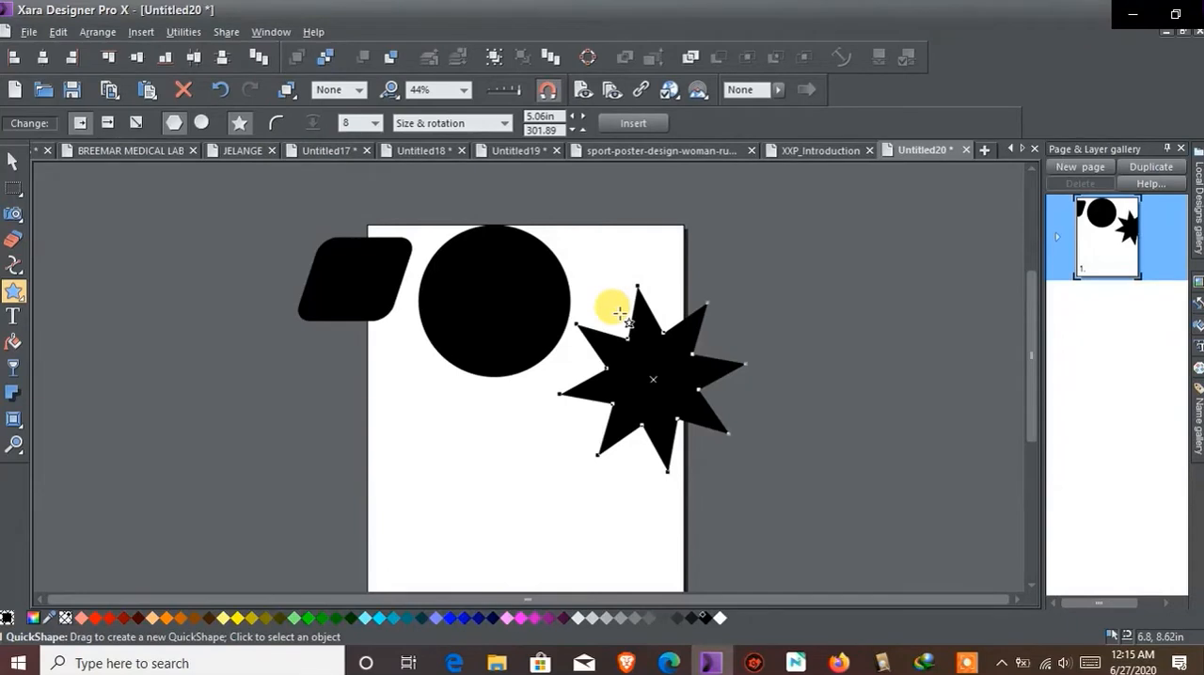
click(280, 125)
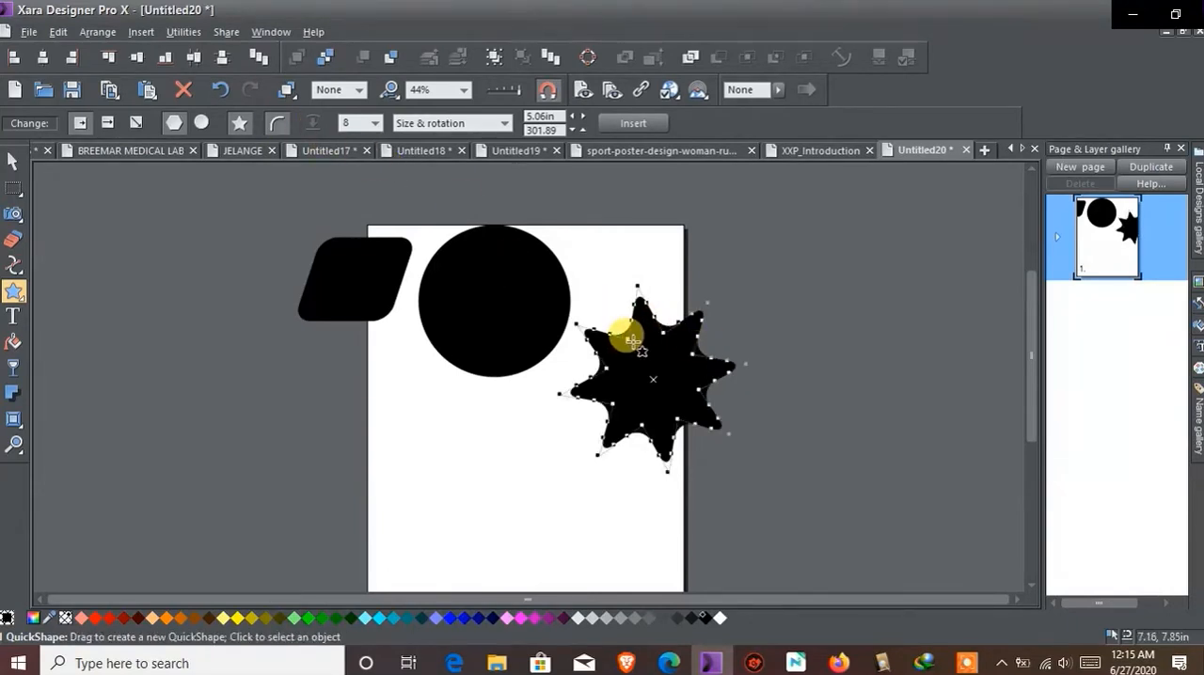
Reshape the eight-pointed star's curvature into thin, swept points and move the star up beside the circle
drag(628, 338, 564, 387)
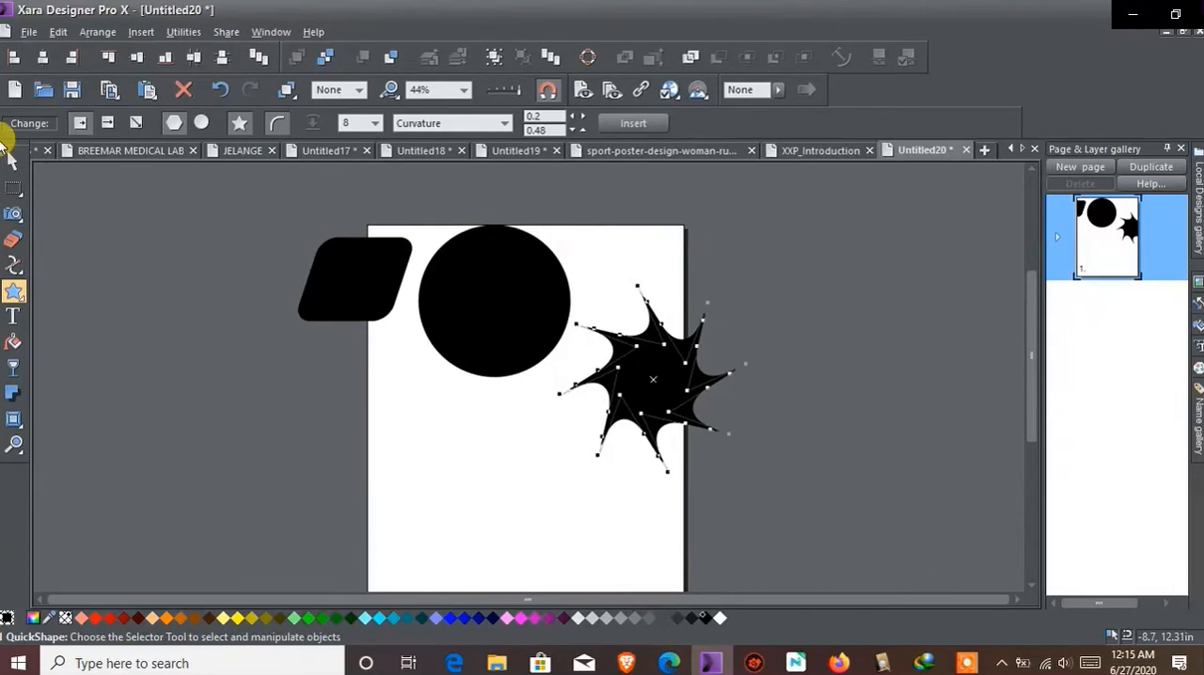
click(13, 161)
click(285, 299)
drag(656, 376, 681, 306)
click(561, 410)
Draw a 12-sided QuickShape star about 5 in in size on the page below the circle
click(14, 291)
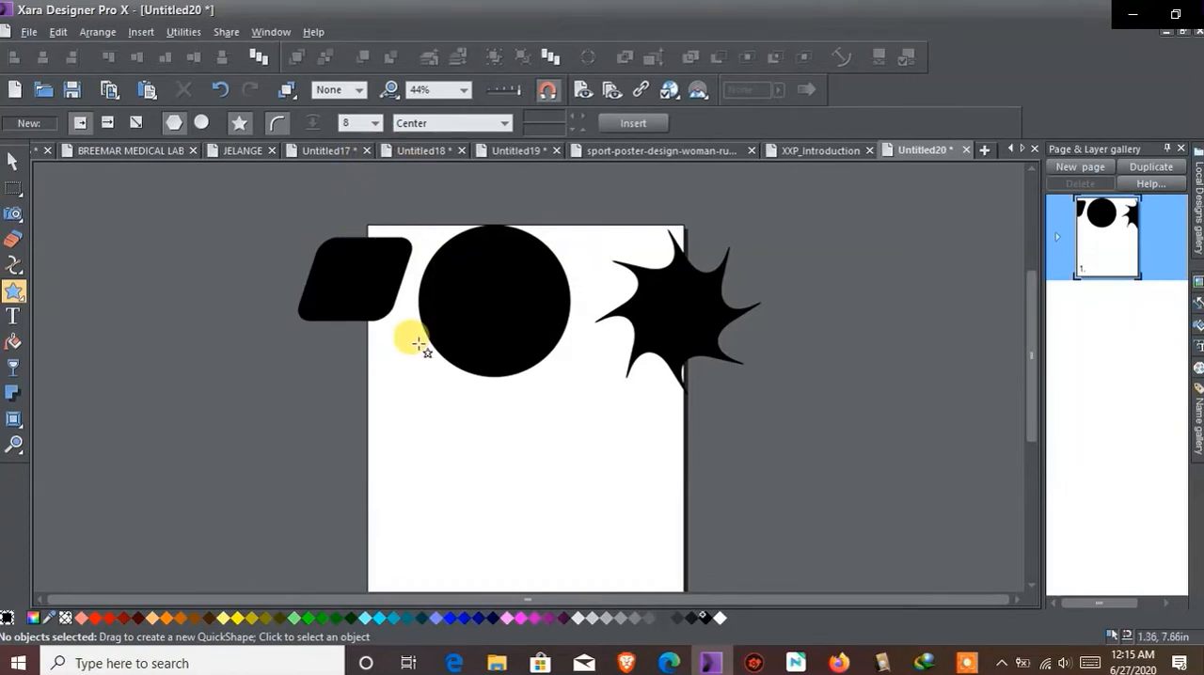
click(346, 124)
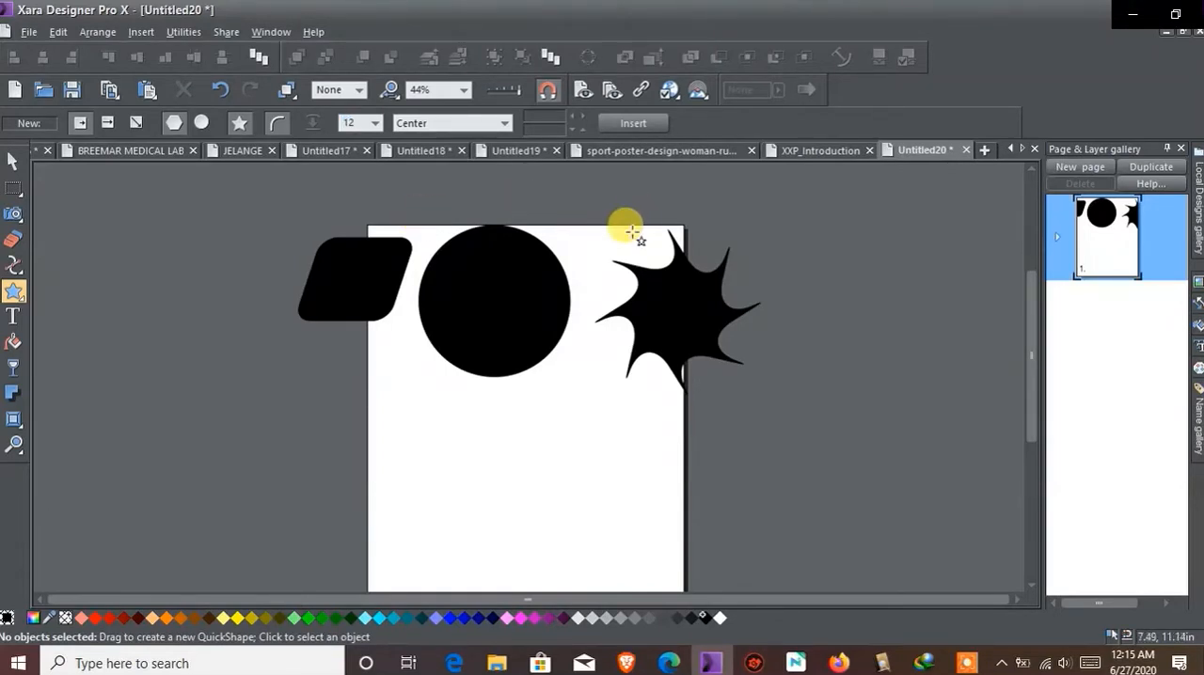
mouse_move(462, 457)
mouse_down()
mouse_move(492, 503)
mouse_move(495, 546)
mouse_up()
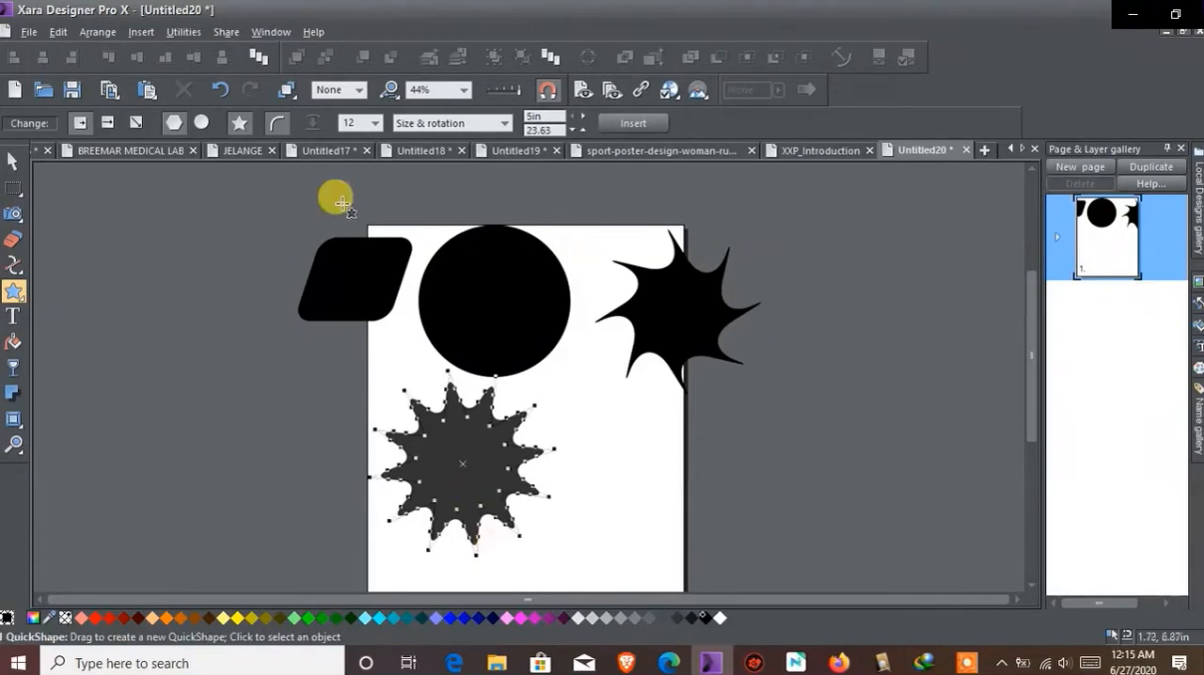
Turn off the new star's curved corners, and switch the shape to an ellipse and back to a polygon
click(277, 132)
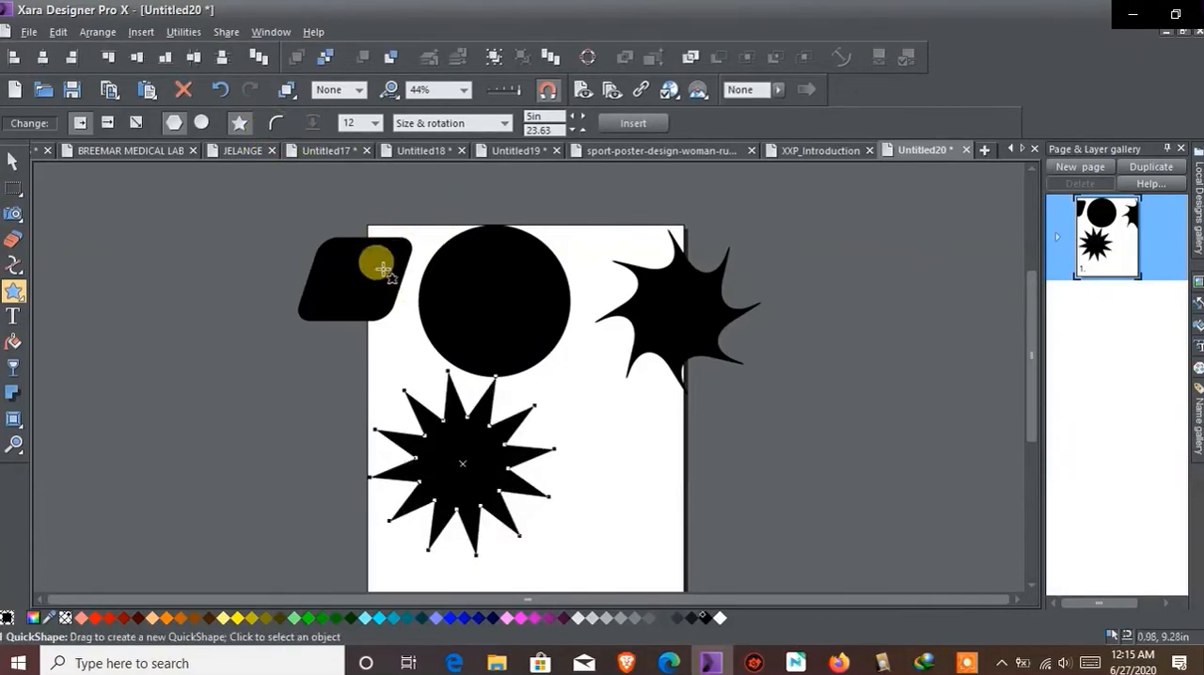
click(203, 123)
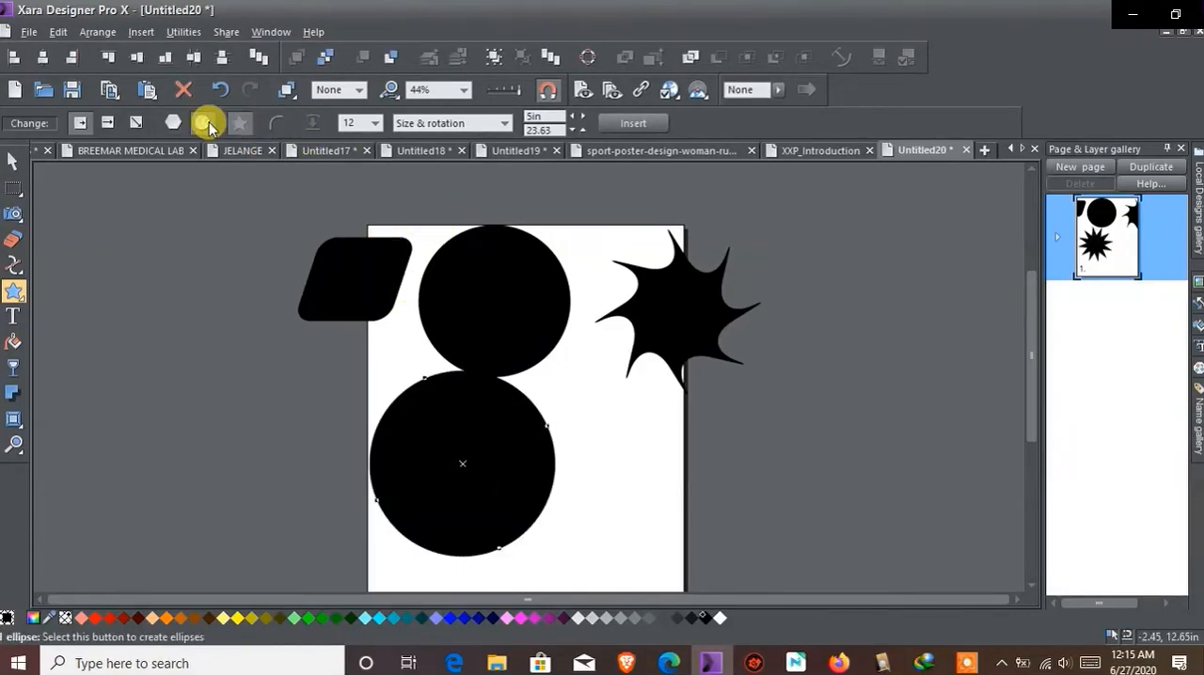
click(179, 124)
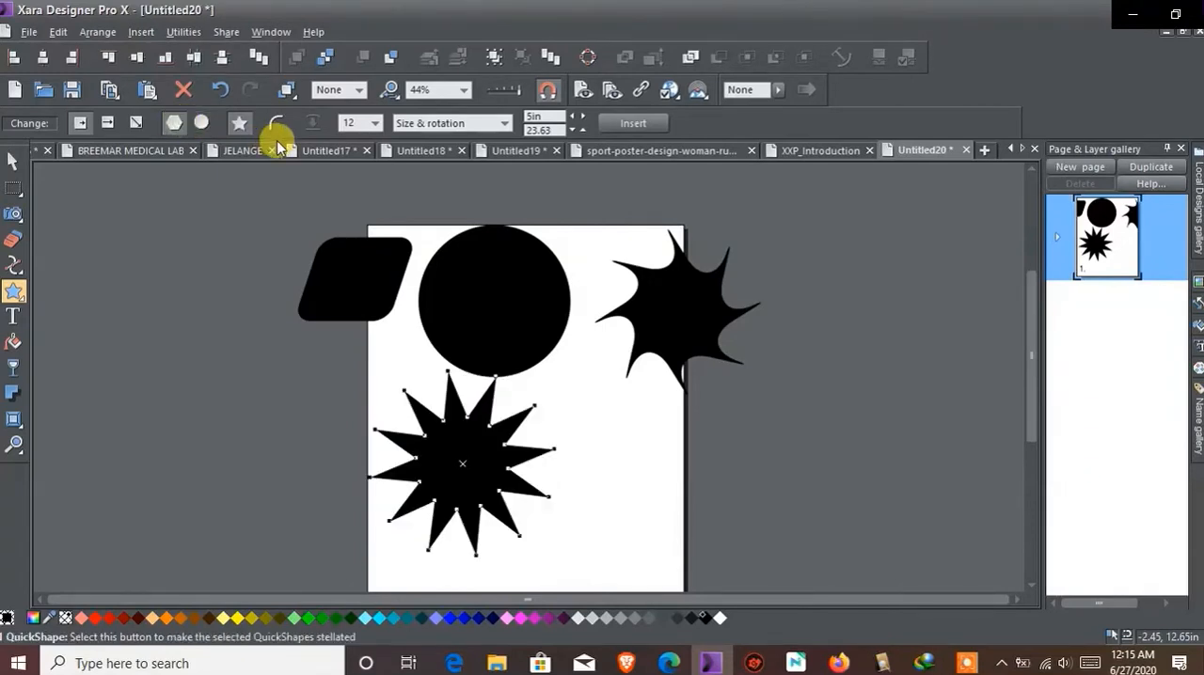
Reshape the new star into a saw-blade form with a stellation radius of about 1.75 in and offset of about -11.66
mouse_move(463, 416)
mouse_down()
mouse_move(464, 387)
mouse_move(455, 407)
mouse_up()
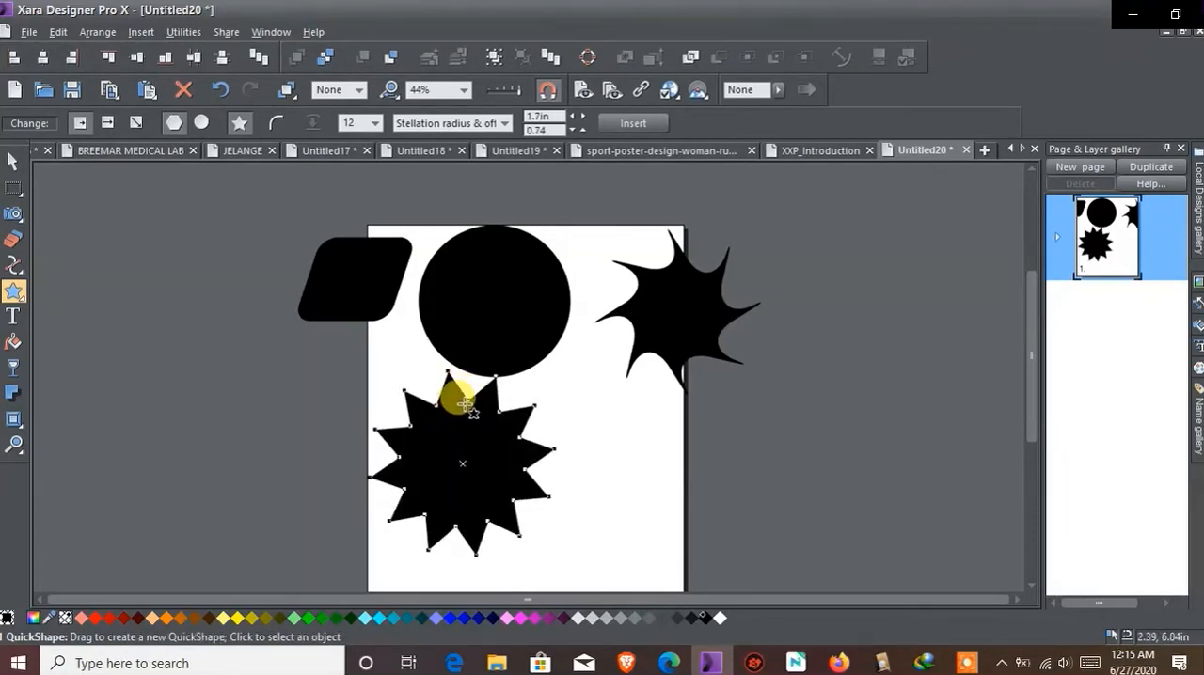
scroll(454, 412, up, 4)
drag(438, 404, 511, 416)
scroll(509, 414, down, 4)
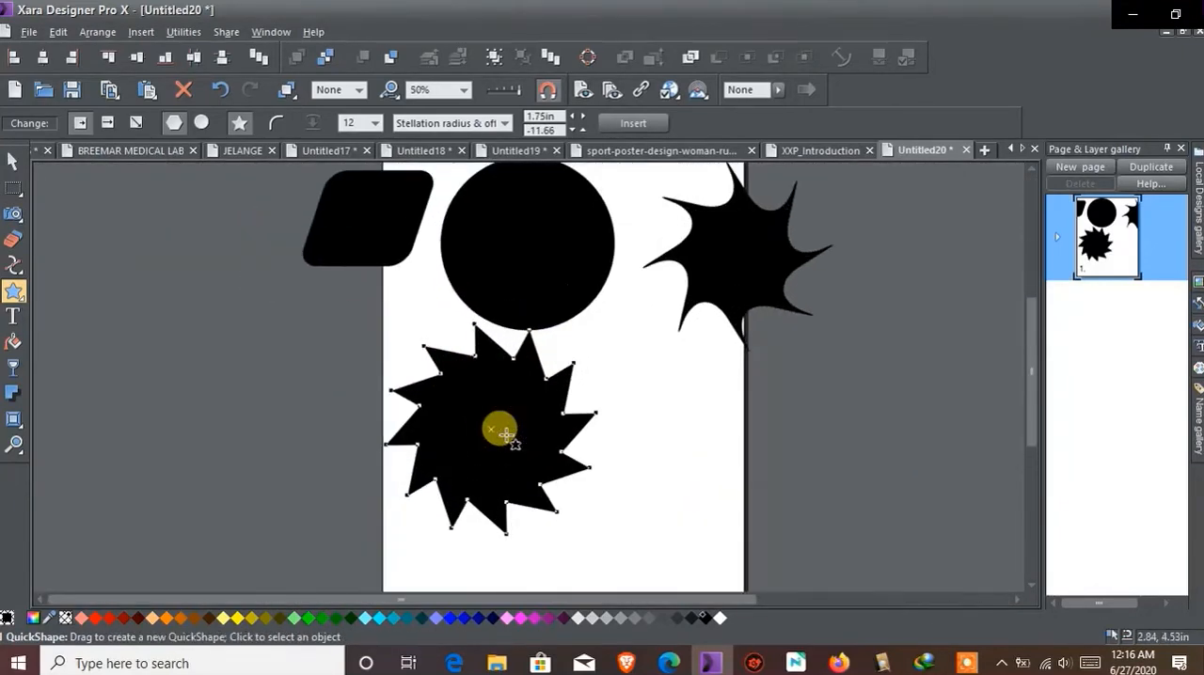
scroll(506, 435, down, 1)
scroll(506, 435, up, 1)
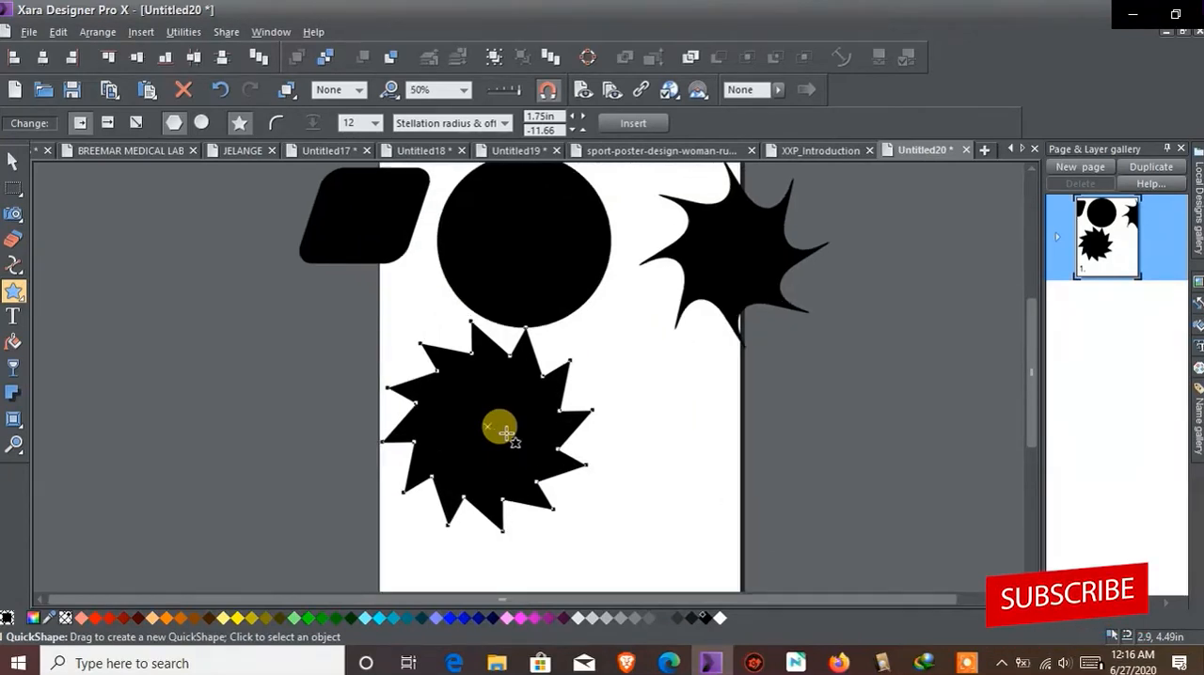
scroll(506, 435, down, 1)
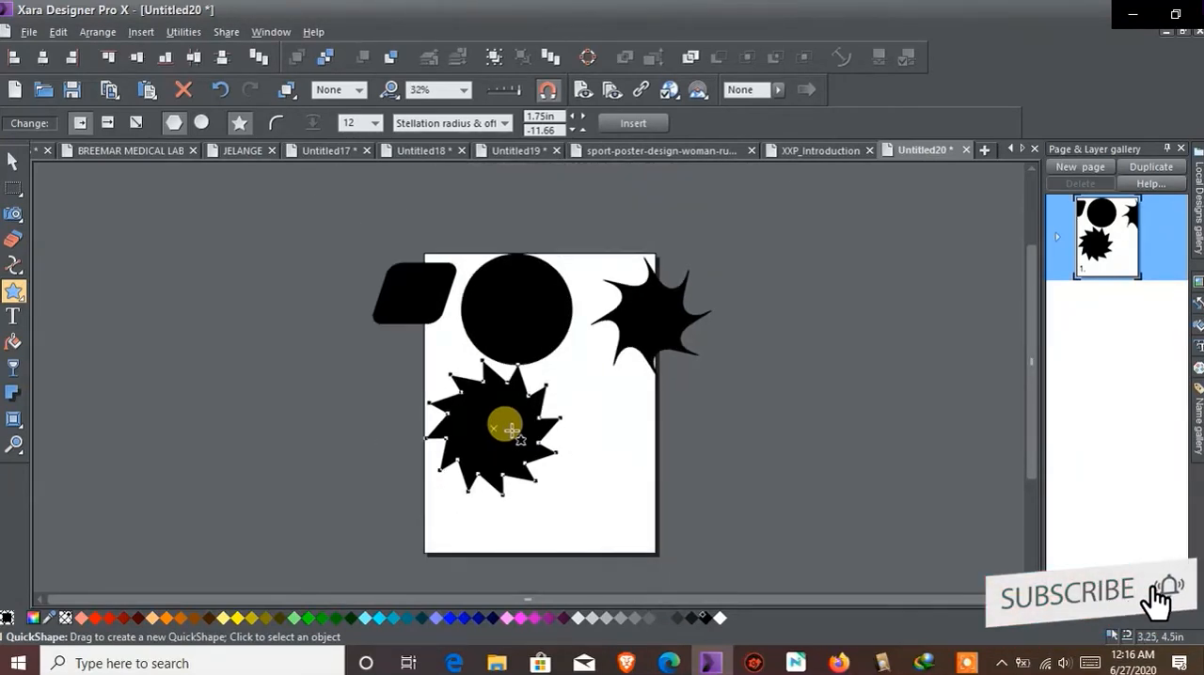
scroll(512, 428, up, 3)
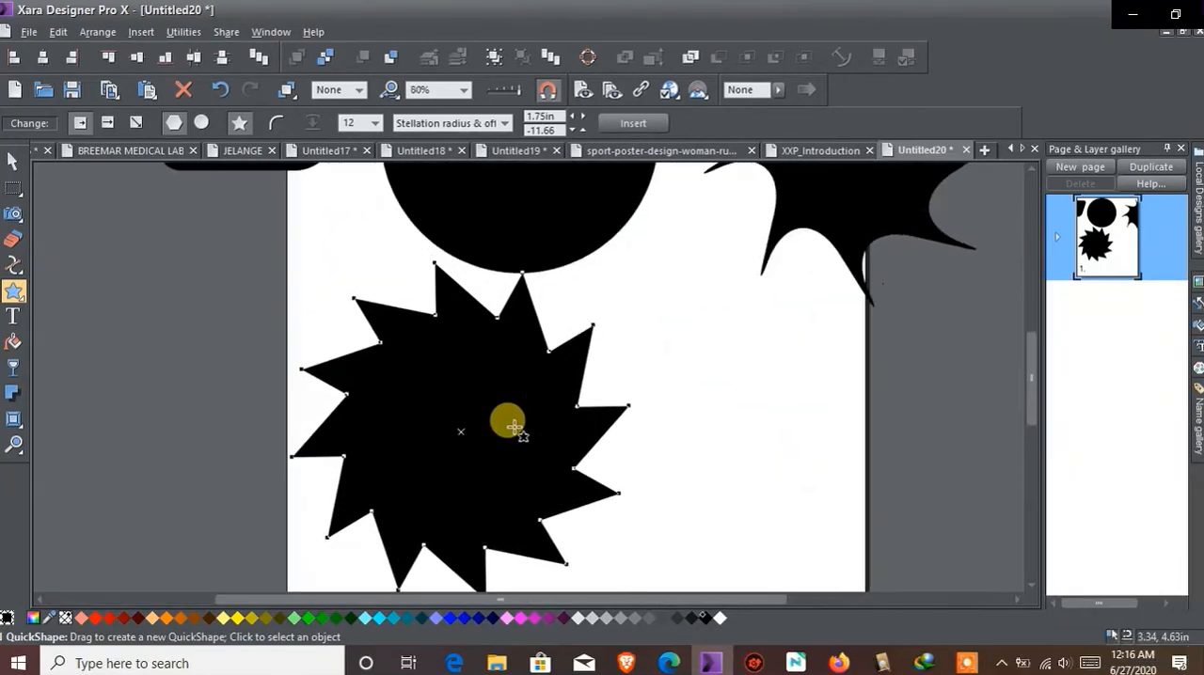
scroll(513, 428, down, 2)
scroll(513, 428, up, 1)
scroll(512, 428, down, 1)
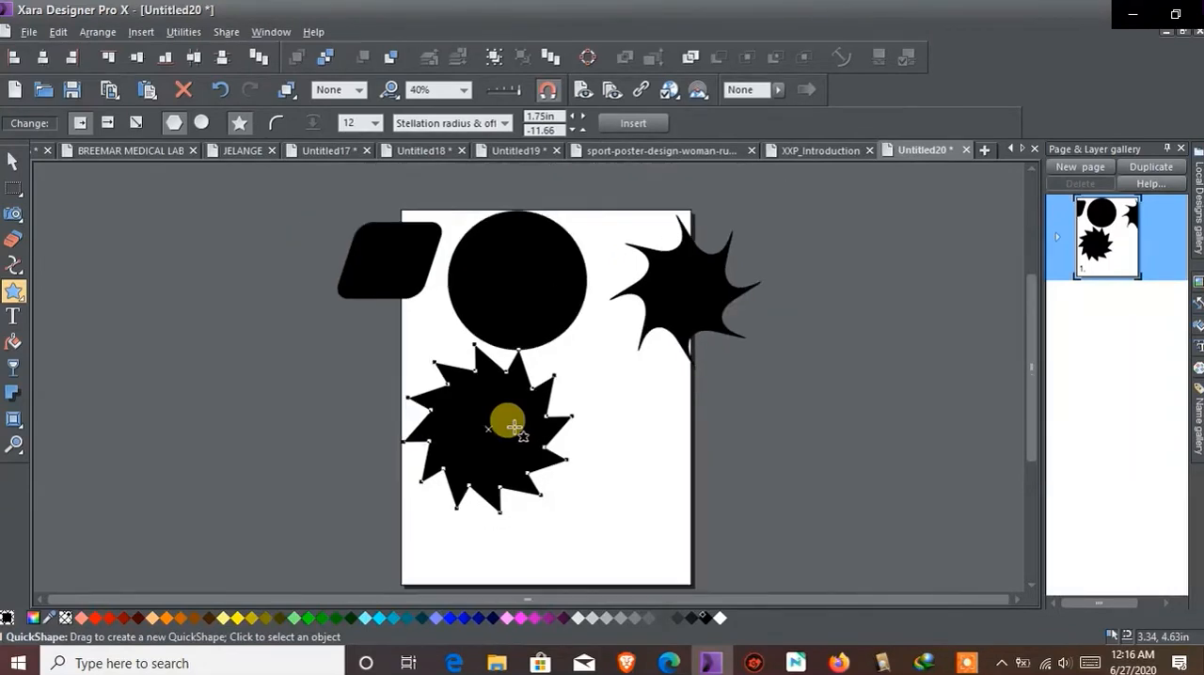
Move the saw-blade star off the page's left side to about X -7 in, Y 4.6 in, and deselect it
click(11, 162)
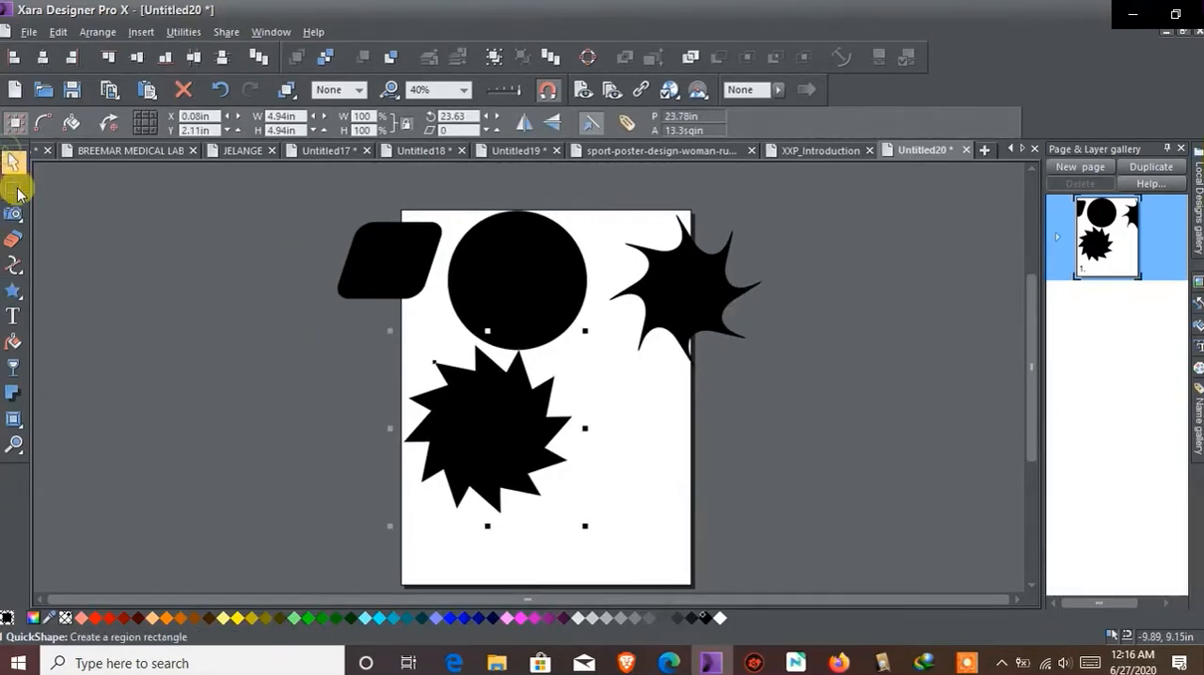
mouse_move(14, 201)
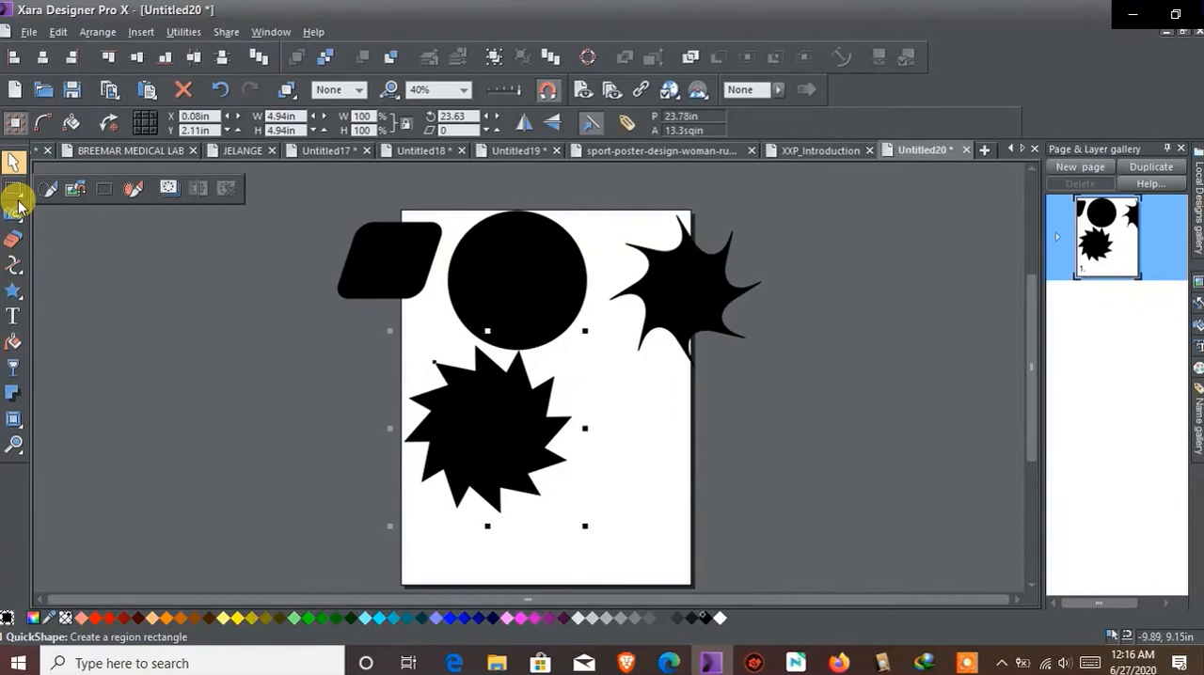
click(214, 386)
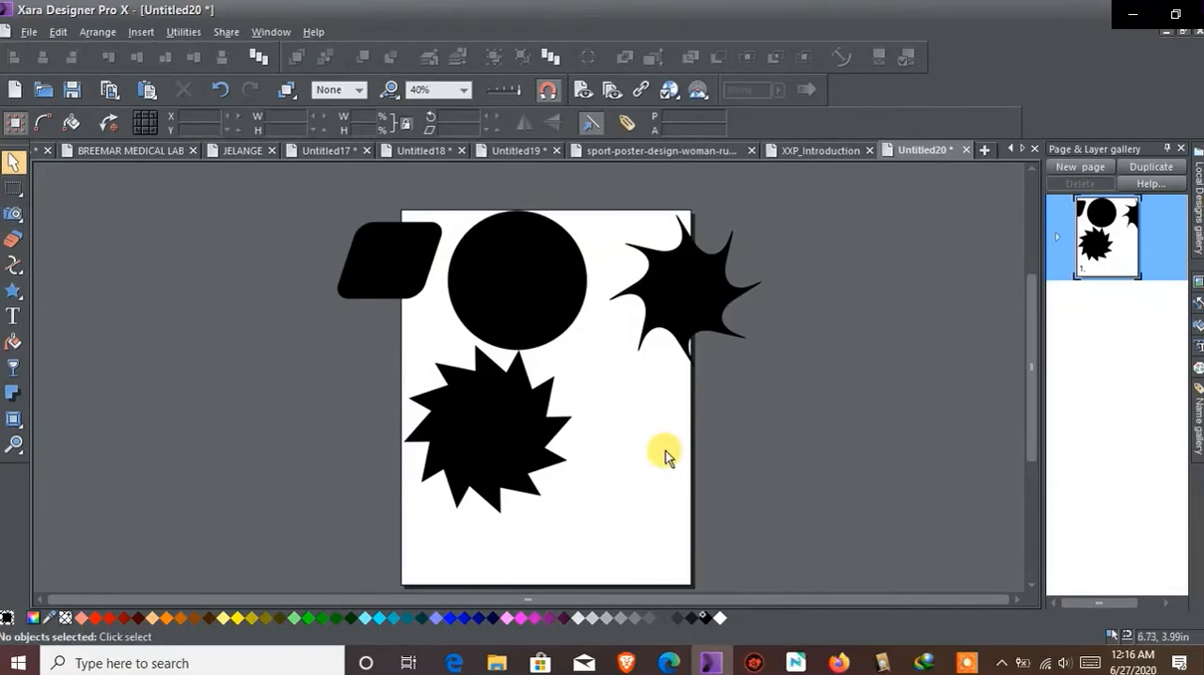
drag(524, 450, 251, 350)
click(684, 478)
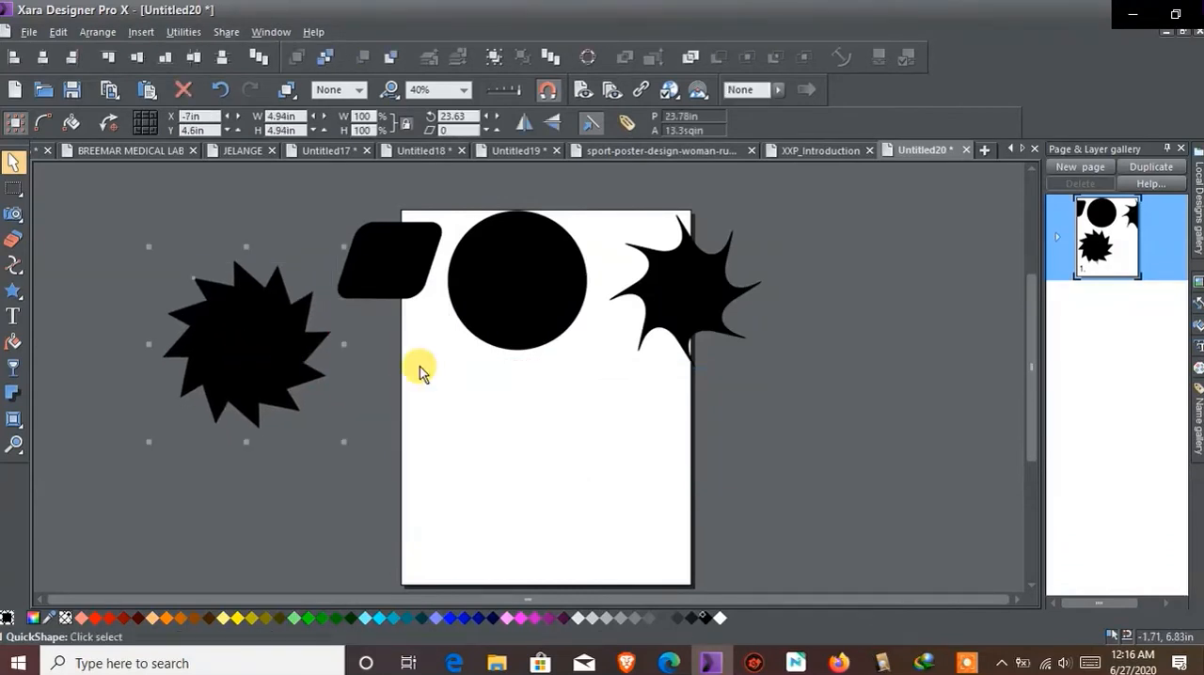
click(632, 460)
Move the eight-pointed star slightly up toward the circle to about X 5.86 in, Y 6.72 in, and deselect it
click(505, 355)
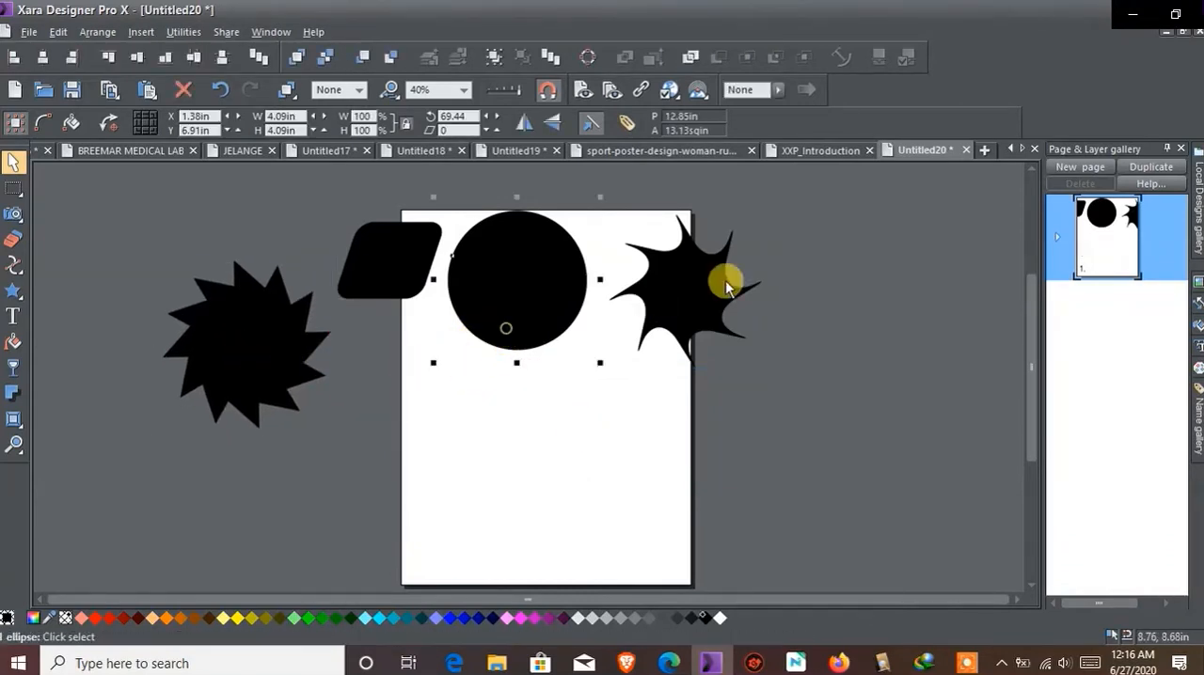
click(706, 298)
mouse_move(707, 297)
mouse_down()
mouse_move(694, 294)
mouse_move(706, 274)
mouse_move(691, 276)
mouse_move(696, 290)
mouse_up()
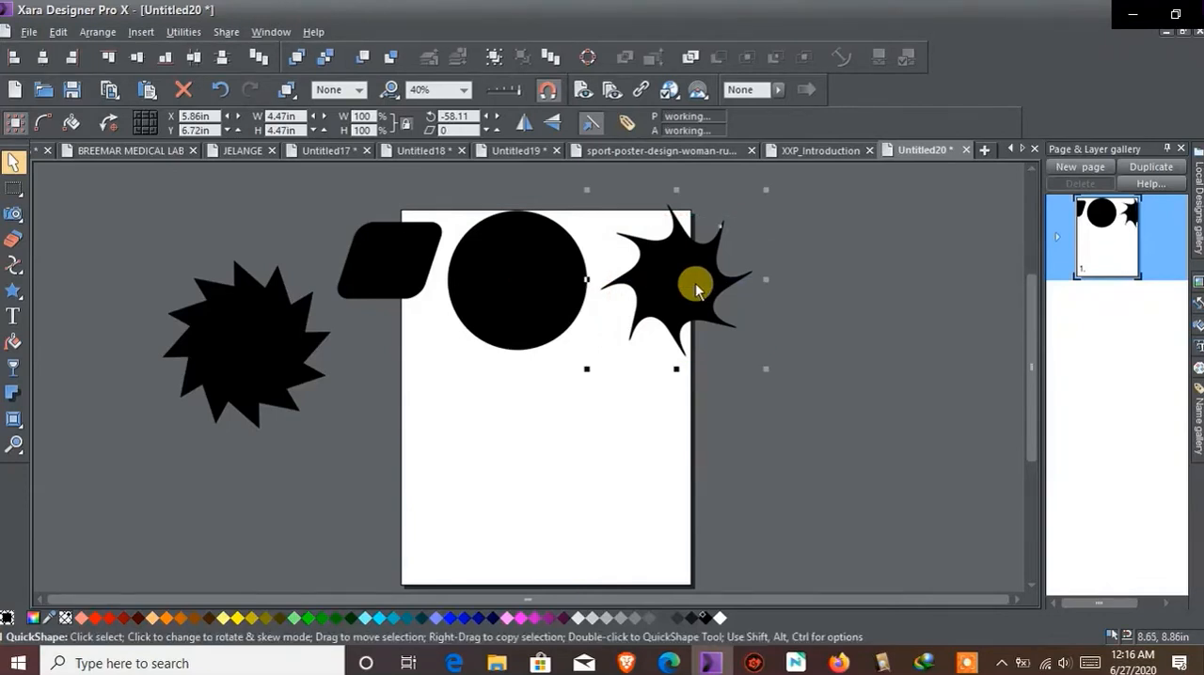
click(875, 367)
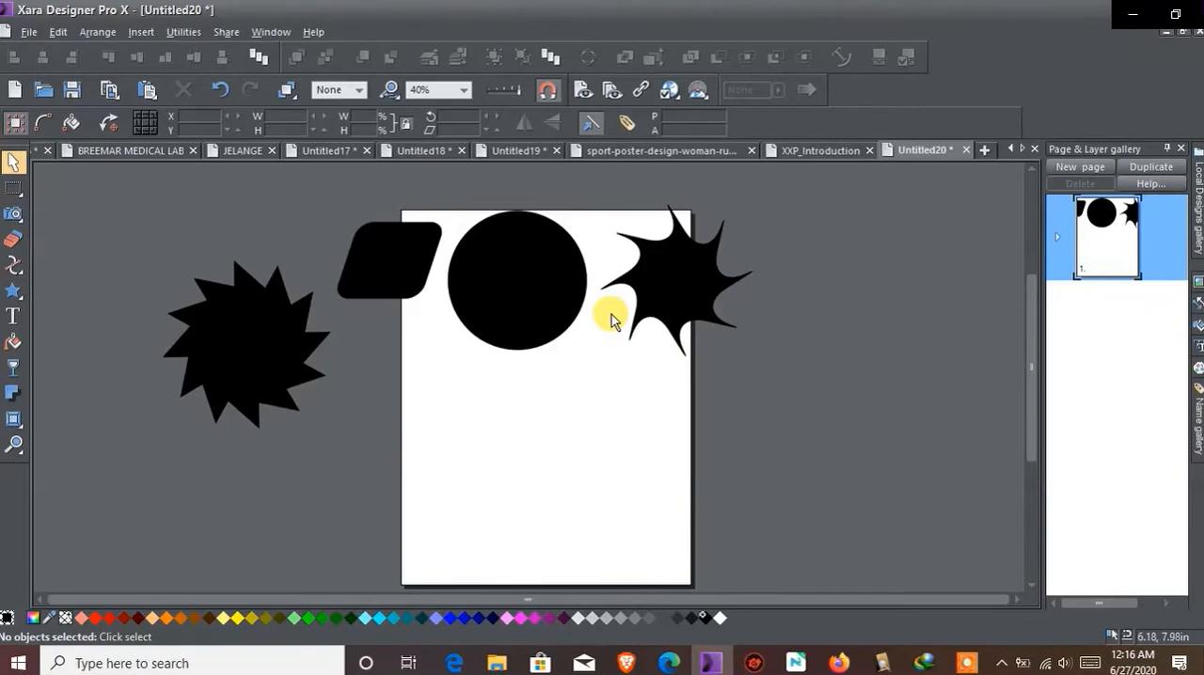
Fill the circle with magenta, undo the fill and deselect the circle
click(513, 348)
click(518, 618)
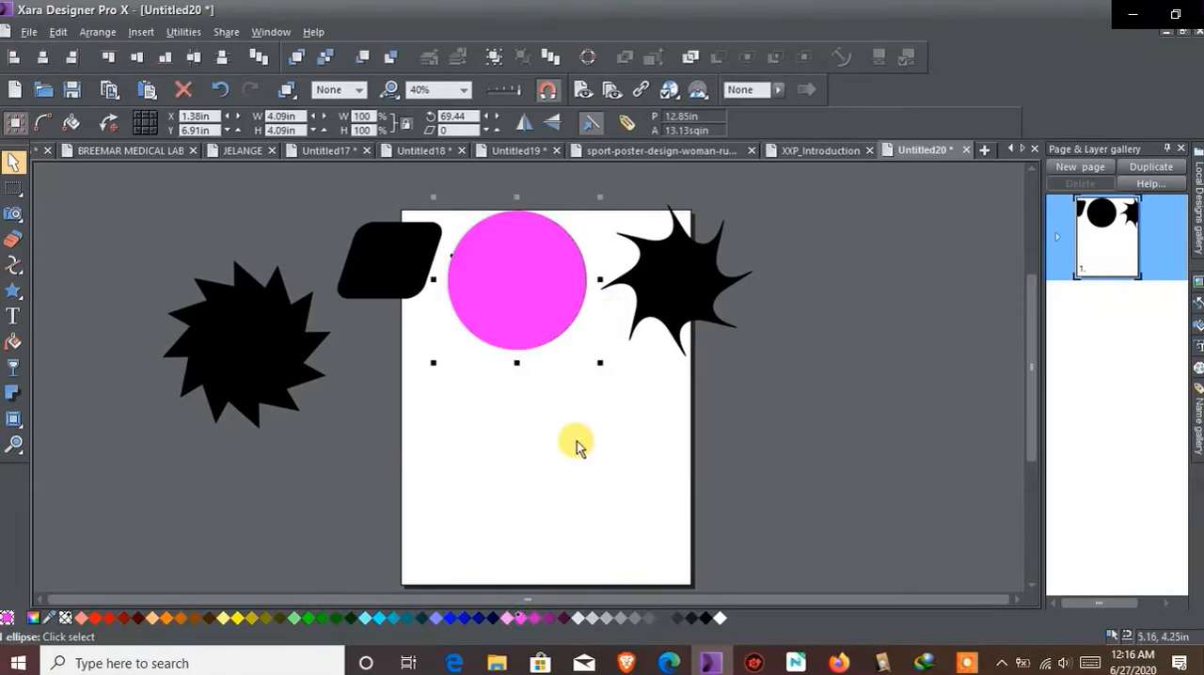
click(219, 89)
click(610, 404)
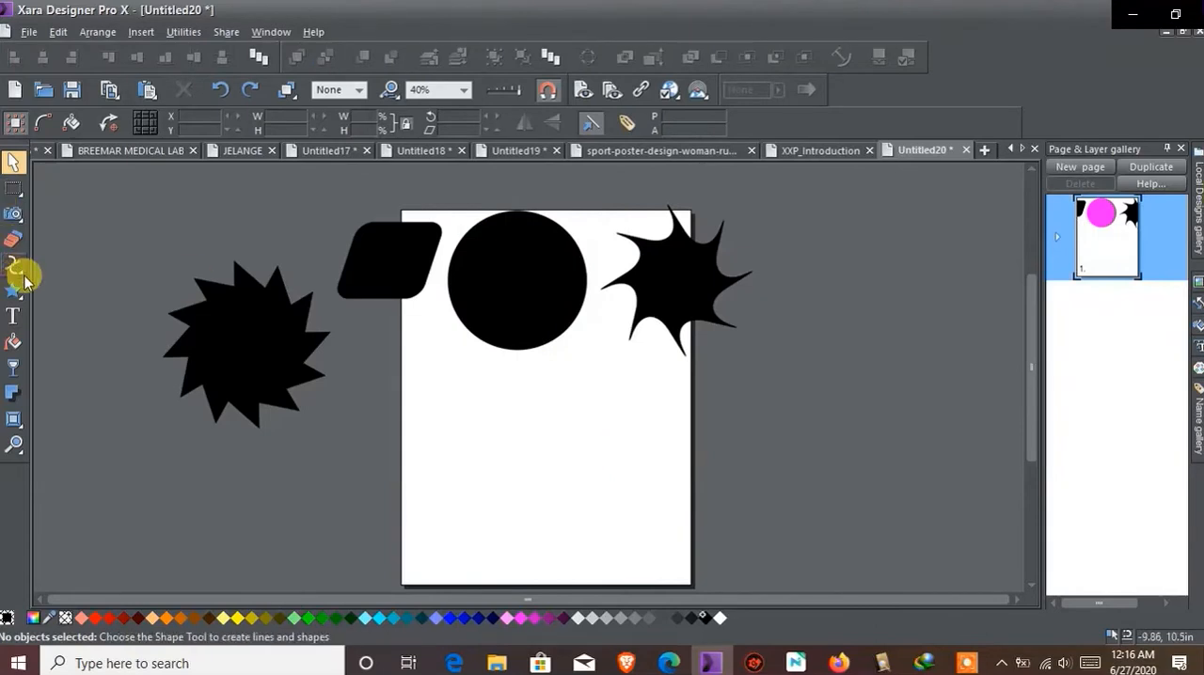
Draw a curved freehand line across the page below the circle and set its line width to 4pt
mouse_move(18, 270)
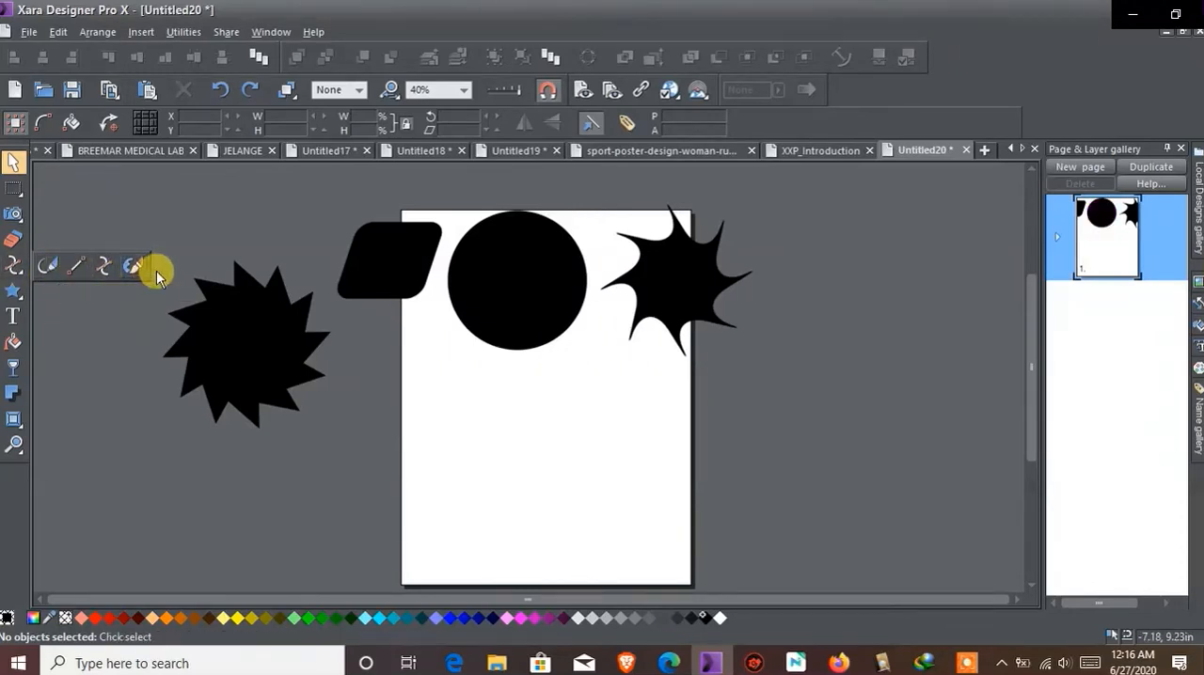
click(51, 271)
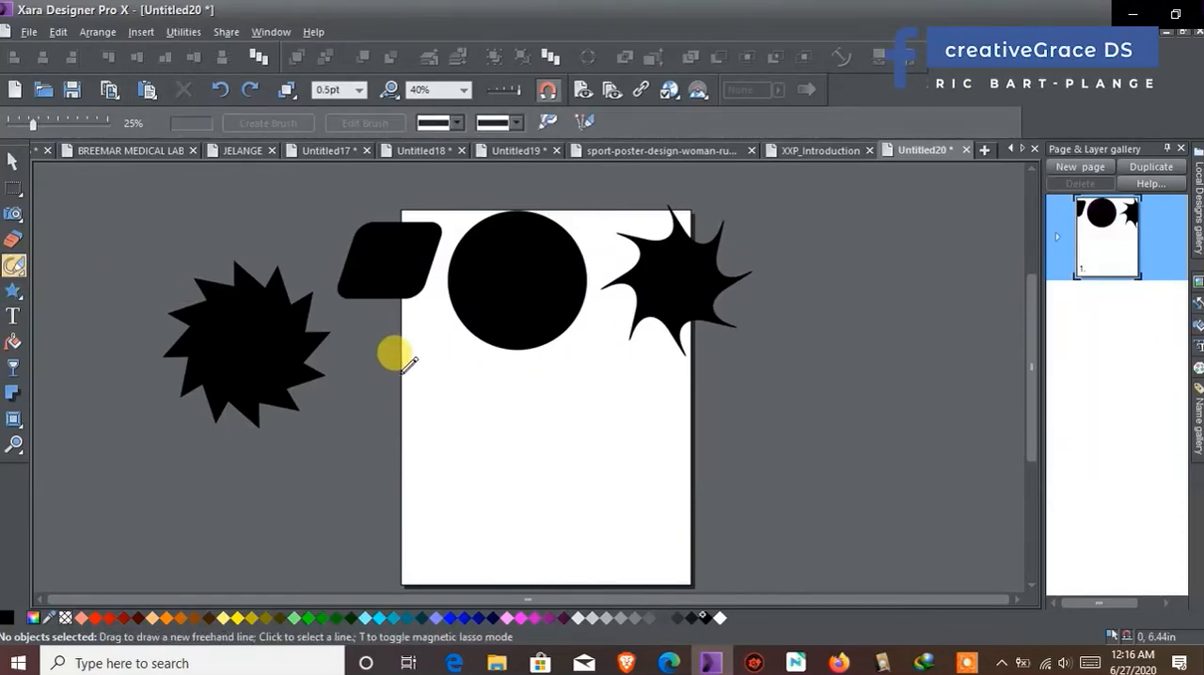
drag(526, 424, 575, 387)
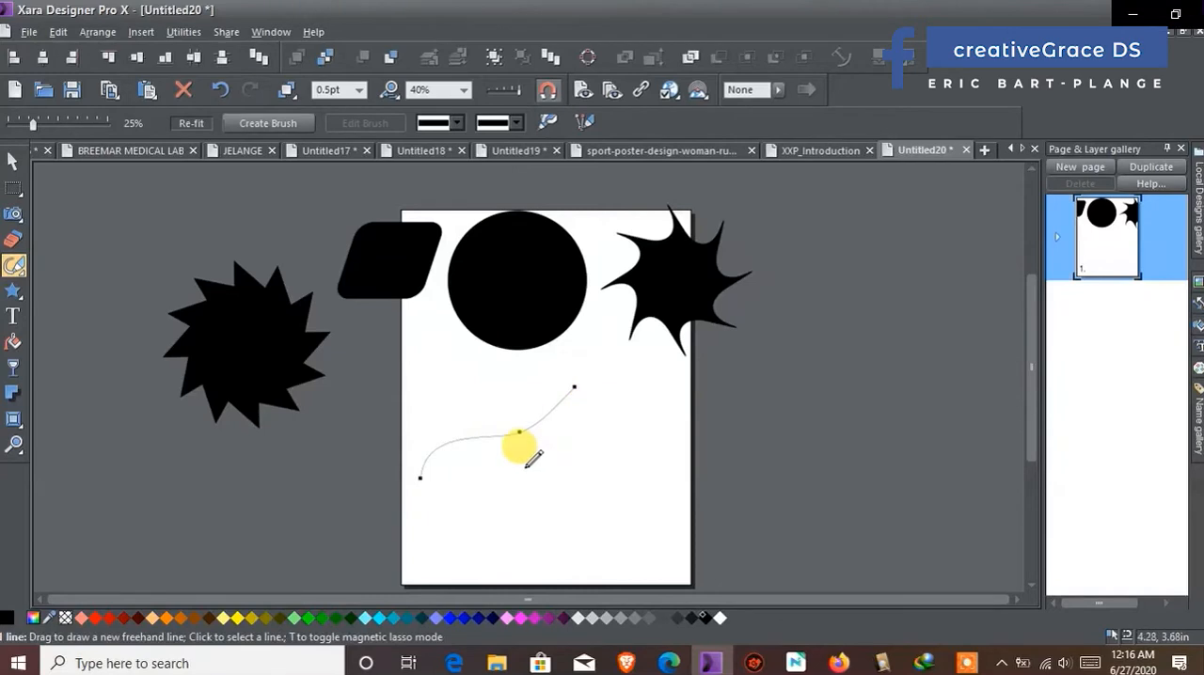
click(359, 89)
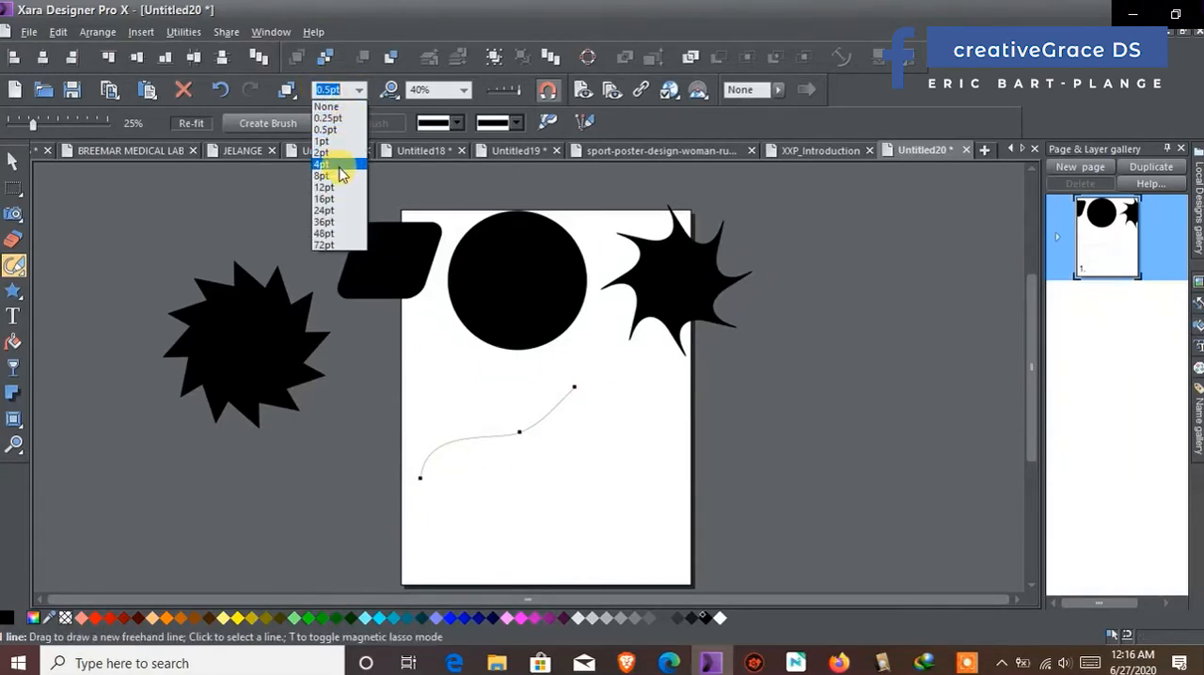
click(337, 165)
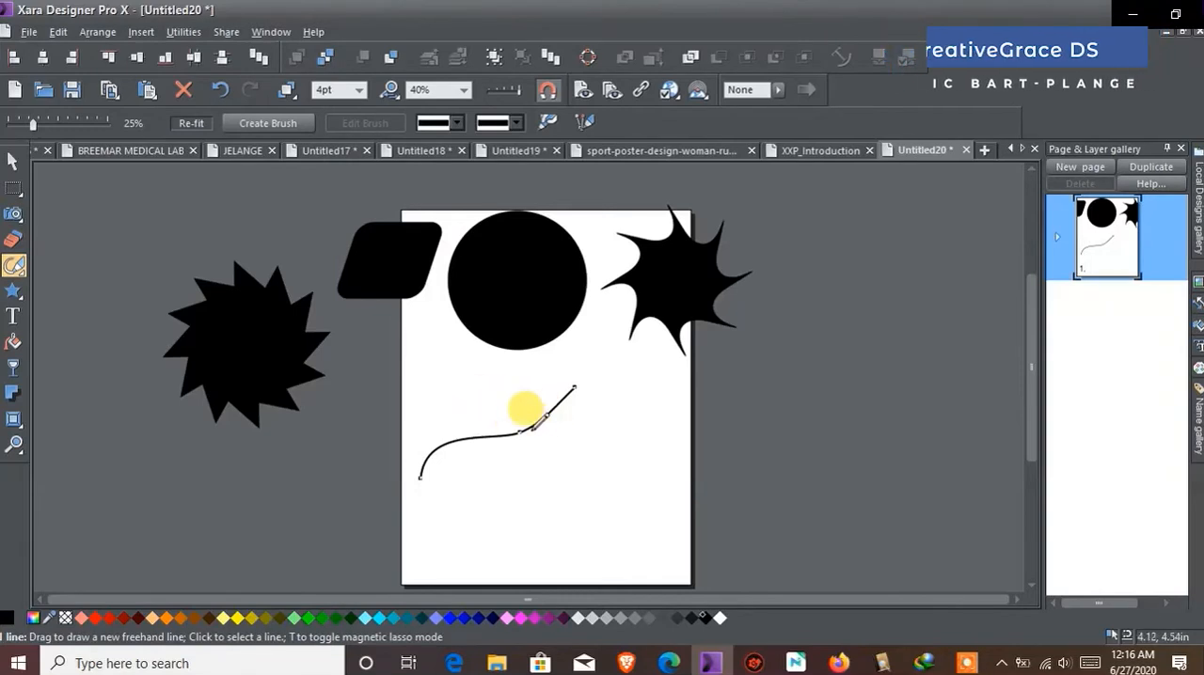
Draw a closed freehand shape over the page's lower right edge, and undo it together with the curved line
mouse_move(501, 488)
mouse_down()
mouse_move(678, 395)
mouse_move(791, 449)
mouse_move(780, 491)
mouse_move(642, 507)
mouse_move(598, 572)
mouse_move(559, 563)
mouse_move(544, 524)
mouse_move(481, 523)
mouse_move(487, 504)
mouse_move(590, 507)
mouse_move(502, 481)
mouse_up()
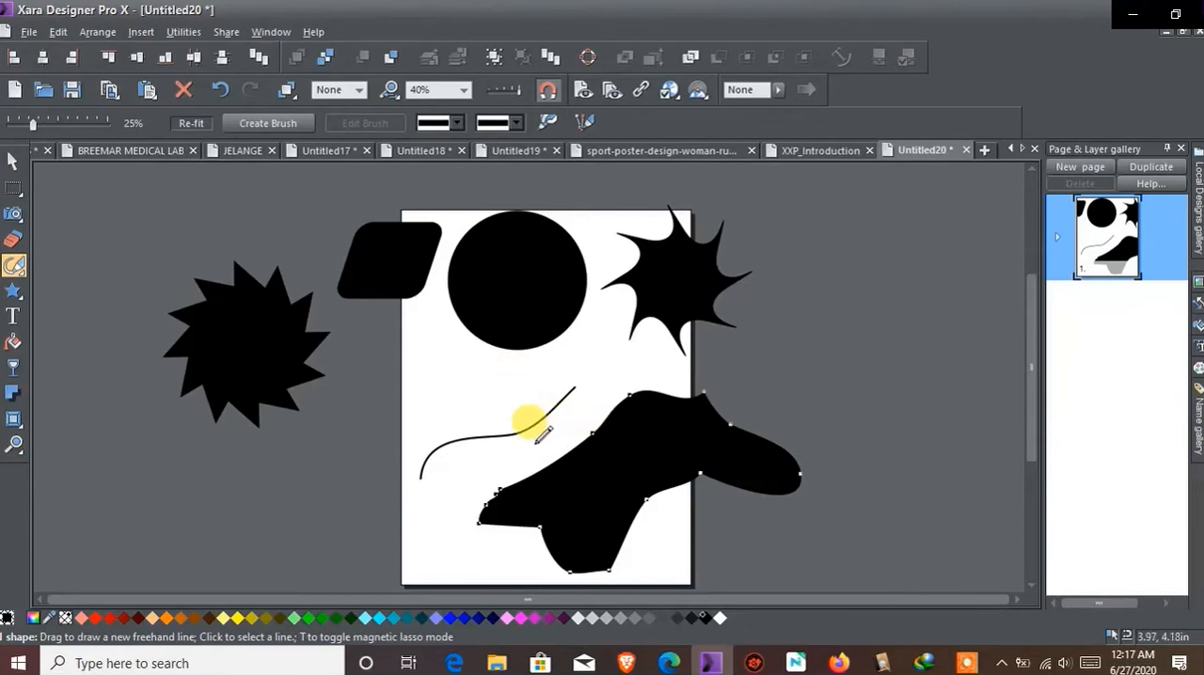
click(219, 89)
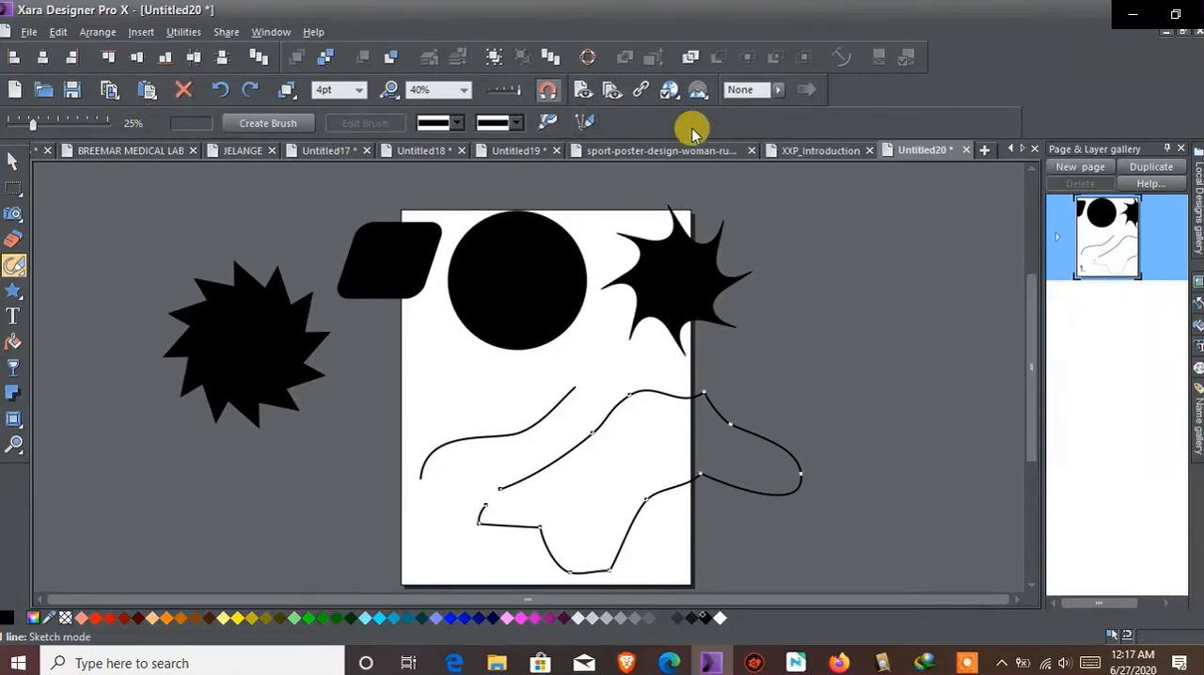
click(221, 94)
click(221, 94)
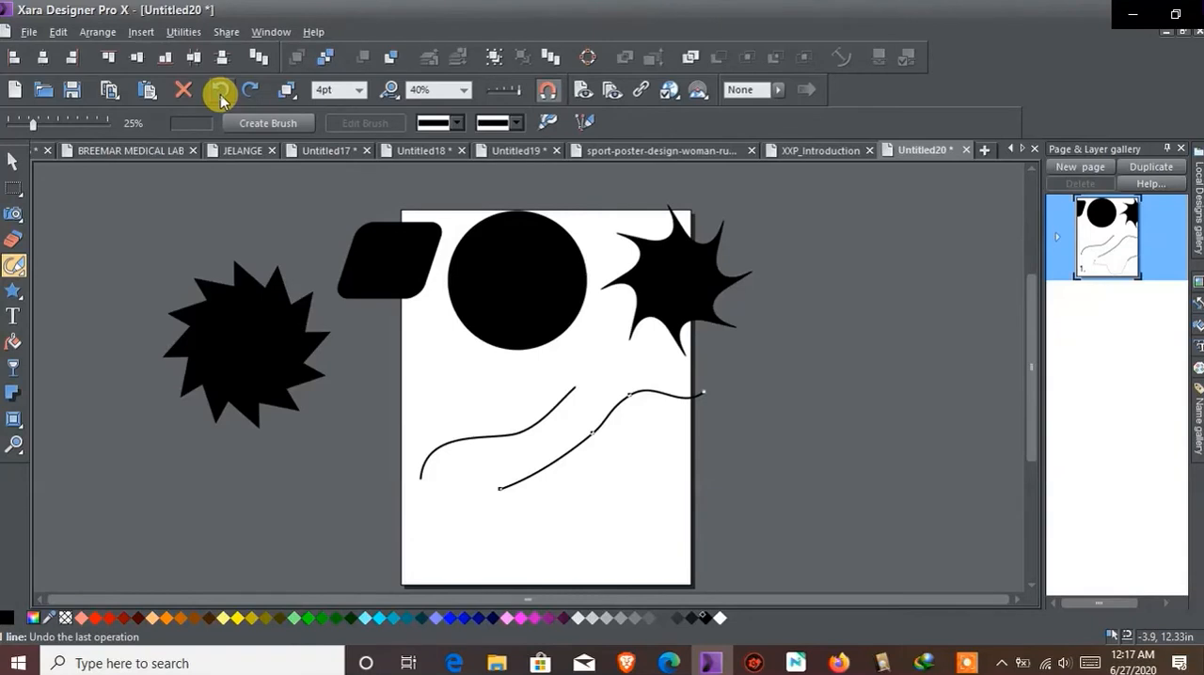
click(221, 94)
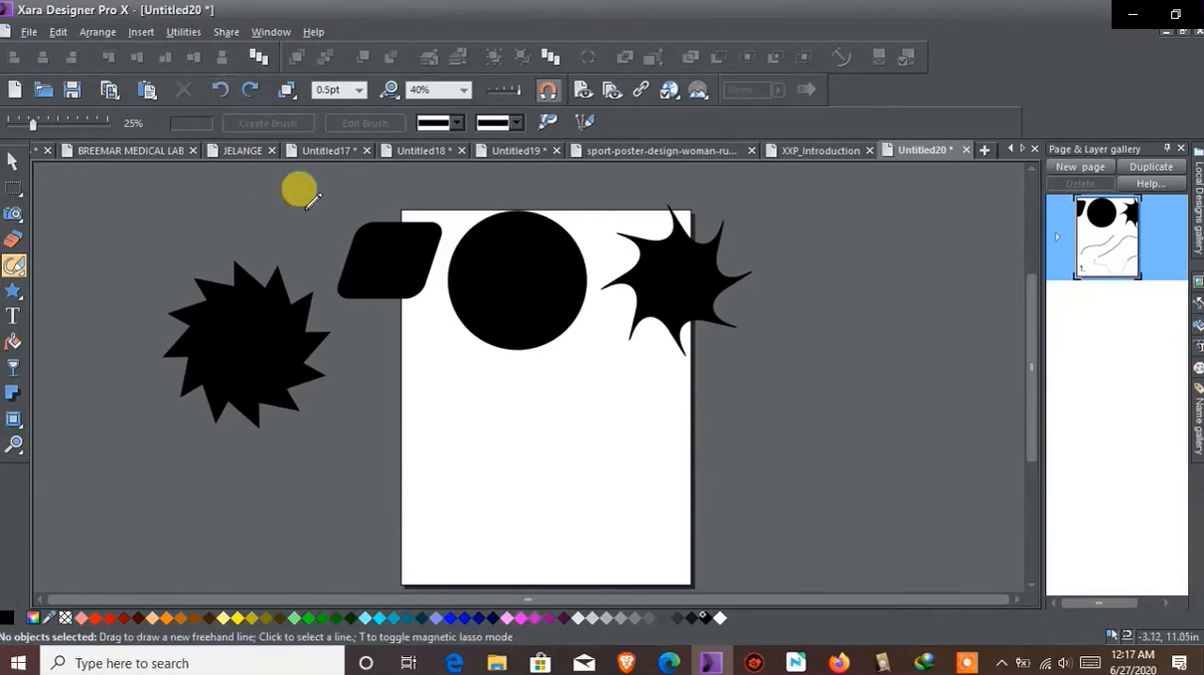
Examine the freehand tool's available brushes and stroke shapes
mouse_move(10, 270)
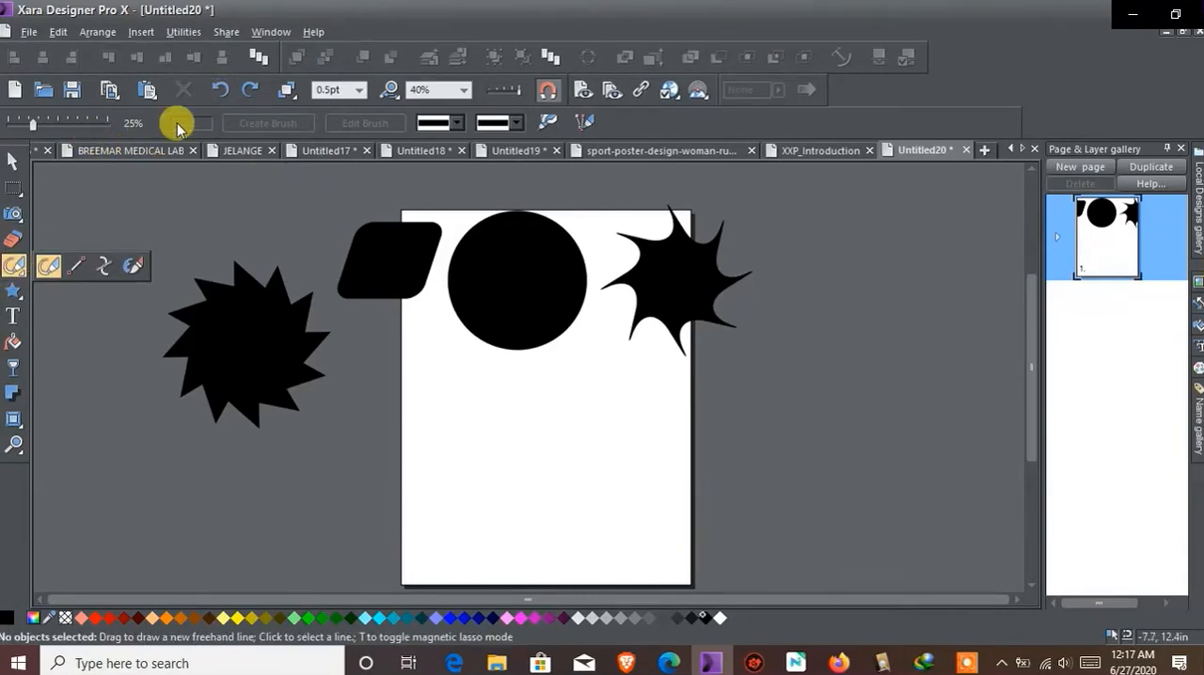
click(454, 125)
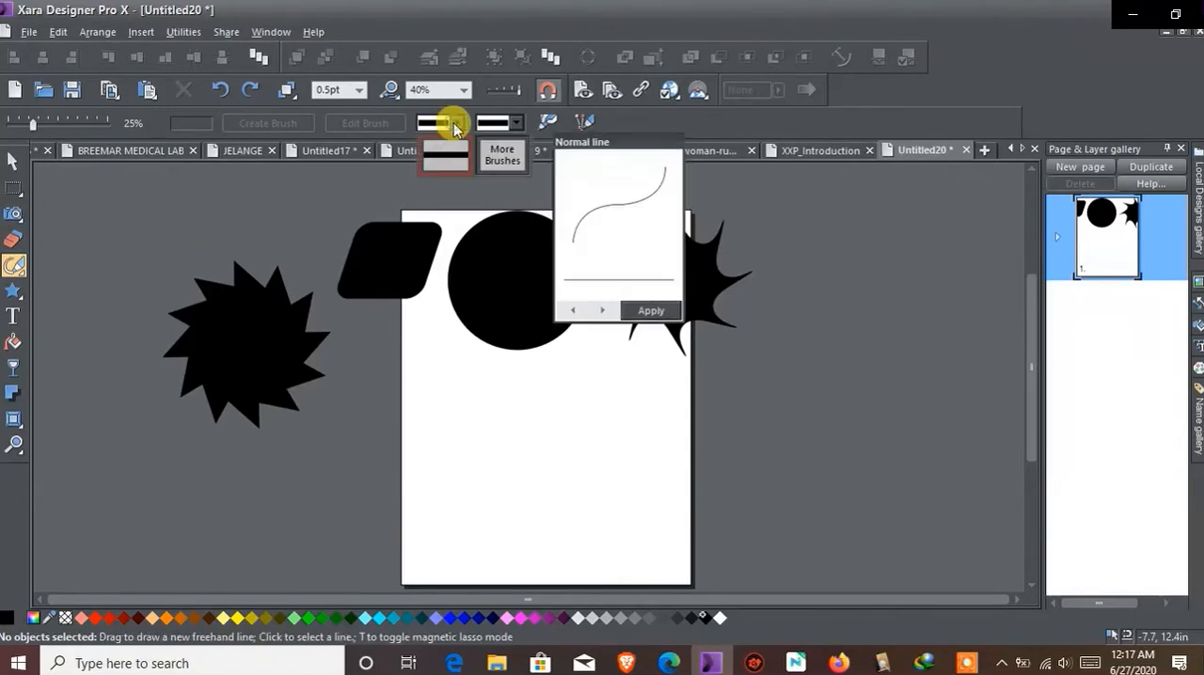
click(518, 123)
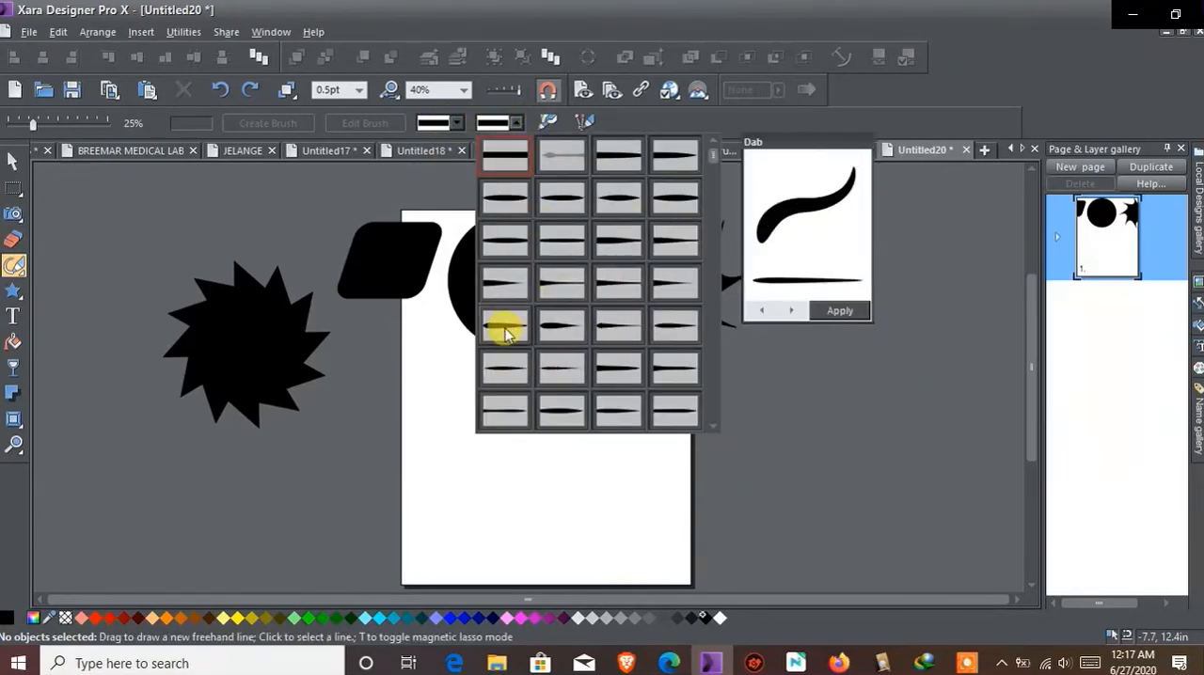
click(991, 59)
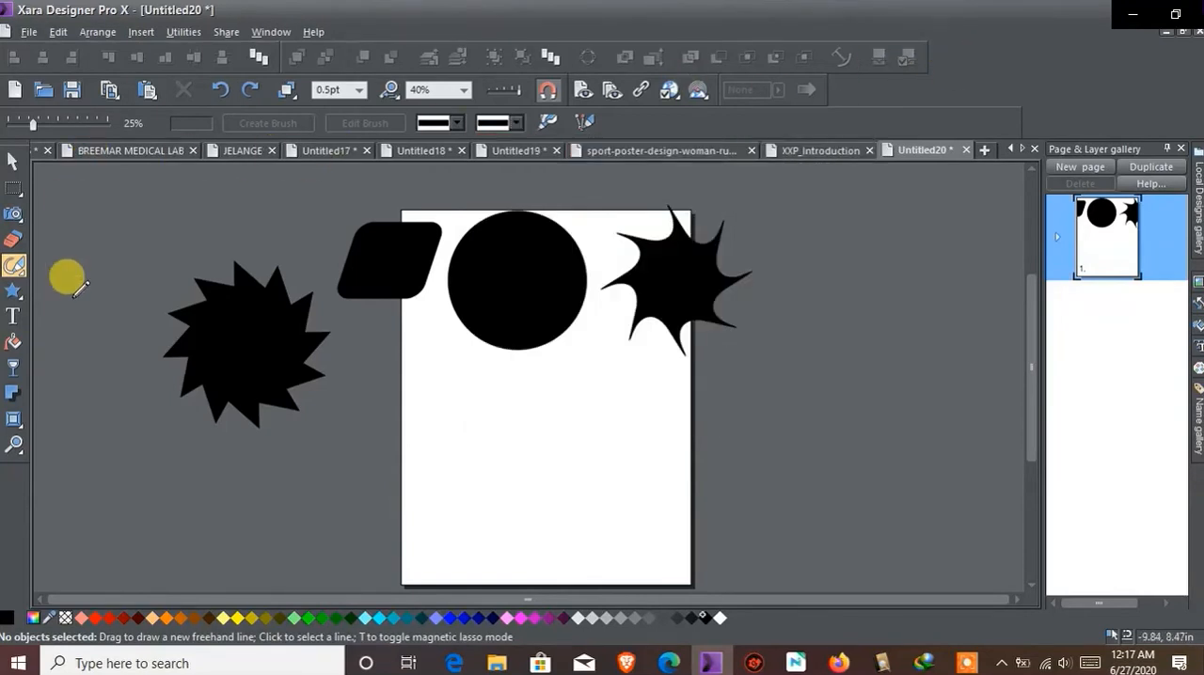
Draw a horizontal straight line across the page below the circle and set its line width to 8pt
mouse_move(15, 267)
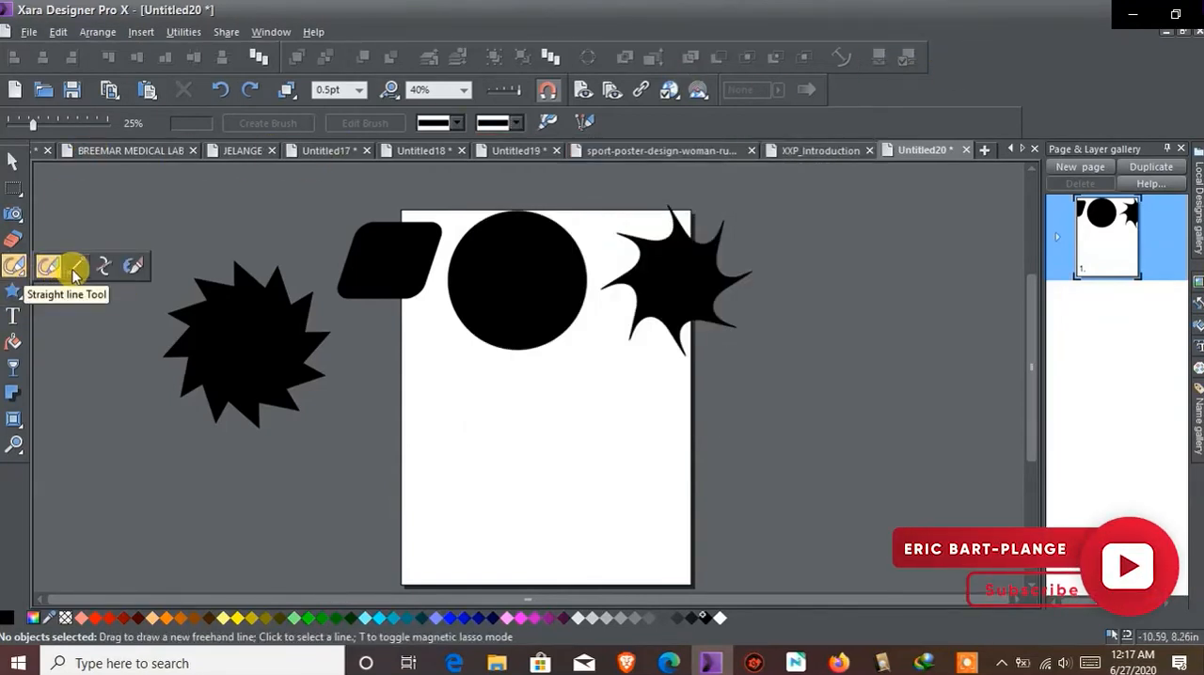
click(68, 265)
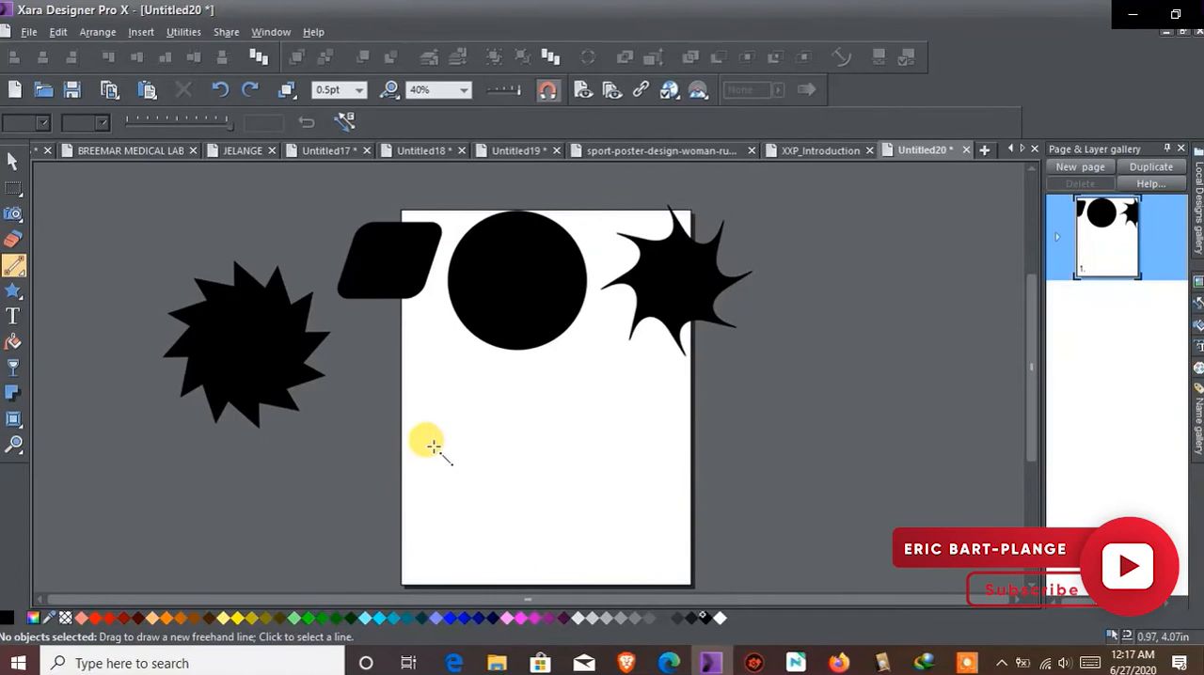
mouse_move(9, 272)
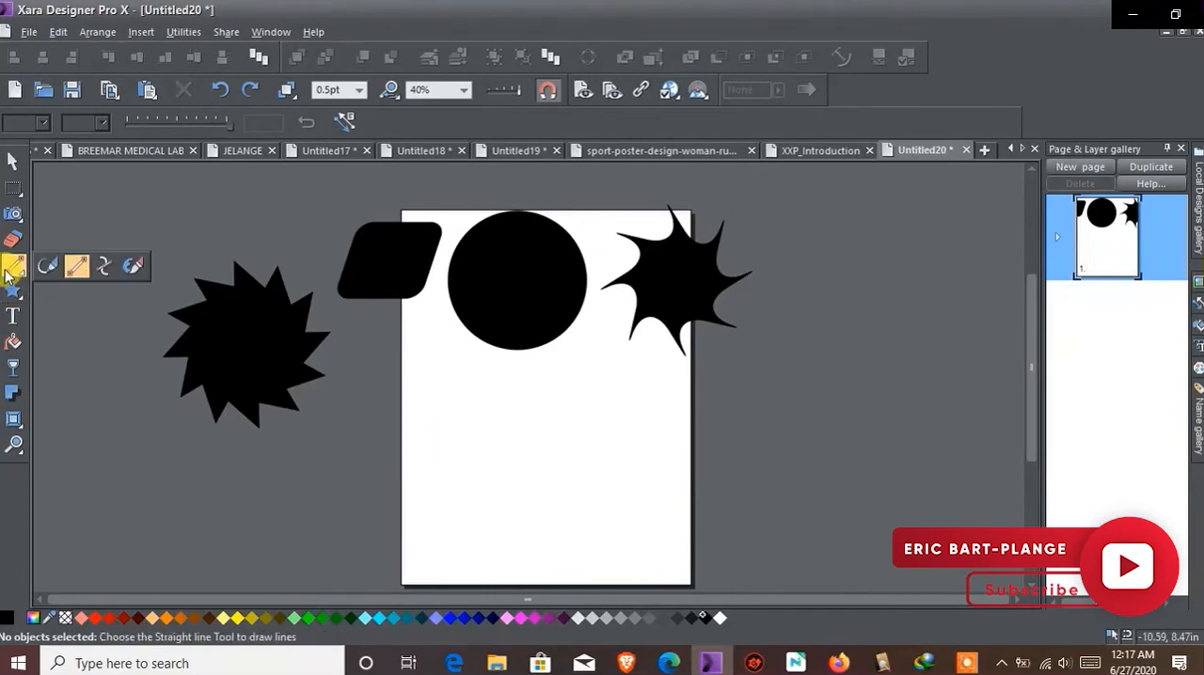
click(79, 271)
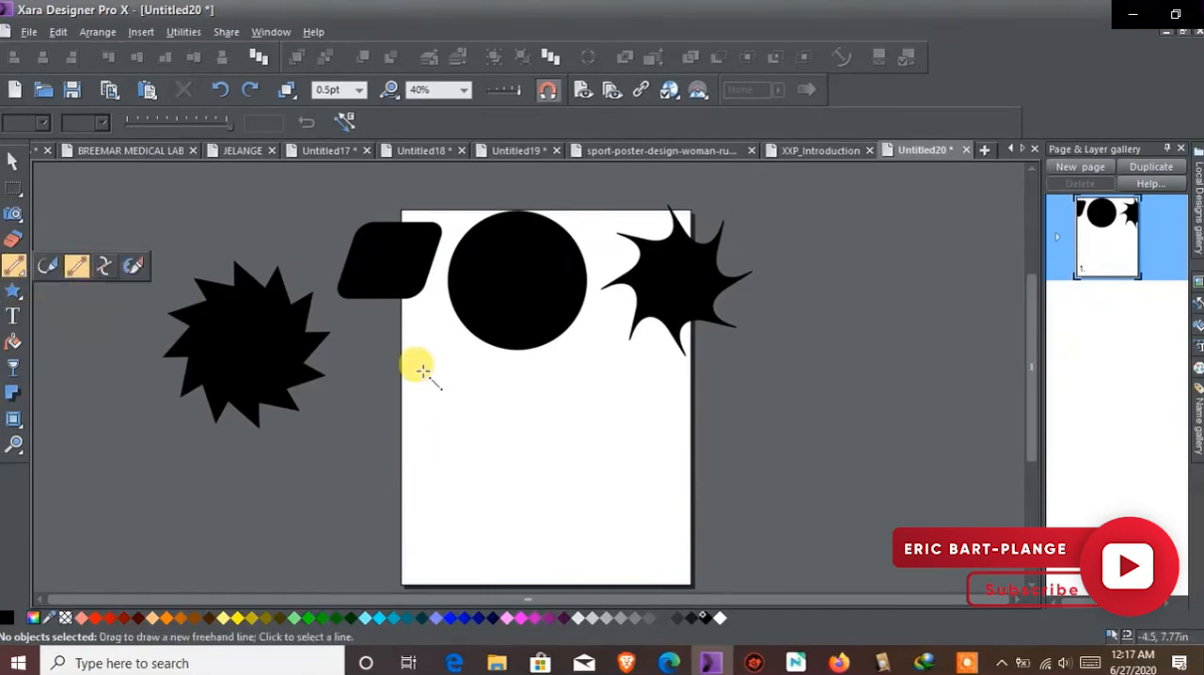
drag(414, 423, 640, 431)
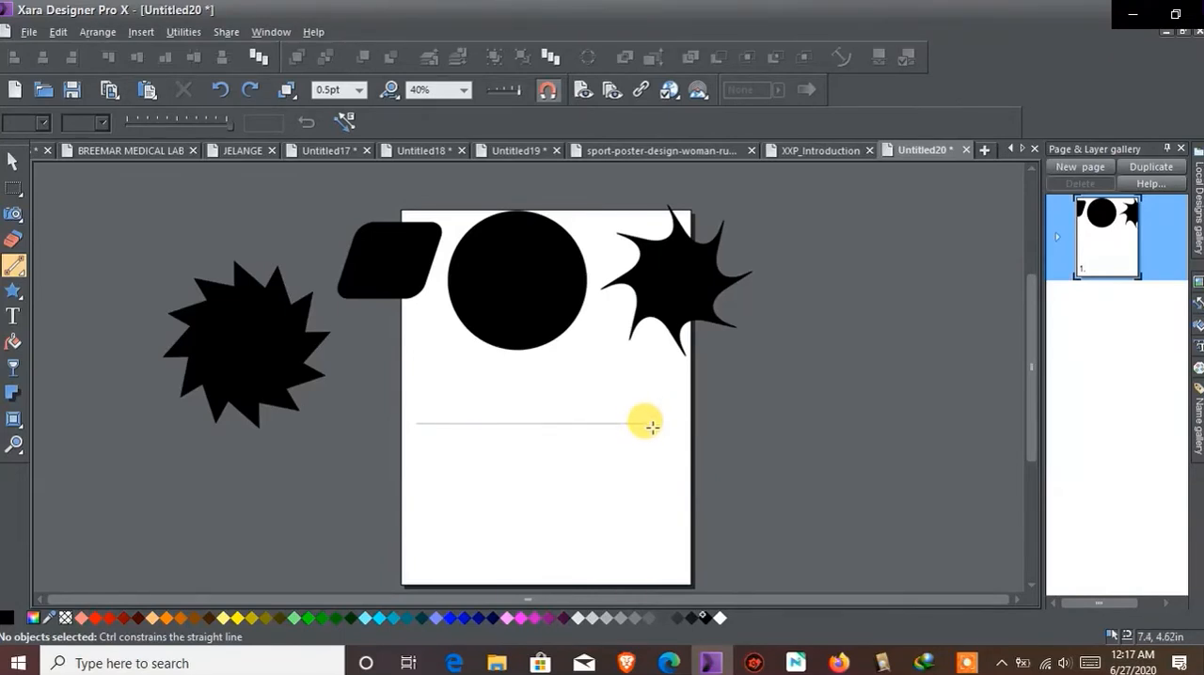
drag(652, 418, 653, 423)
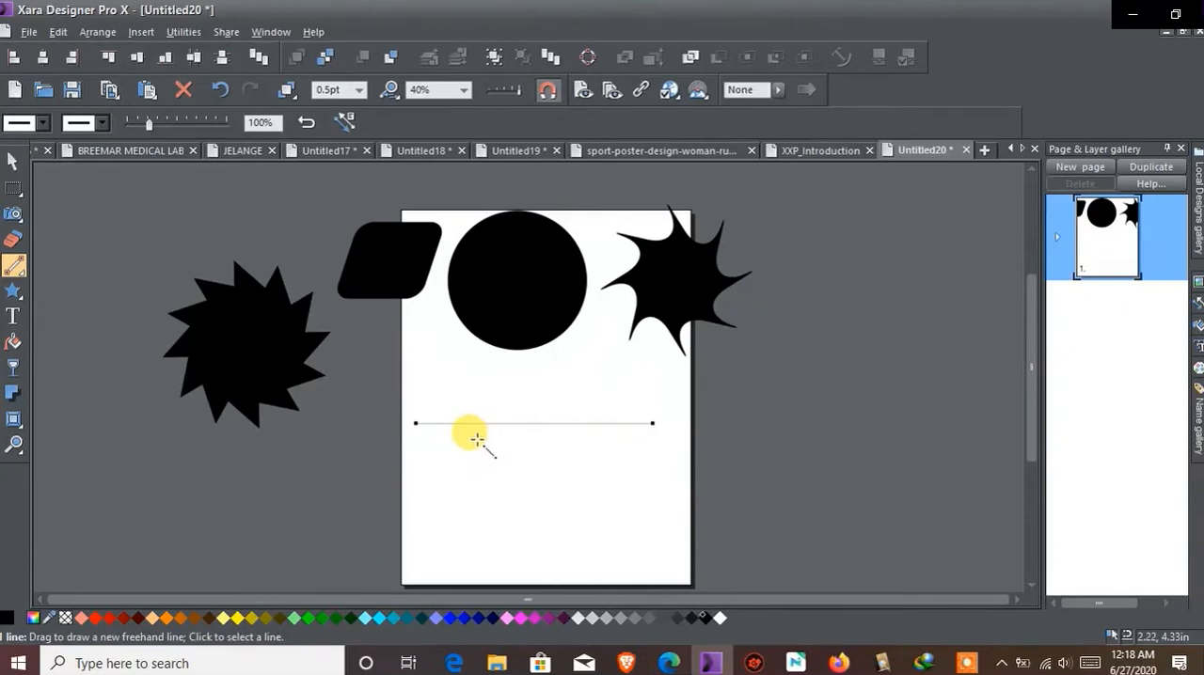
click(355, 89)
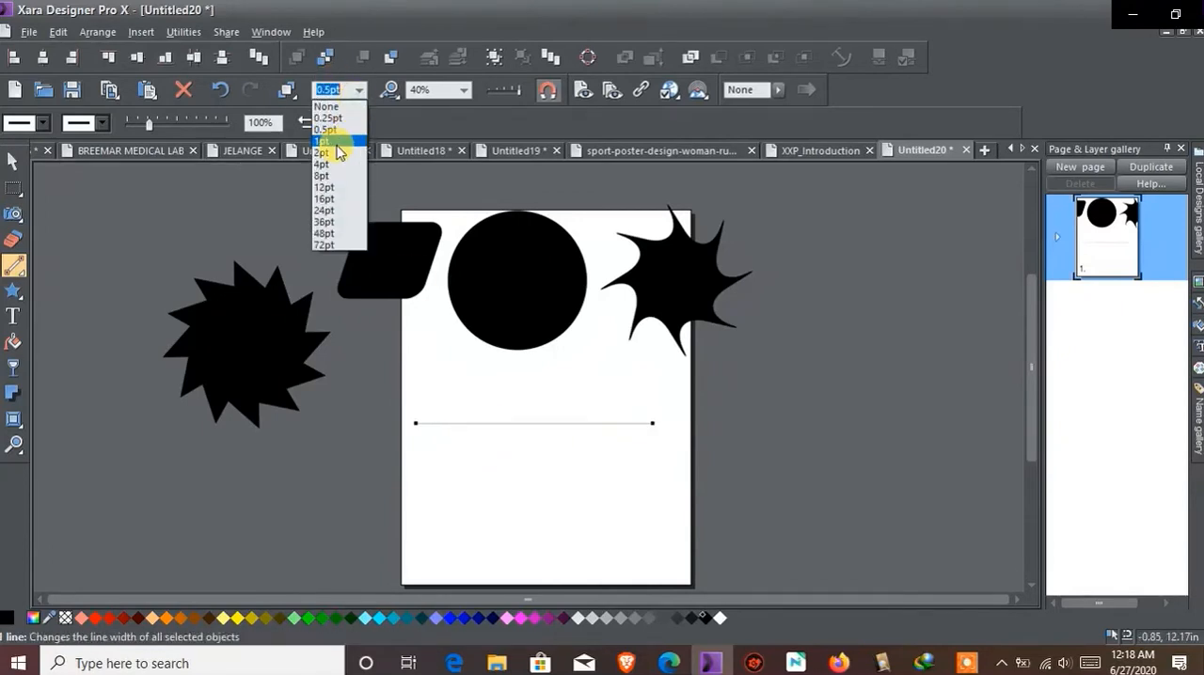
click(325, 175)
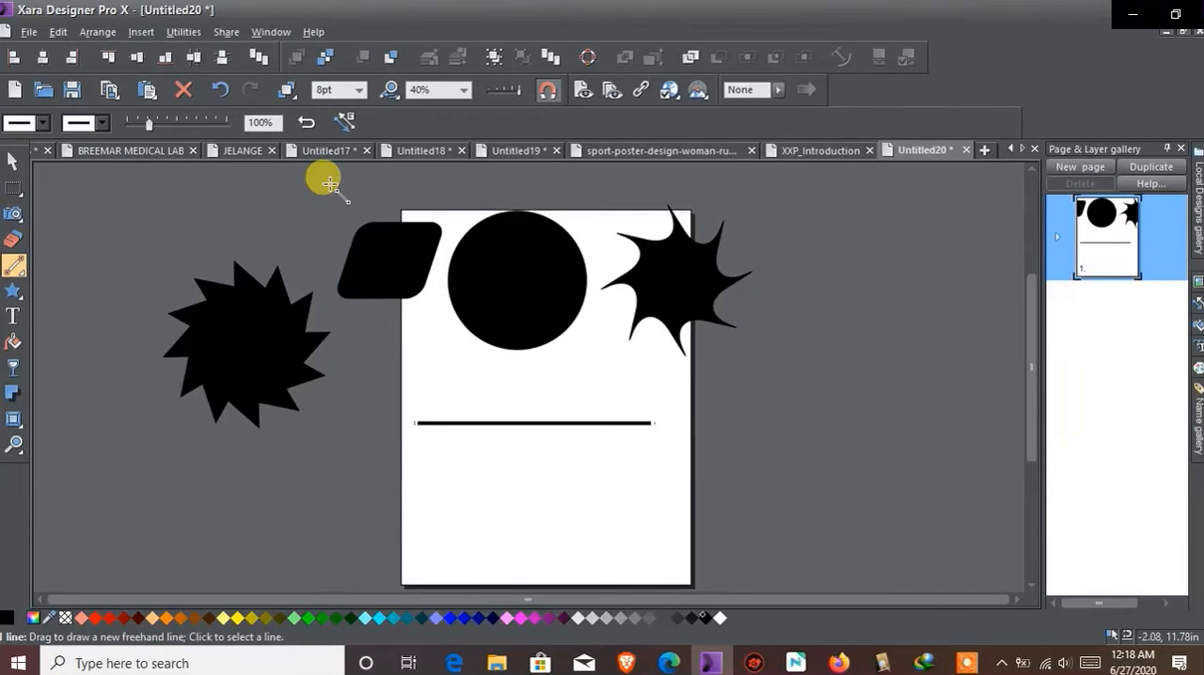
Draw a second, slightly shorter horizontal straight line just above the first one
click(12, 269)
drag(411, 393, 656, 392)
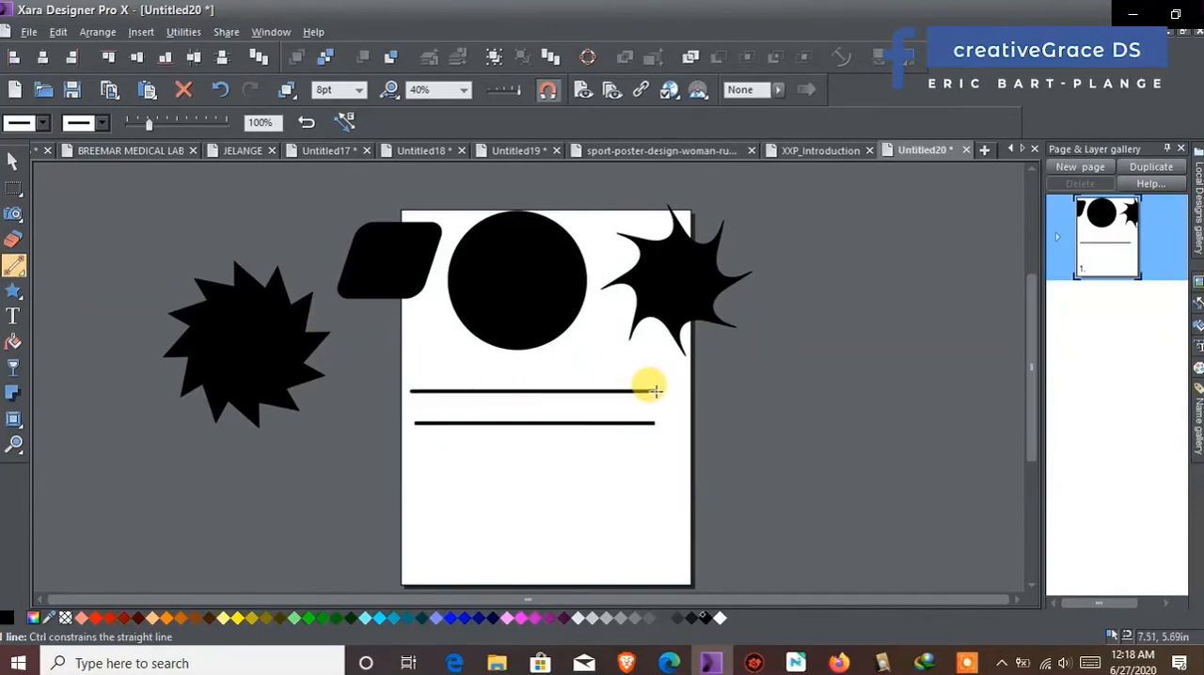
mouse_move(665, 387)
mouse_down()
mouse_move(533, 376)
mouse_move(722, 384)
mouse_move(618, 390)
mouse_up()
Draw a vertical straight line outside the page's right edge and move it slightly up and outward
drag(781, 555, 781, 319)
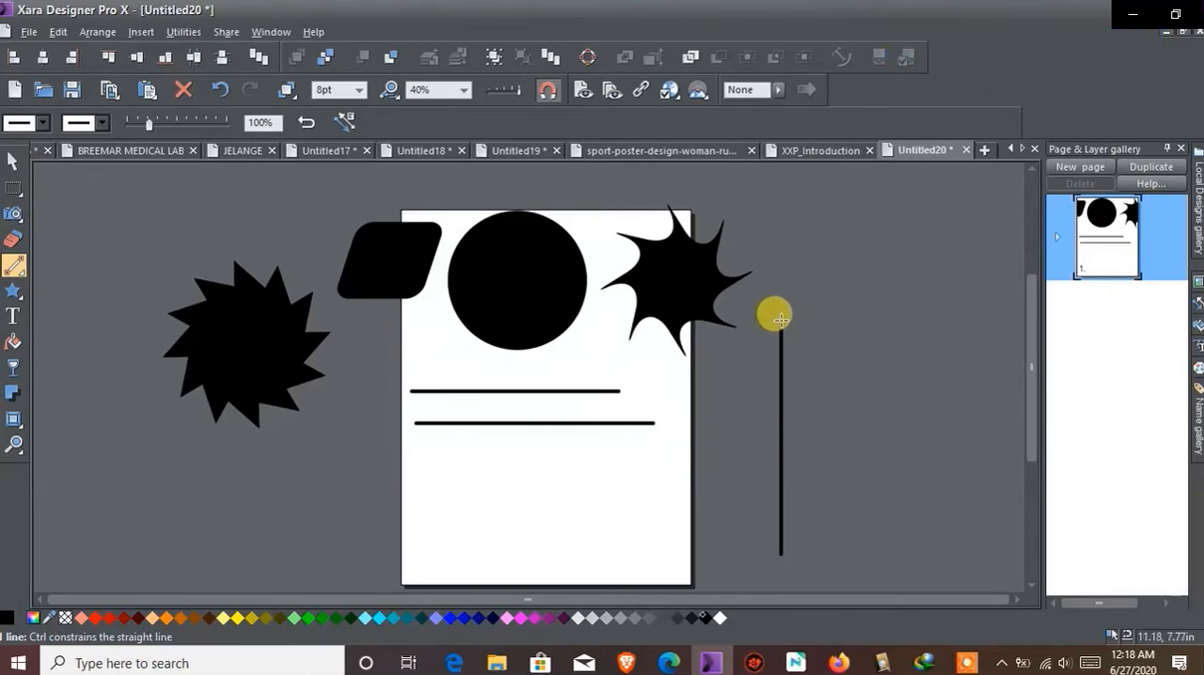
drag(781, 334, 780, 318)
scroll(649, 409, down, 1)
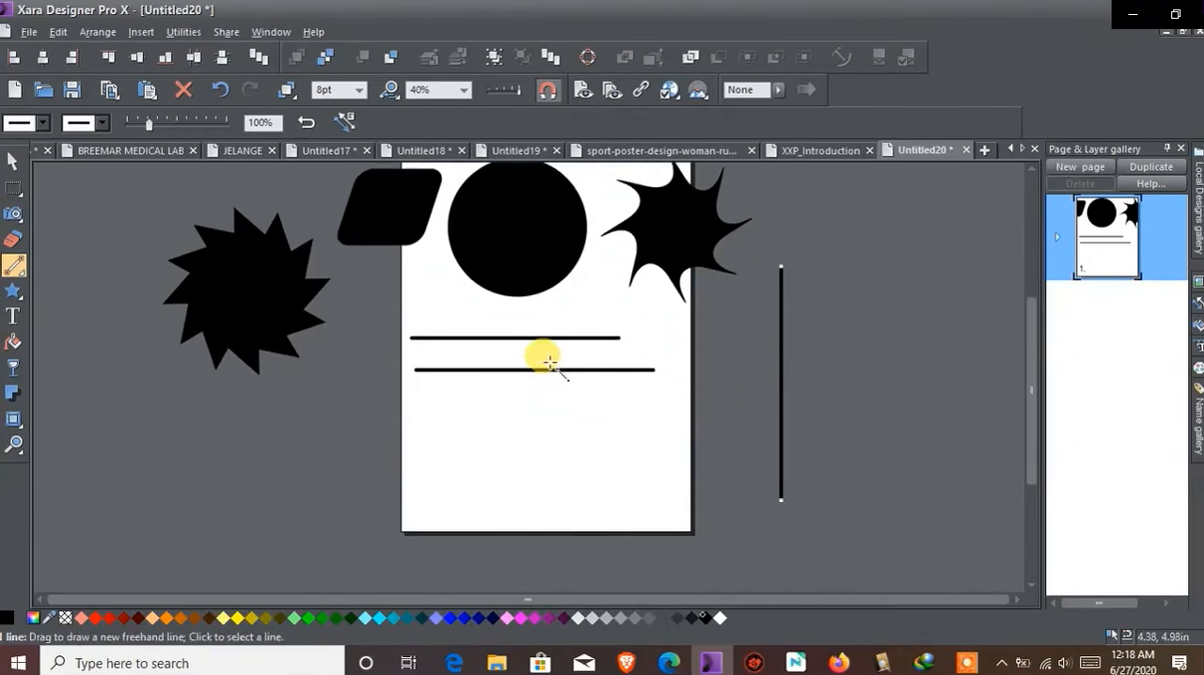
drag(774, 269, 790, 237)
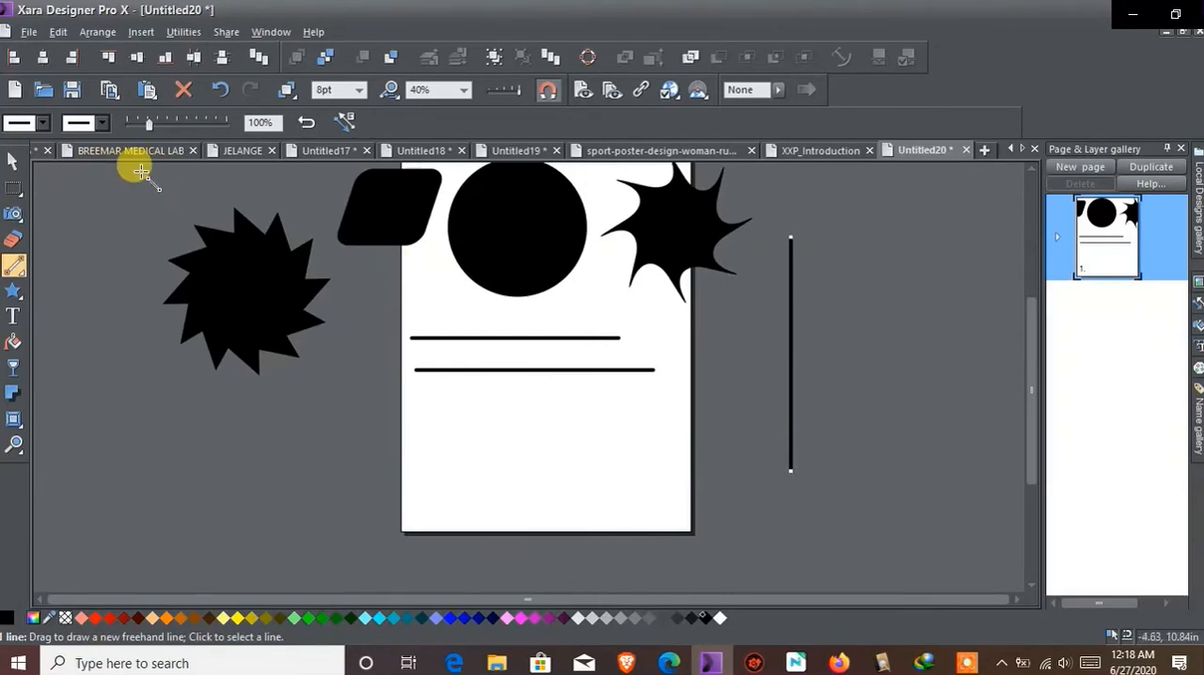
Examine the start and end arrowhead styles available for the Straight line Tool
mouse_move(15, 276)
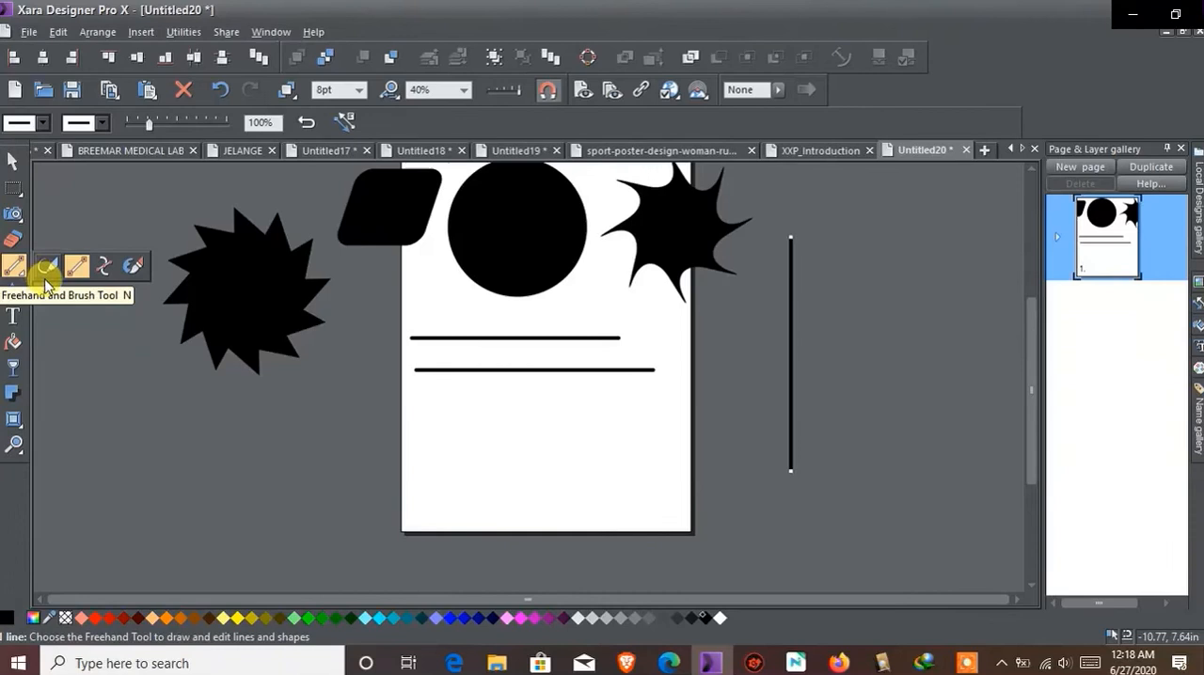
click(105, 272)
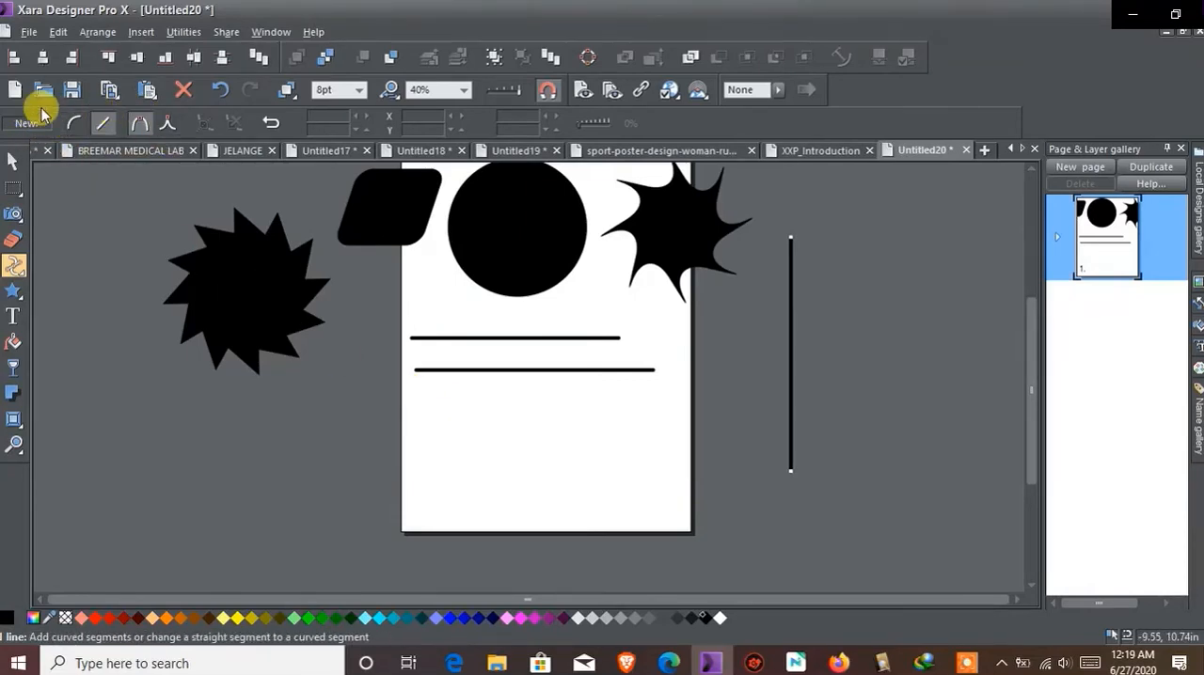
click(71, 271)
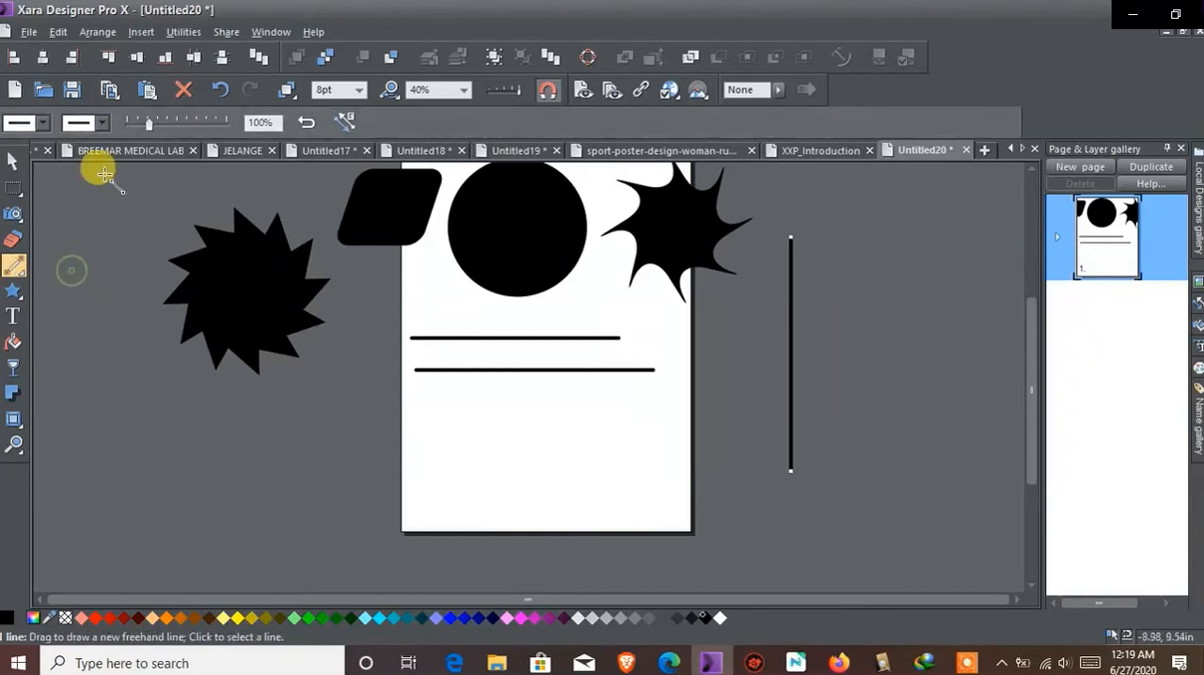
click(42, 122)
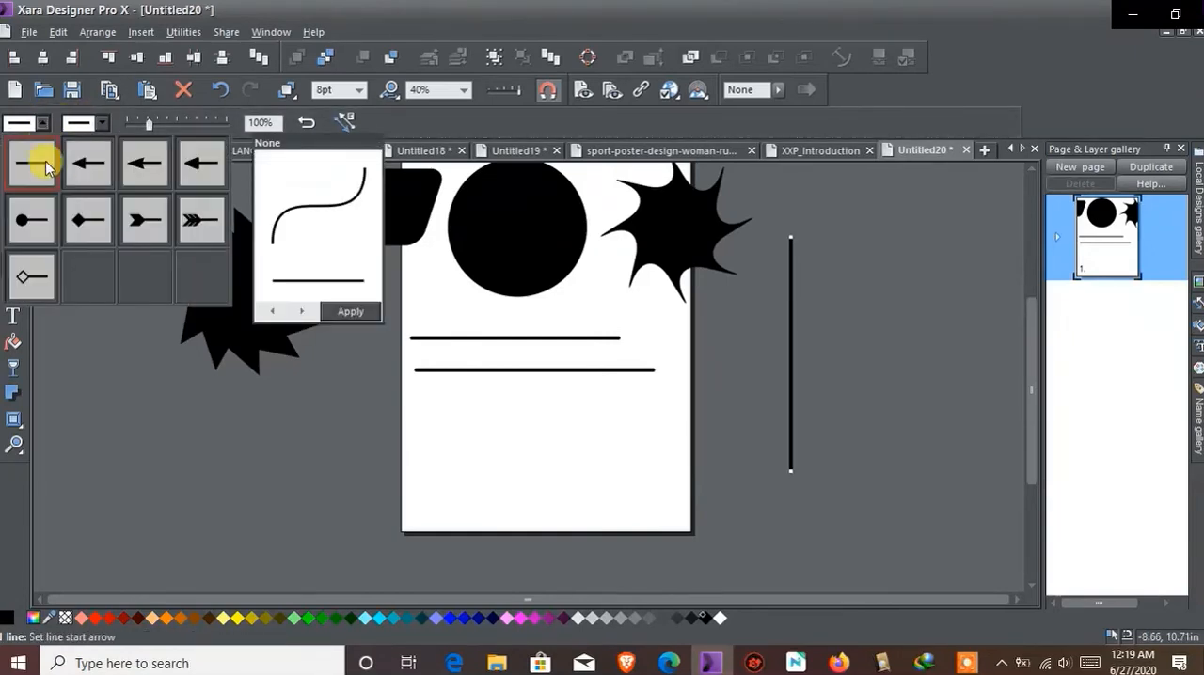
click(99, 128)
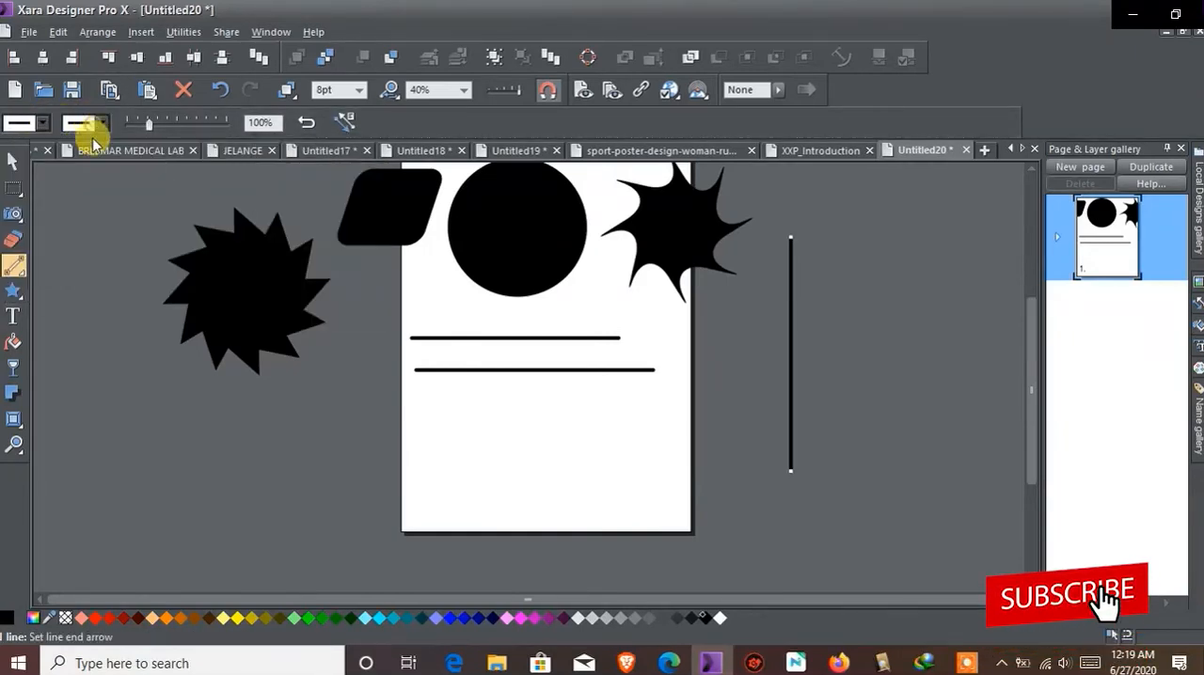
click(100, 128)
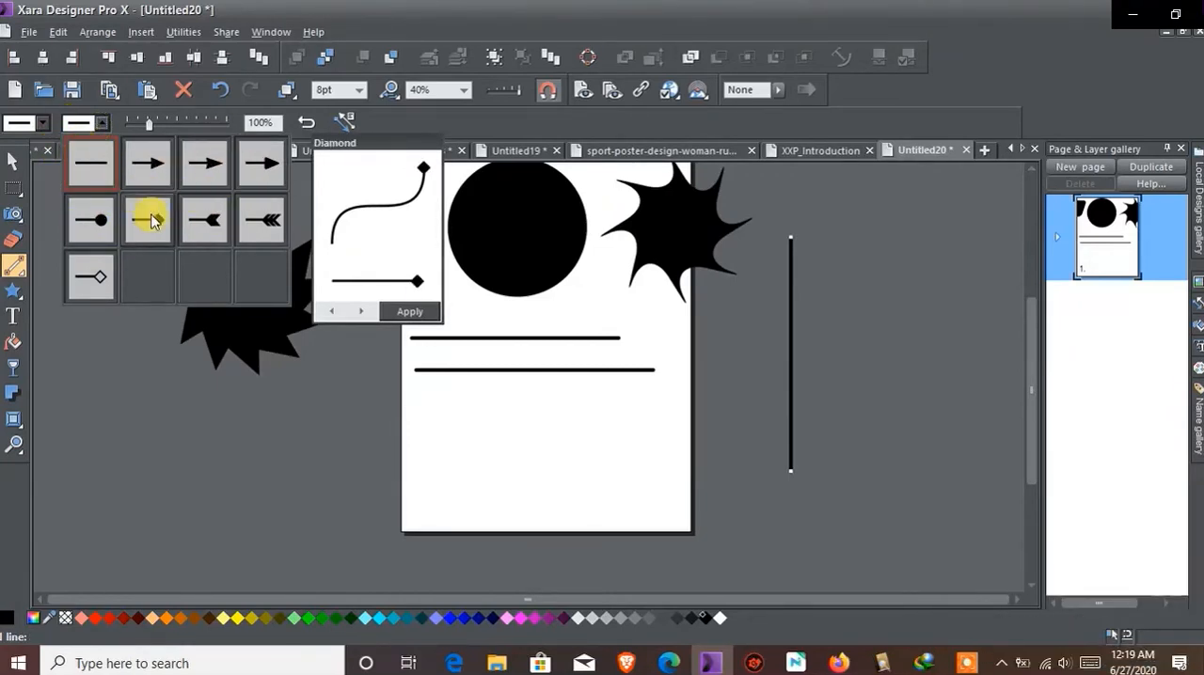
Draw a closed eight-point polygon of straight segments below the two horizontal lines with the Shape Tool
click(19, 270)
click(102, 270)
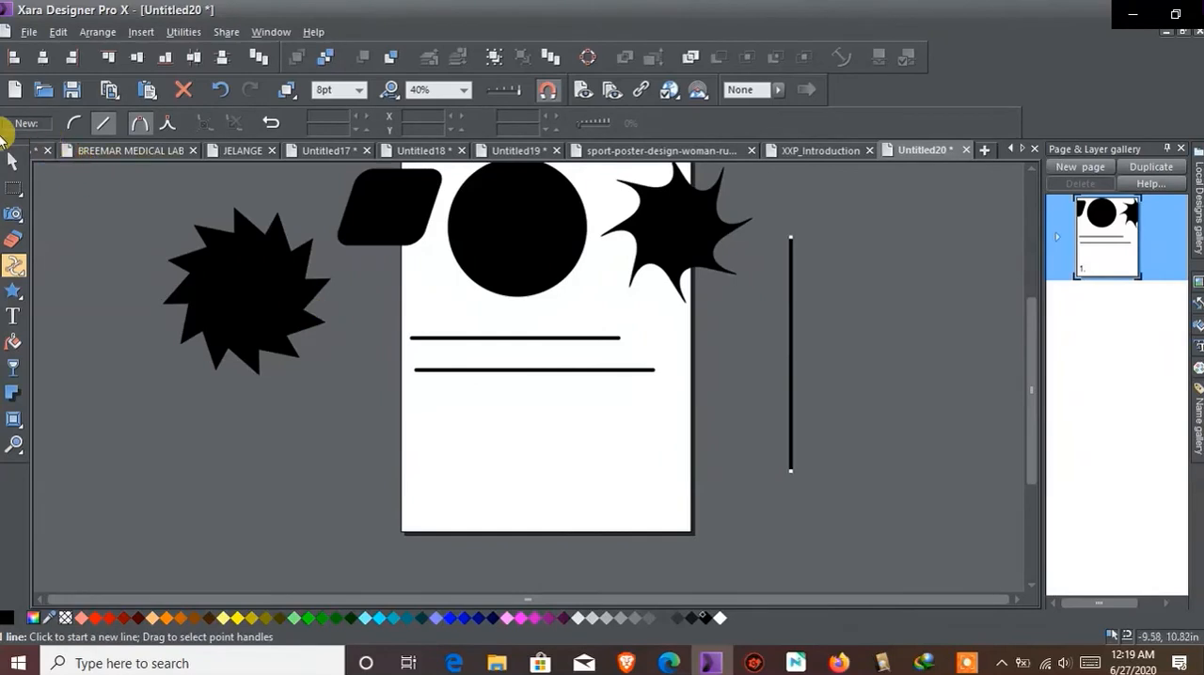
click(107, 123)
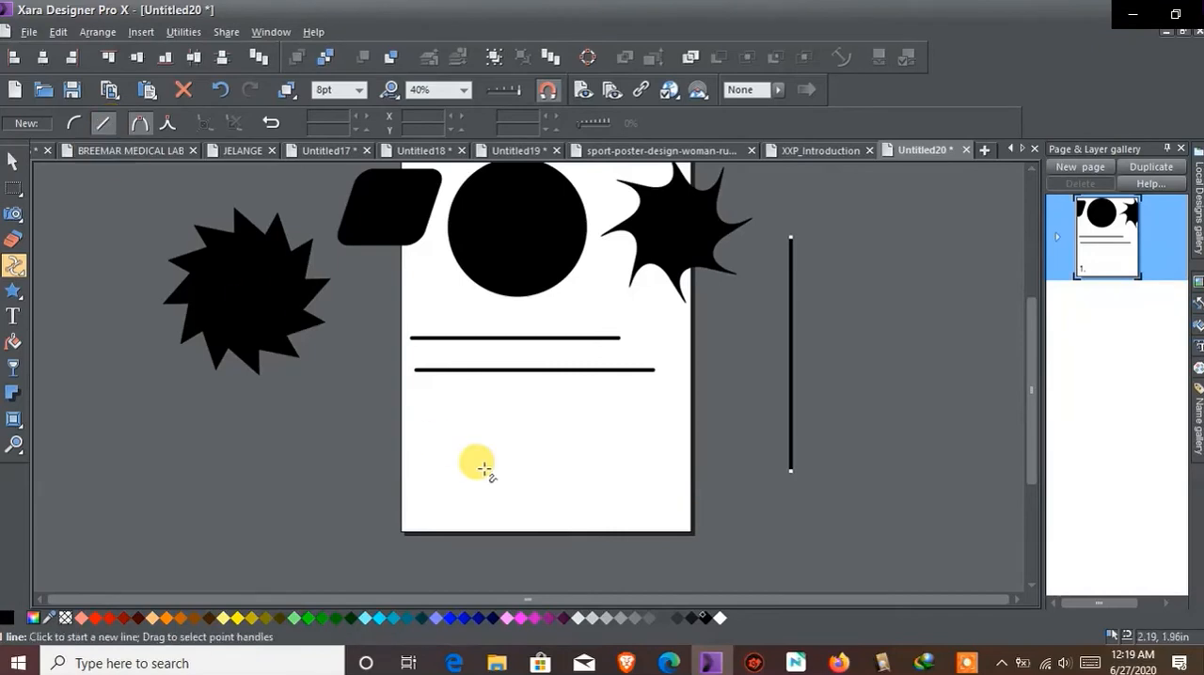
click(414, 439)
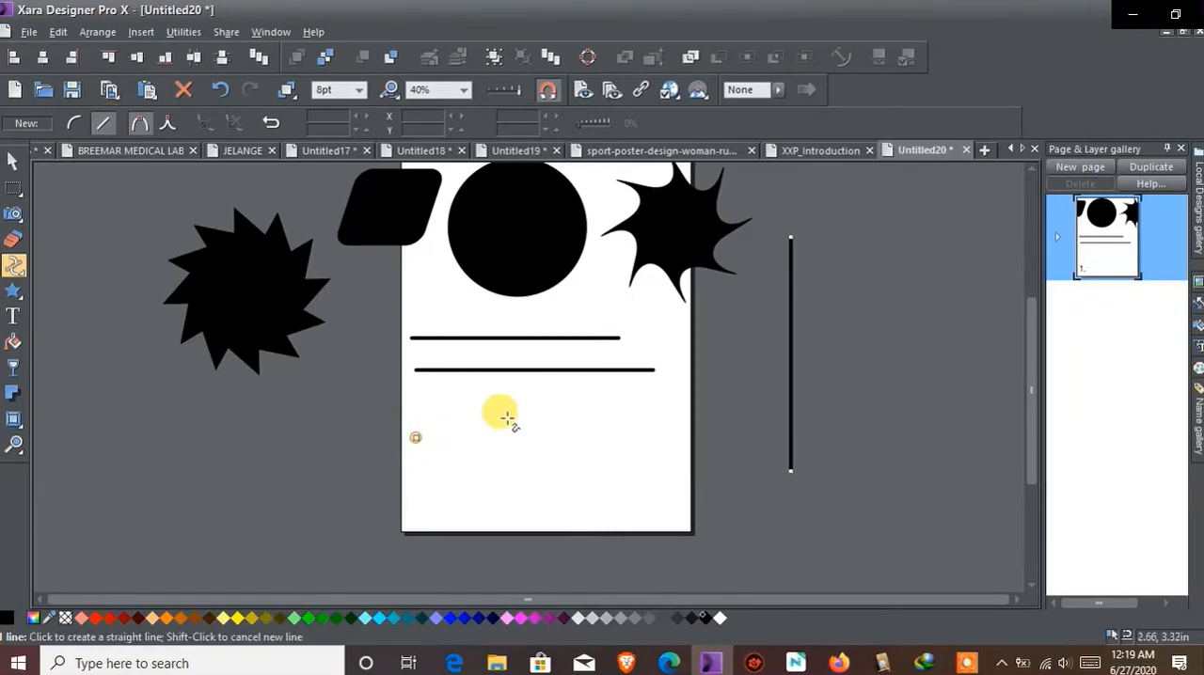
click(223, 92)
click(419, 414)
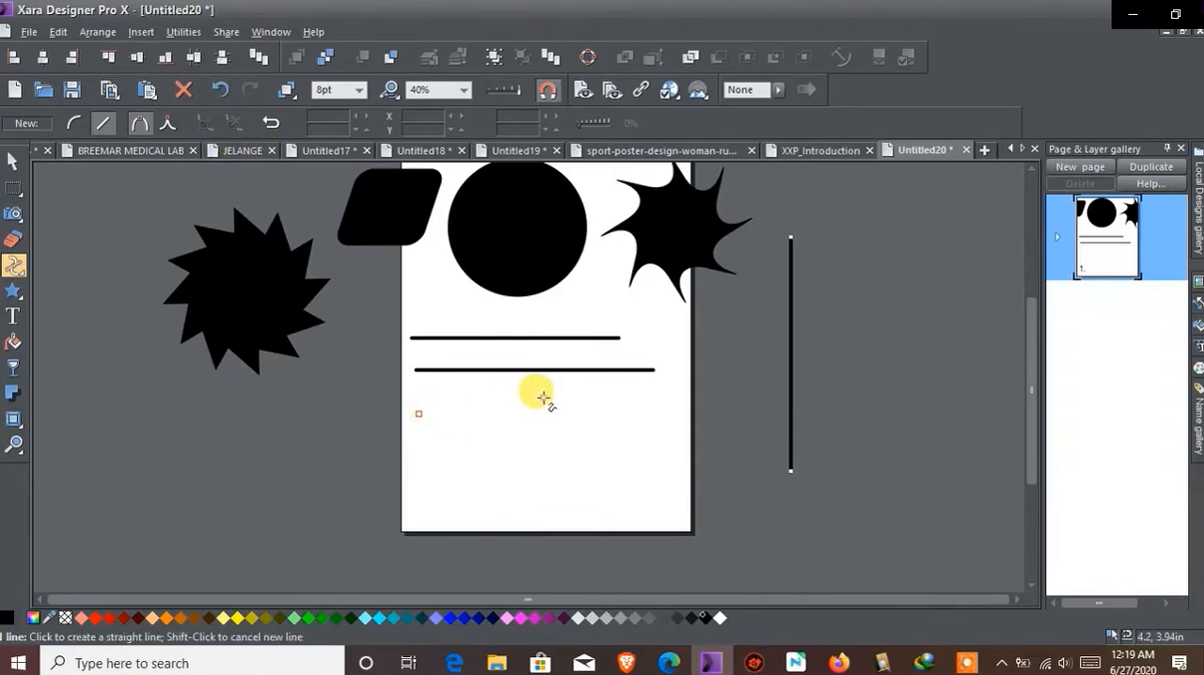
click(543, 399)
click(611, 446)
click(611, 498)
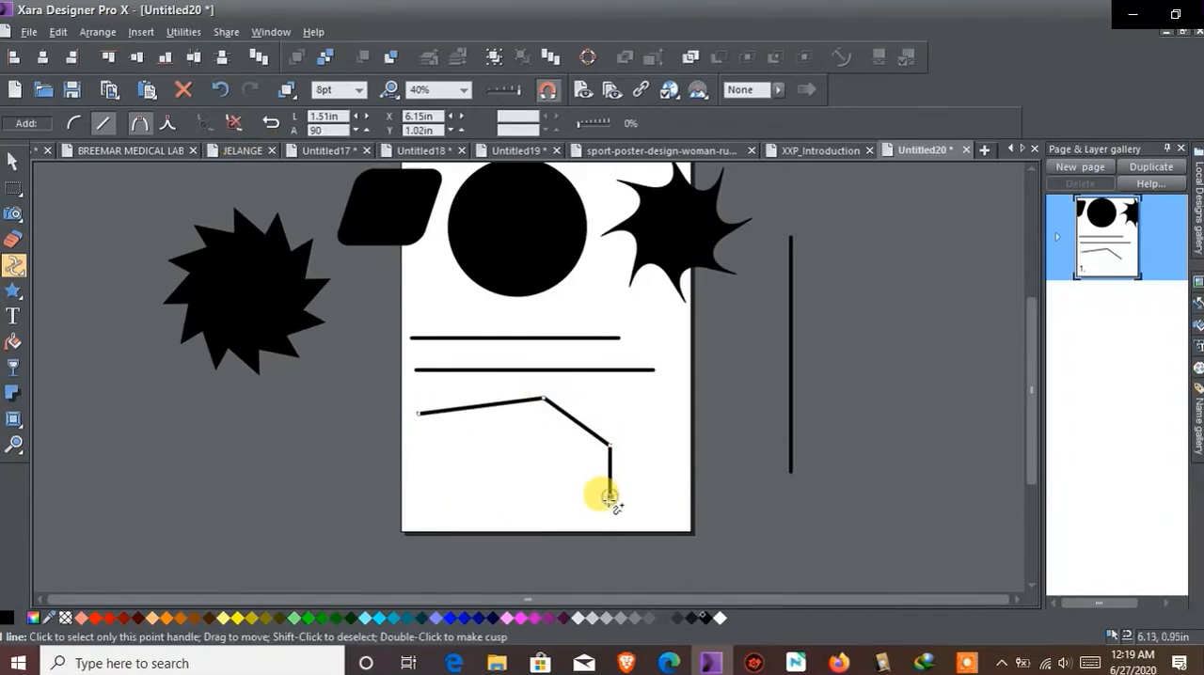
click(561, 516)
click(477, 516)
click(438, 462)
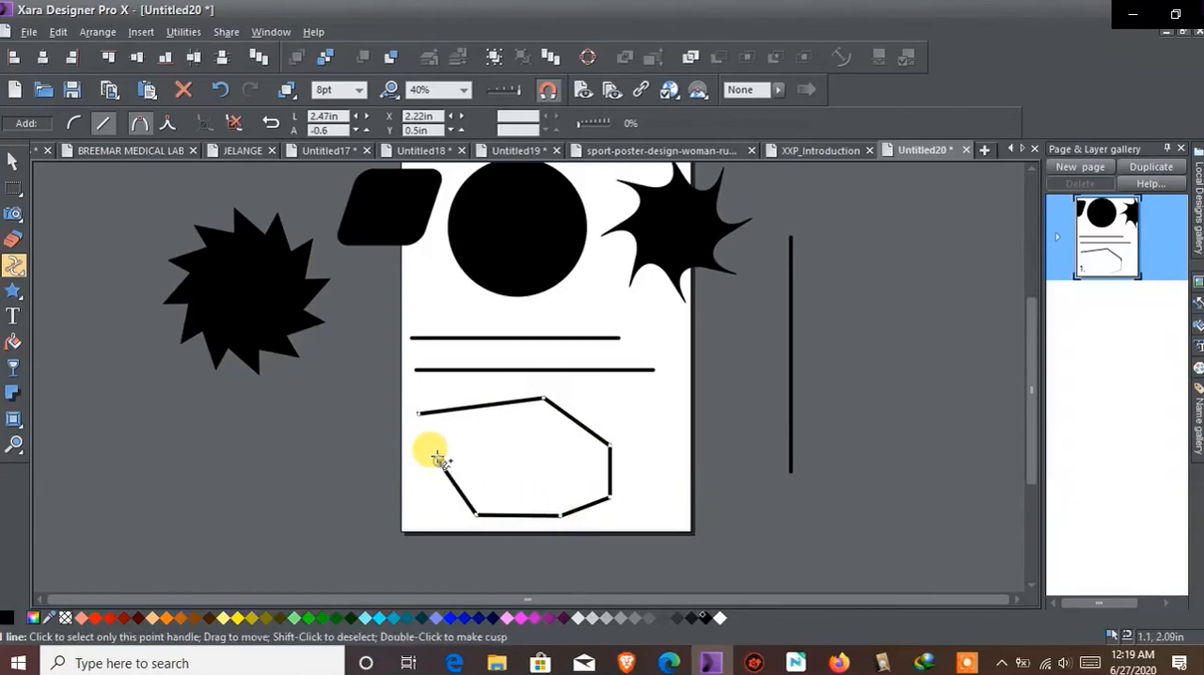
click(419, 414)
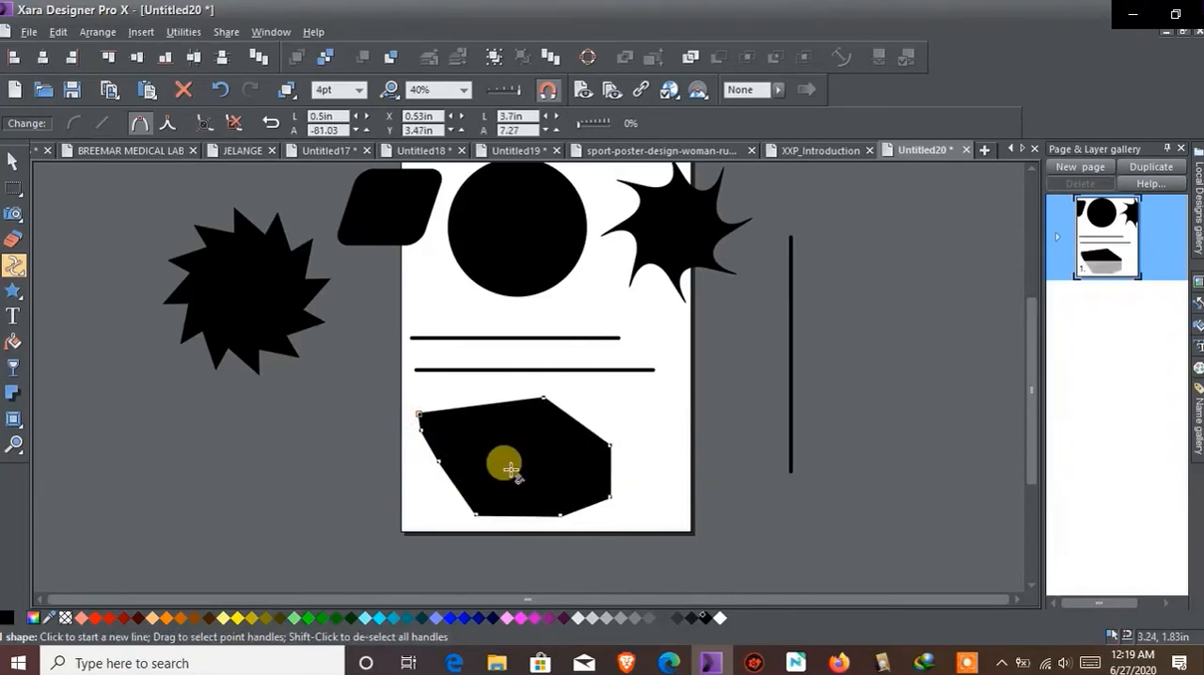
Undo the closing of the polygon and close it again exactly at its starting point
click(221, 92)
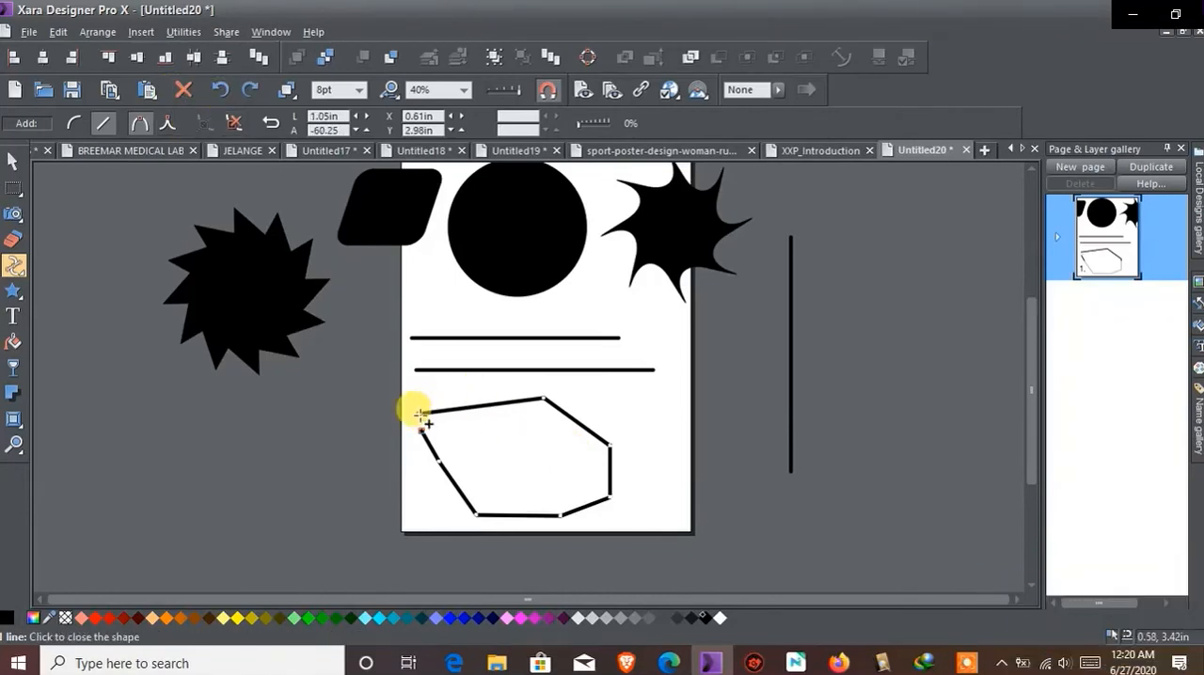
scroll(417, 412, up, 4)
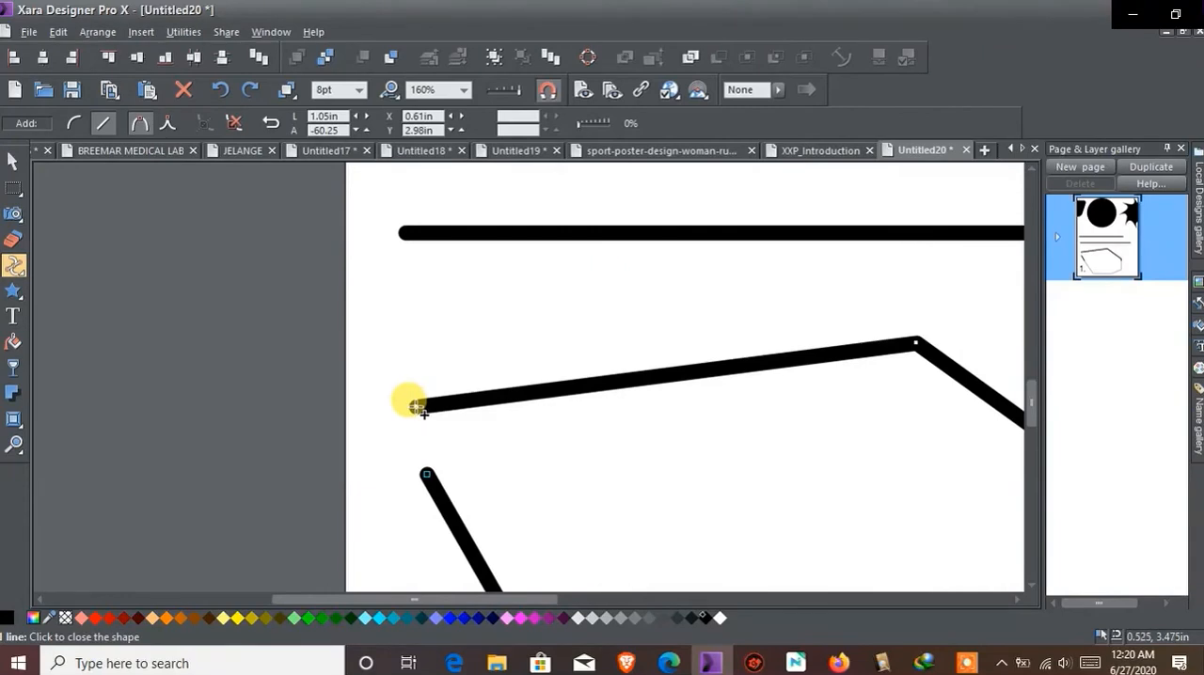
click(417, 407)
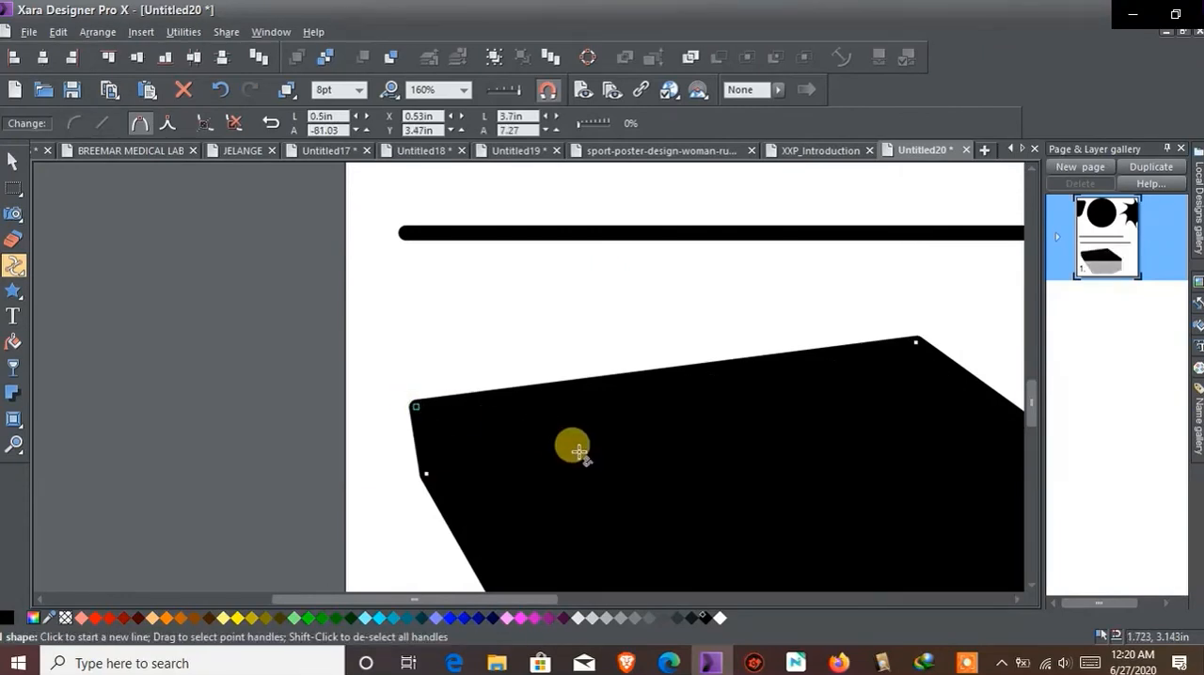
scroll(579, 453, down, 5)
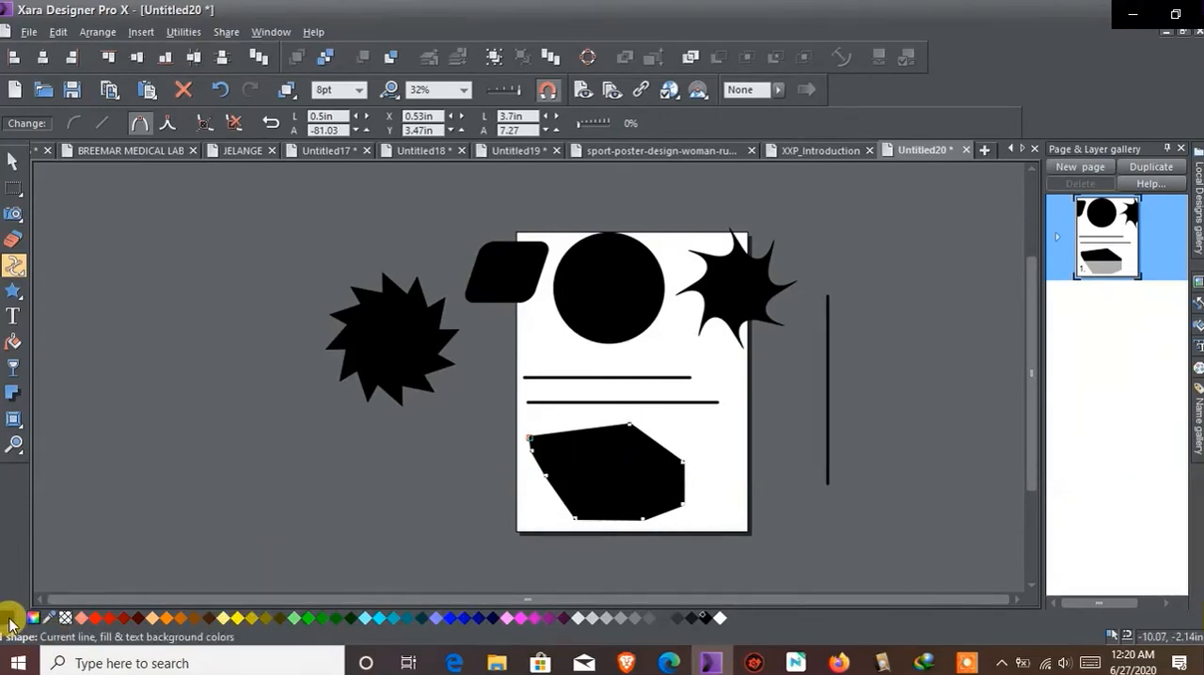
Fill the polygon with light blue and clear its line color
click(381, 618)
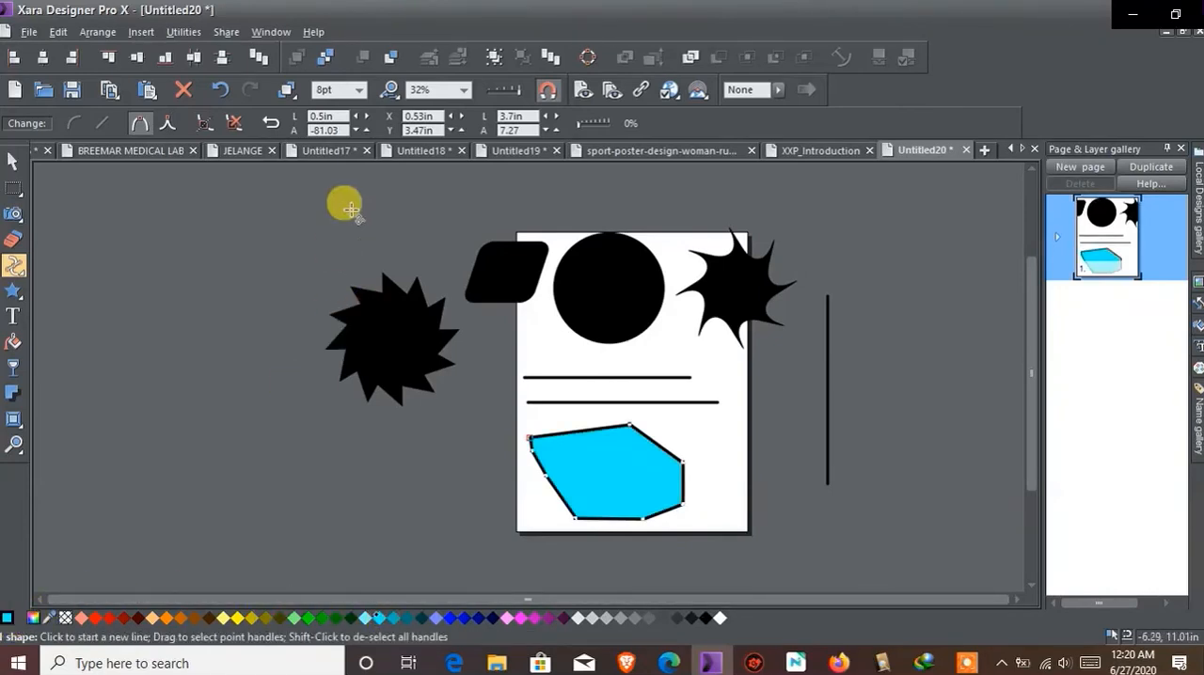
right_click(381, 625)
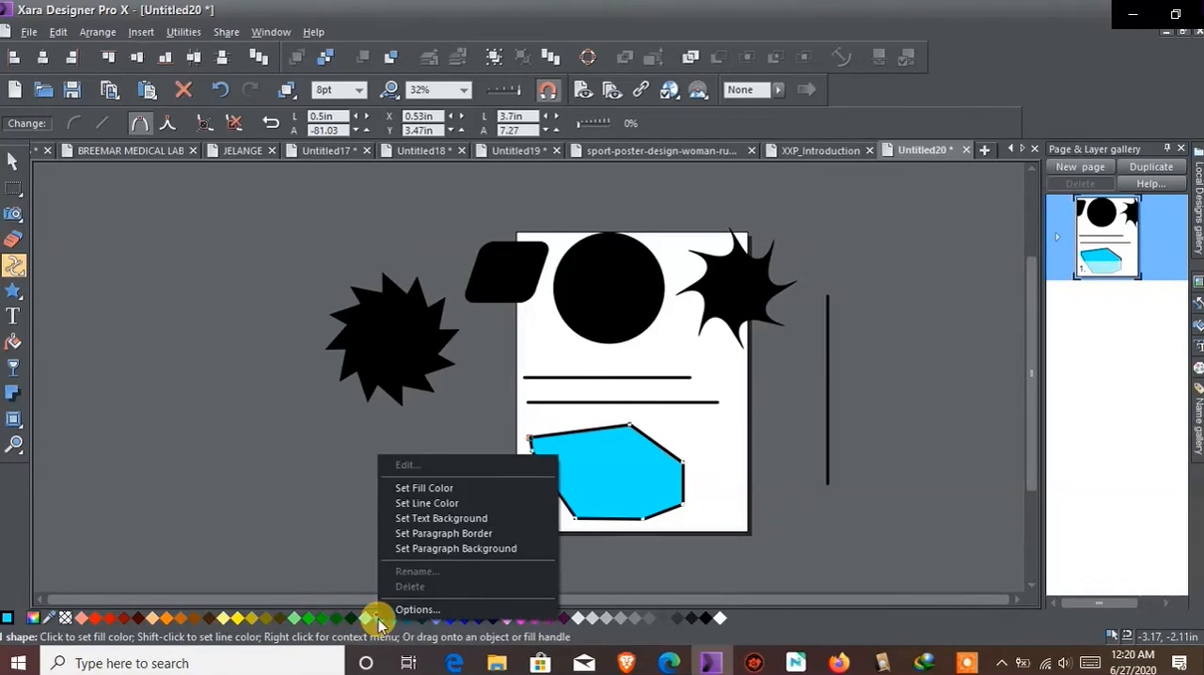
right_click(68, 621)
right_click(68, 621)
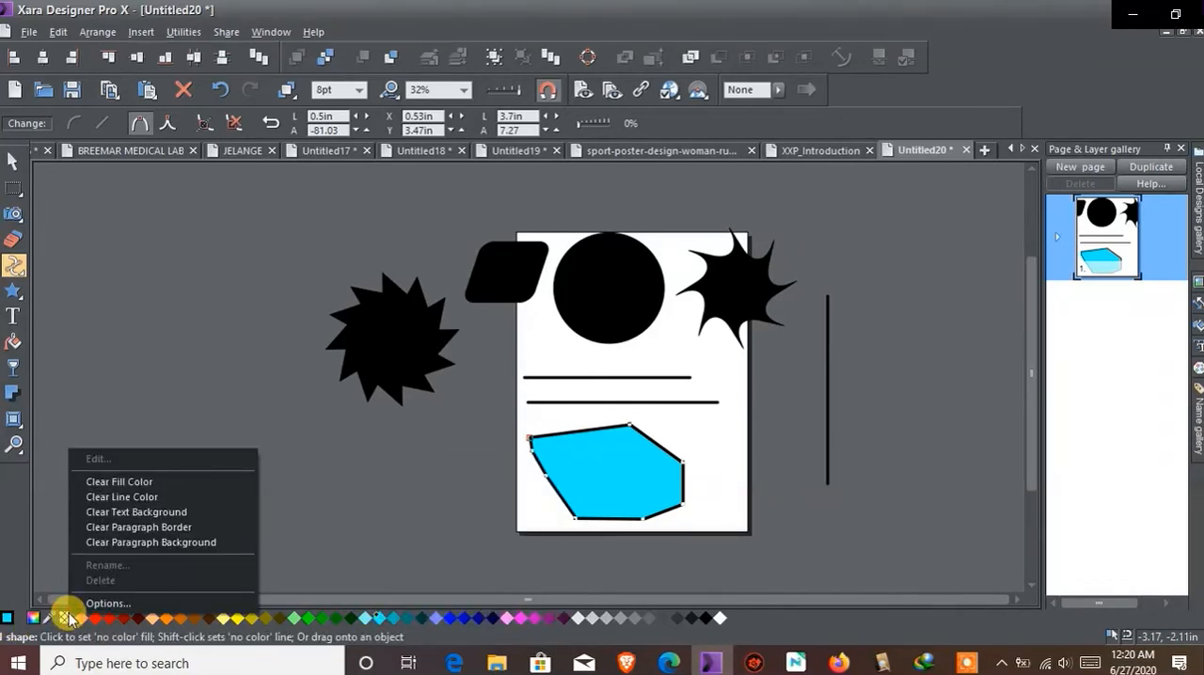
click(126, 497)
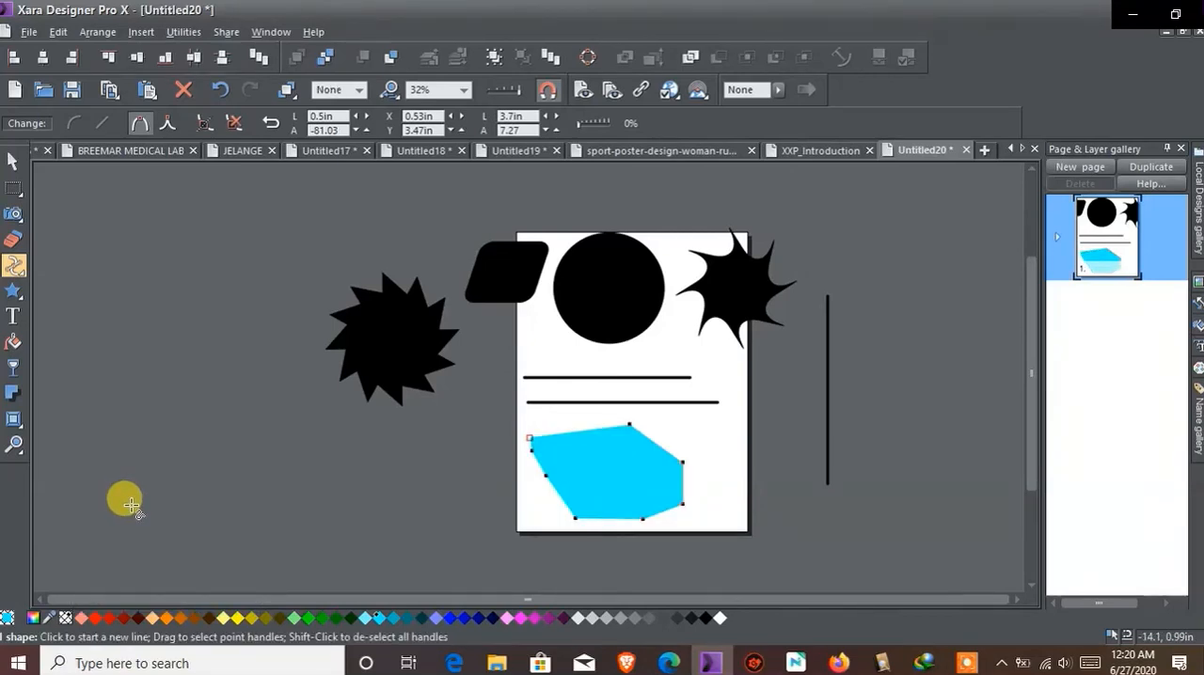
Undo the line color clearing and remove the polygon's outline by setting its line width to None
click(222, 90)
click(359, 89)
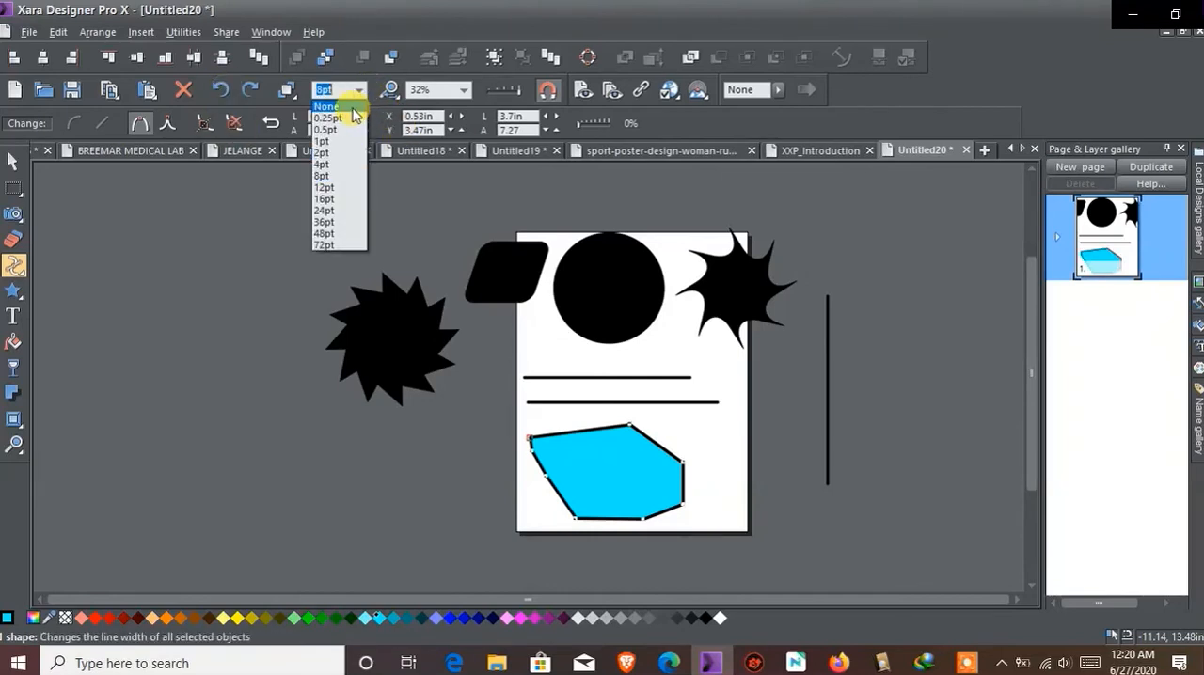
click(351, 107)
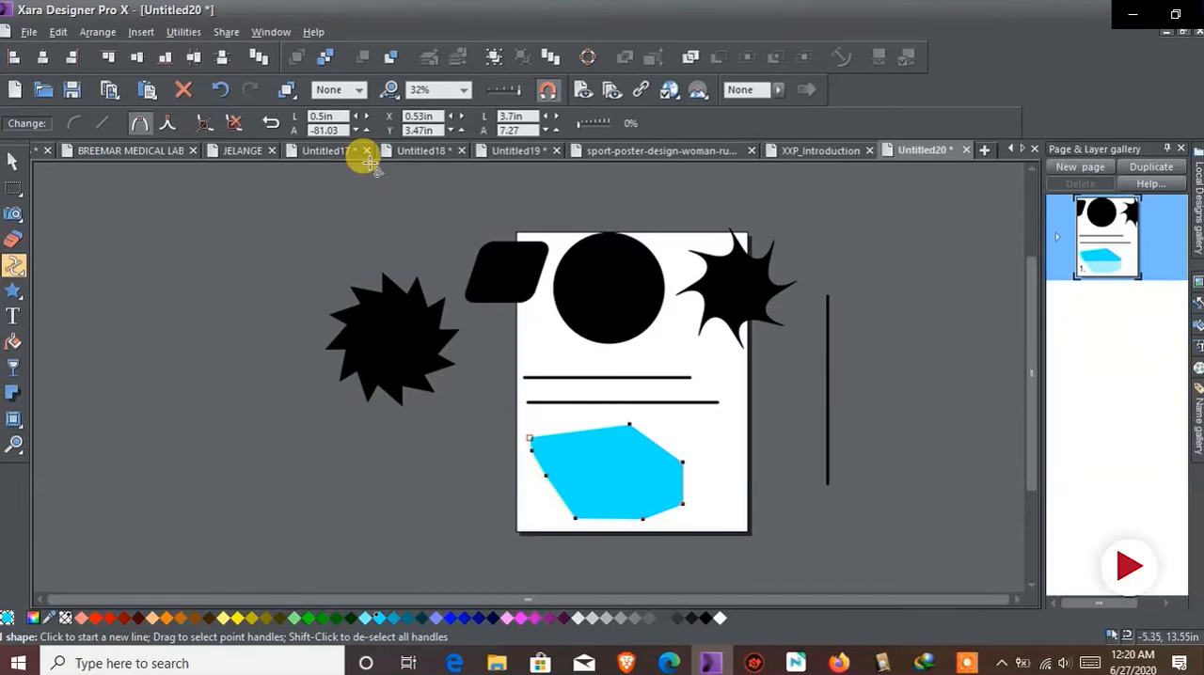
Move the light blue polygon off the page to the empty area below the black spiky shape
click(13, 161)
drag(587, 434, 328, 422)
click(646, 476)
click(404, 443)
Draw a closed, rounded shape of curved segments with the Shape Tool on the page below the two horizontal lines
click(13, 266)
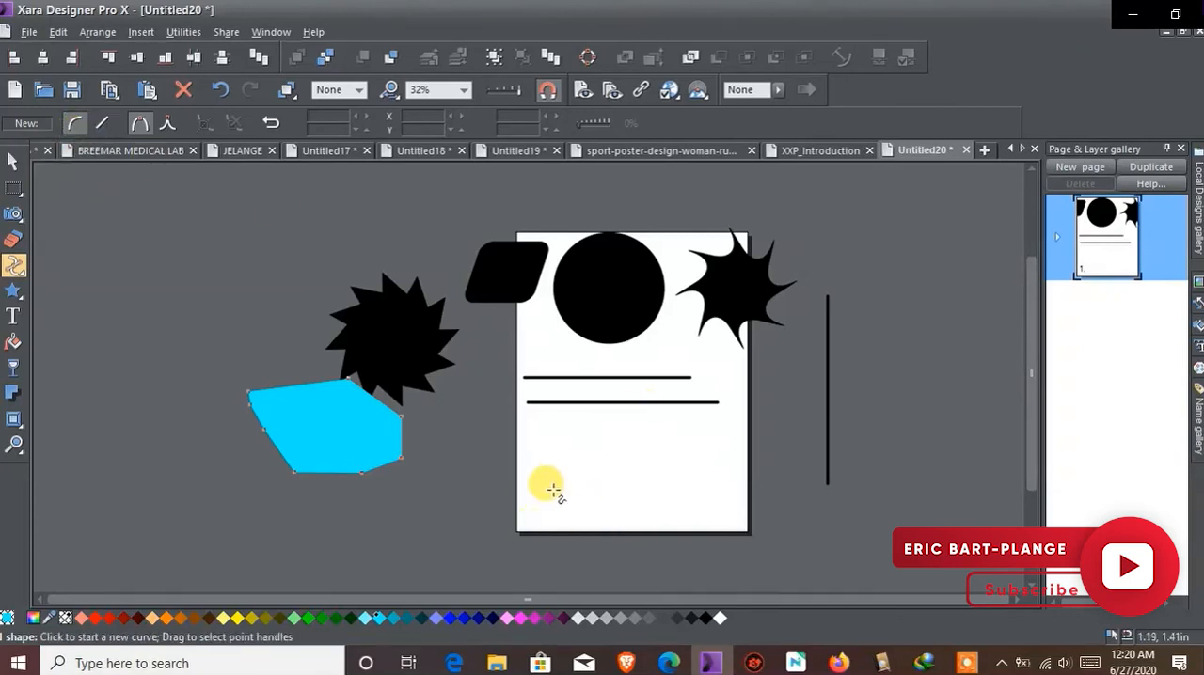
scroll(559, 483, up, 2)
scroll(559, 482, up, 1)
click(543, 362)
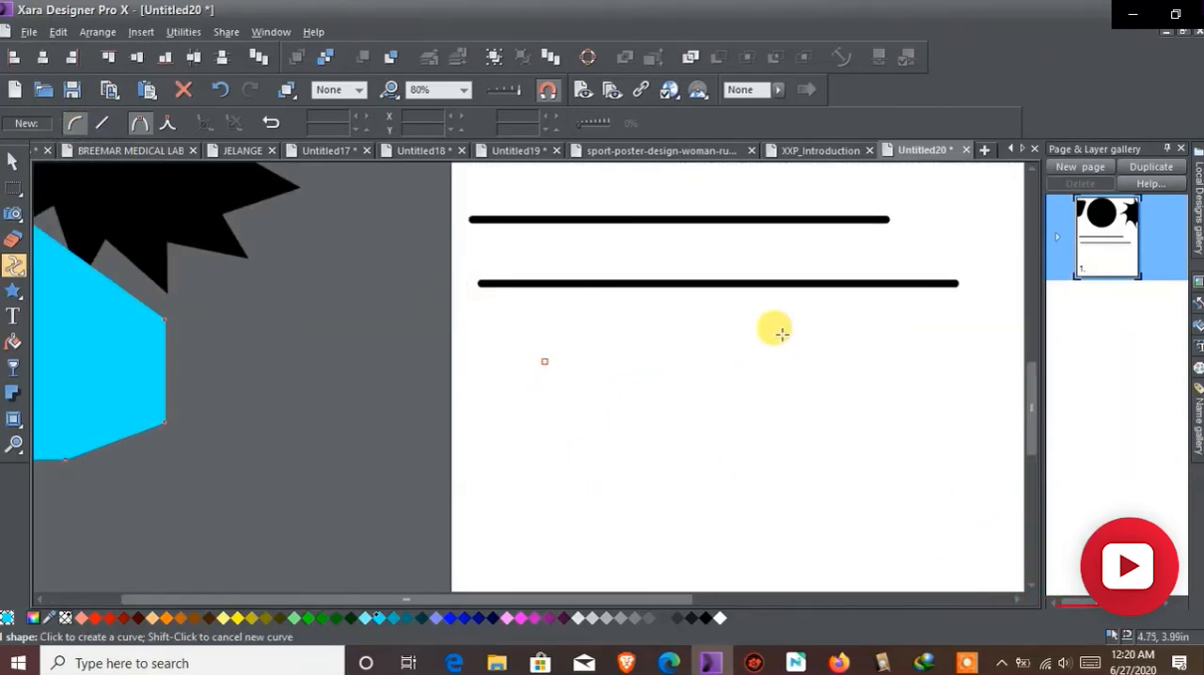
click(793, 336)
click(903, 428)
click(900, 521)
scroll(867, 534, down, 1)
click(869, 522)
click(748, 536)
click(597, 509)
click(570, 462)
click(562, 443)
click(555, 420)
click(545, 389)
click(534, 352)
click(533, 323)
click(543, 290)
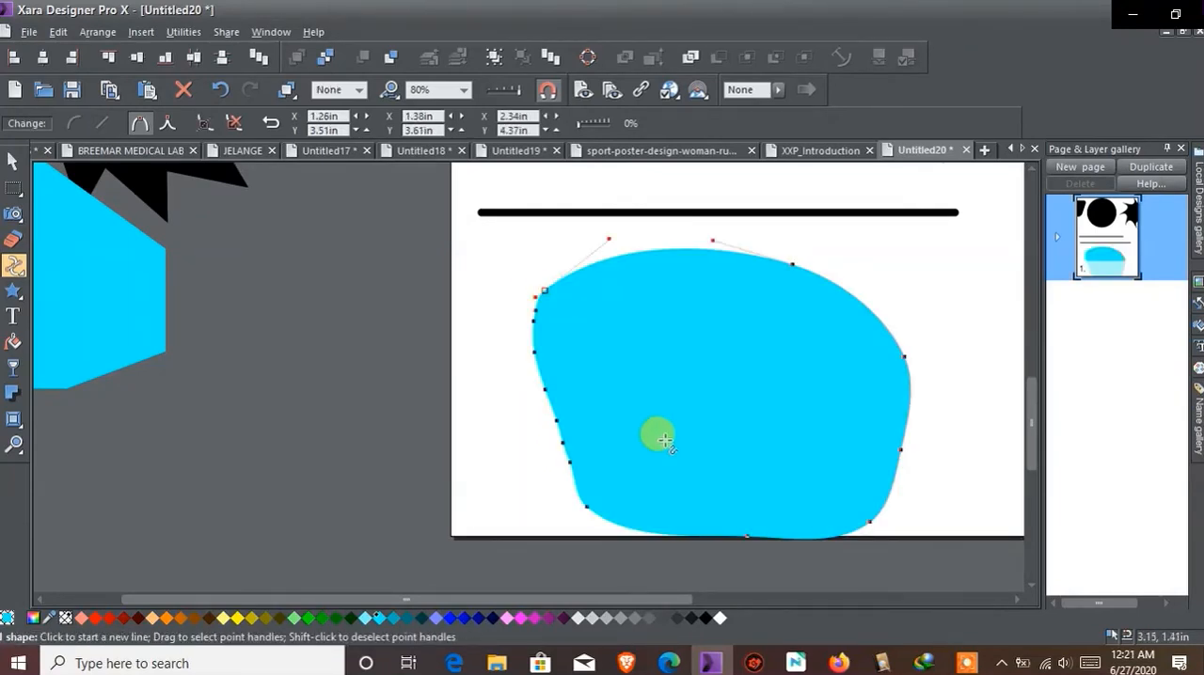
Move the light blue polygon further left so that it is clear of the black spiky shape
scroll(682, 423, down, 3)
scroll(683, 423, down, 2)
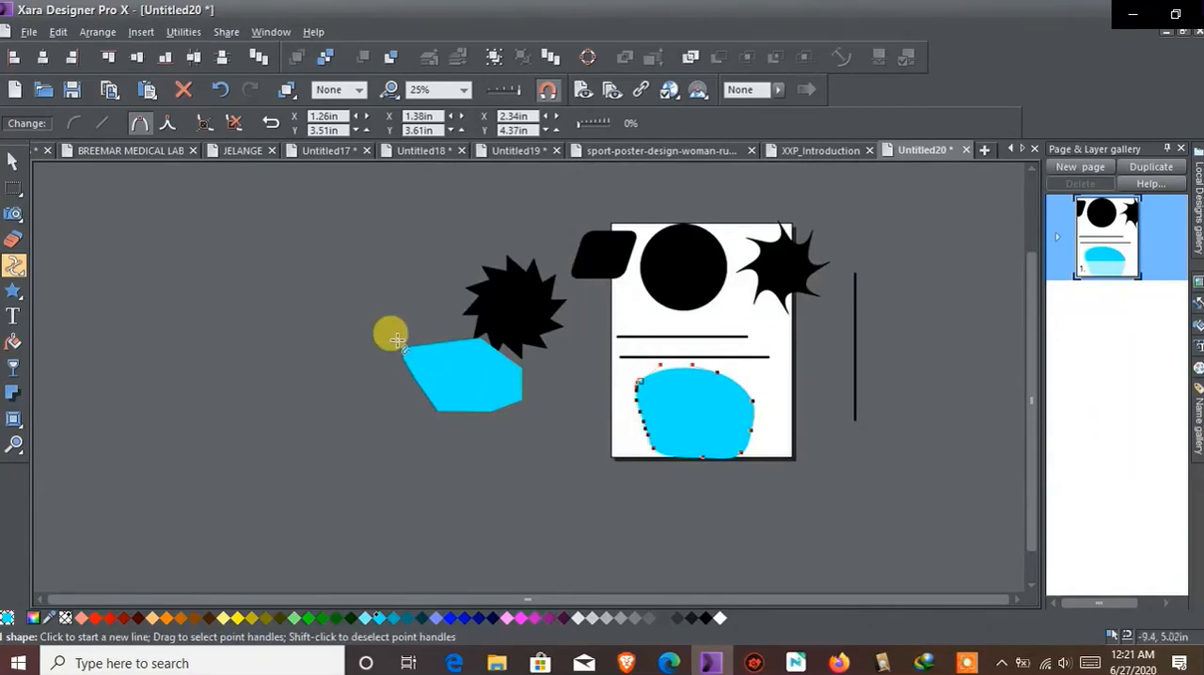
scroll(404, 333, up, 5)
click(12, 162)
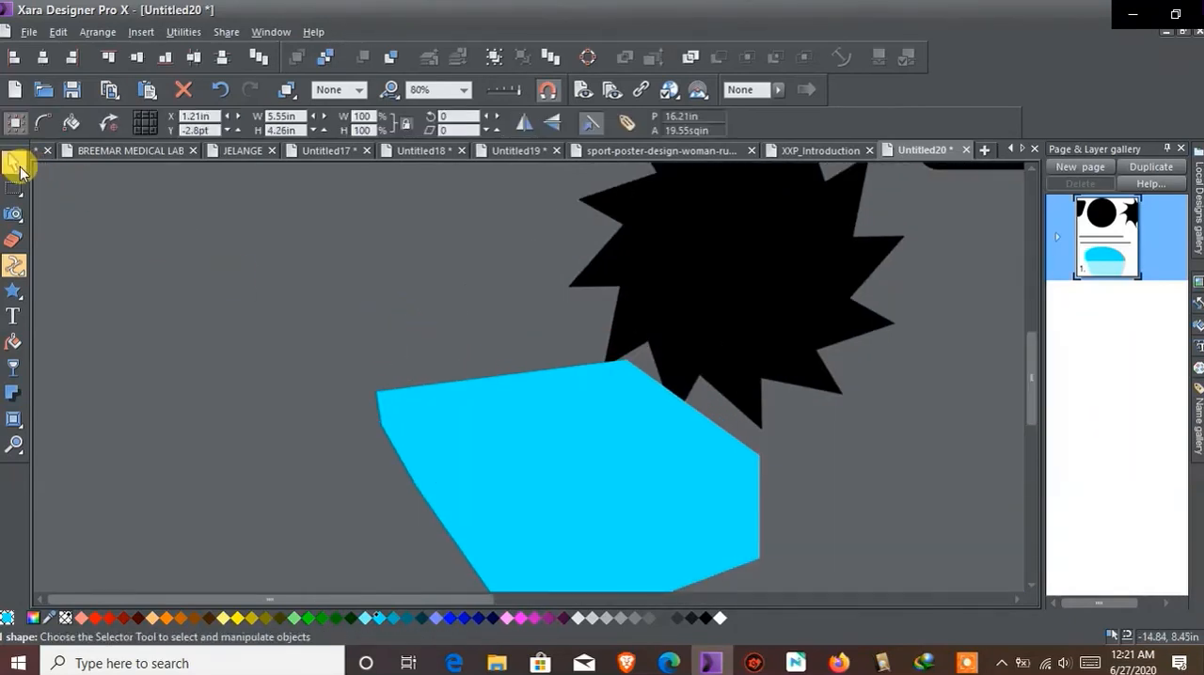
drag(573, 446, 373, 375)
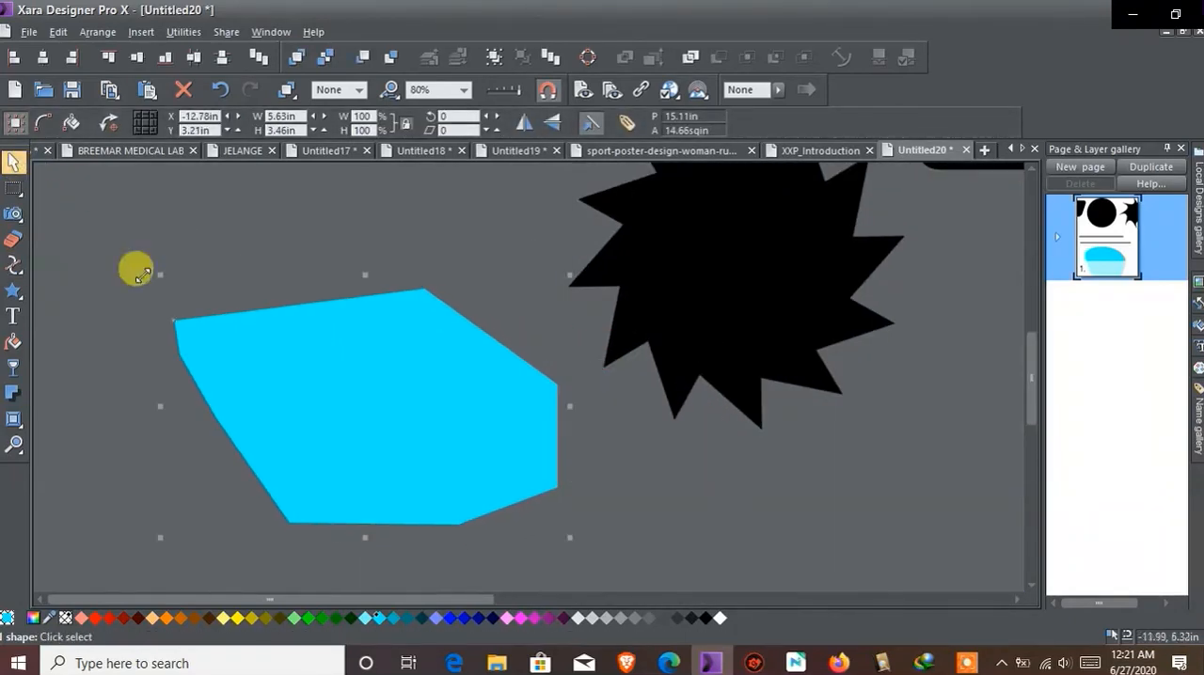
Bend the polygon's straight upper-right edge outward into a rounded bulge with the Shape Tool
click(13, 264)
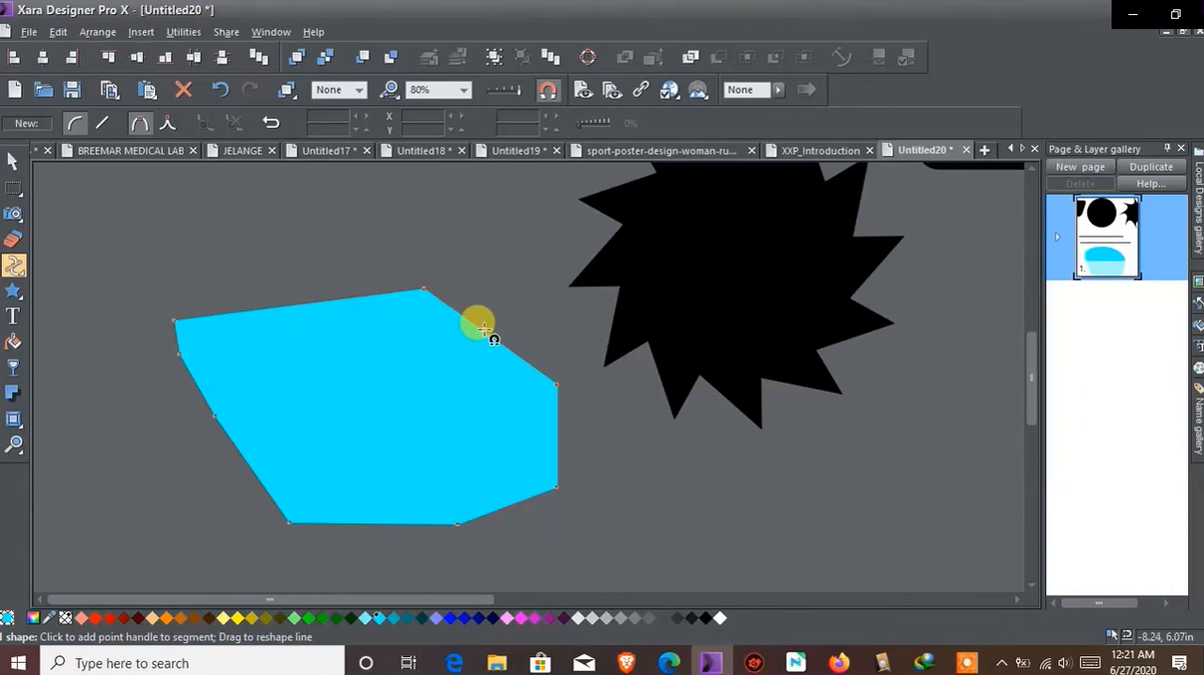
drag(471, 322, 558, 293)
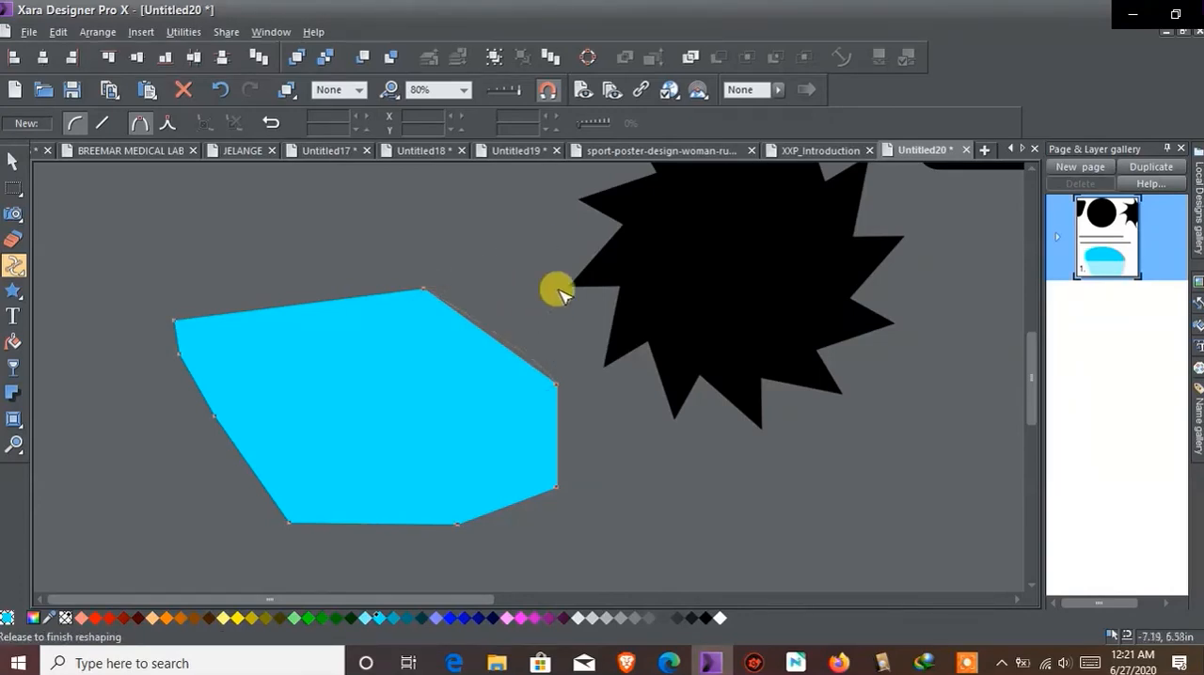
drag(346, 404, 534, 248)
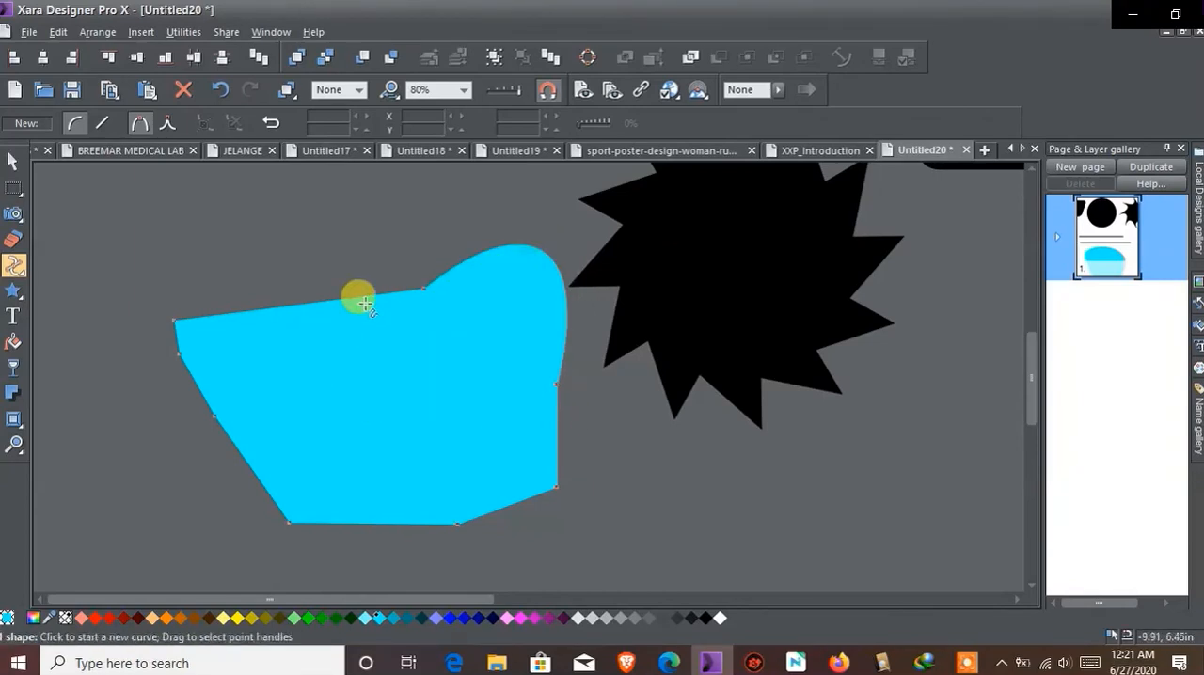
Reshape the bulge through the curve handles of its lower point, pulling one inside the polygon and the other further right
click(560, 391)
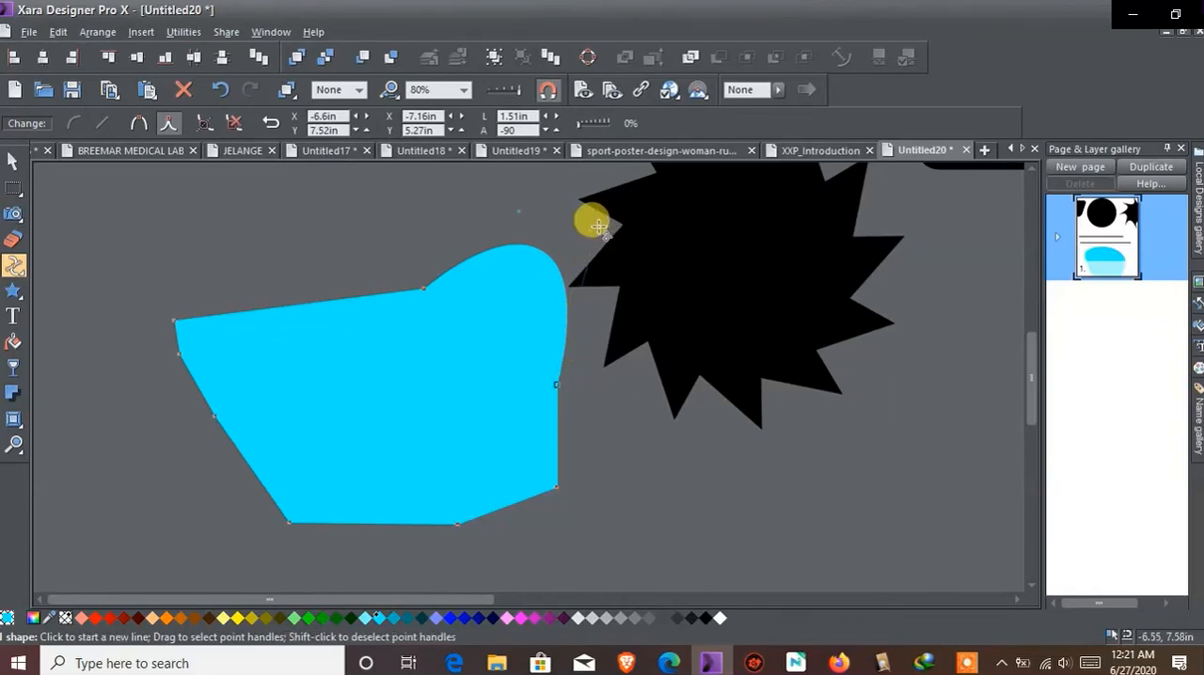
drag(596, 229, 398, 385)
drag(518, 211, 594, 255)
Move the rounded light blue shape off the page to above the reshaped polygon, and shift the black spiky shape slightly up beside it
scroll(595, 255, down, 5)
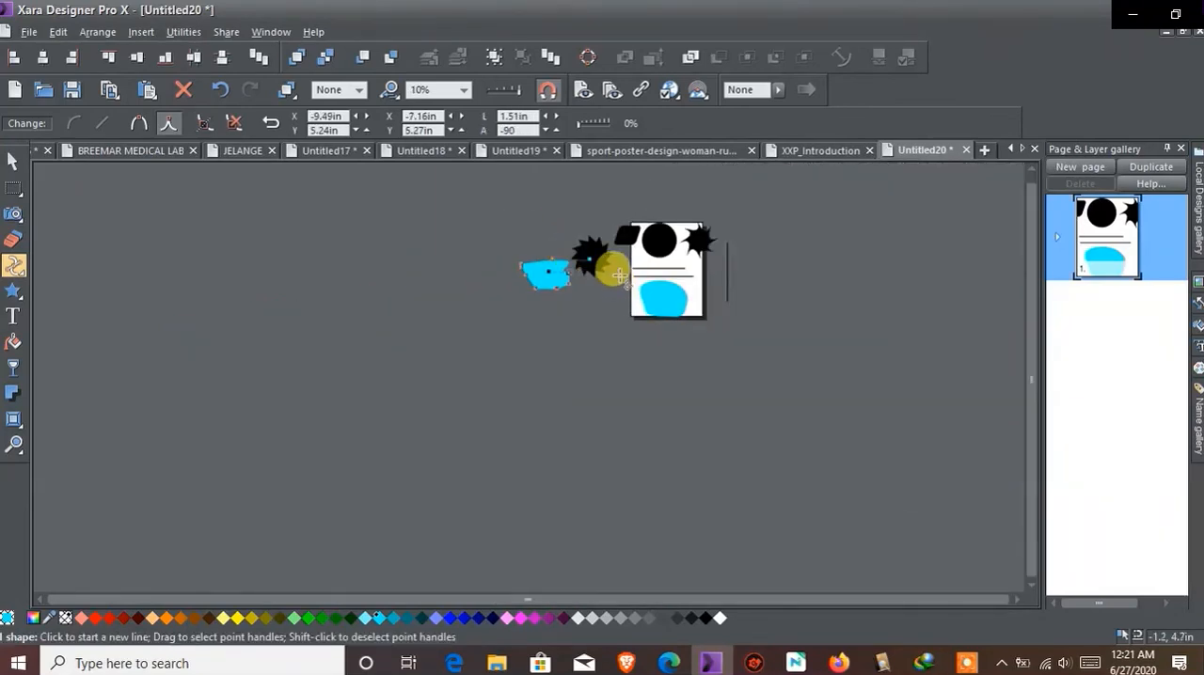
scroll(608, 263, up, 3)
scroll(658, 280, up, 2)
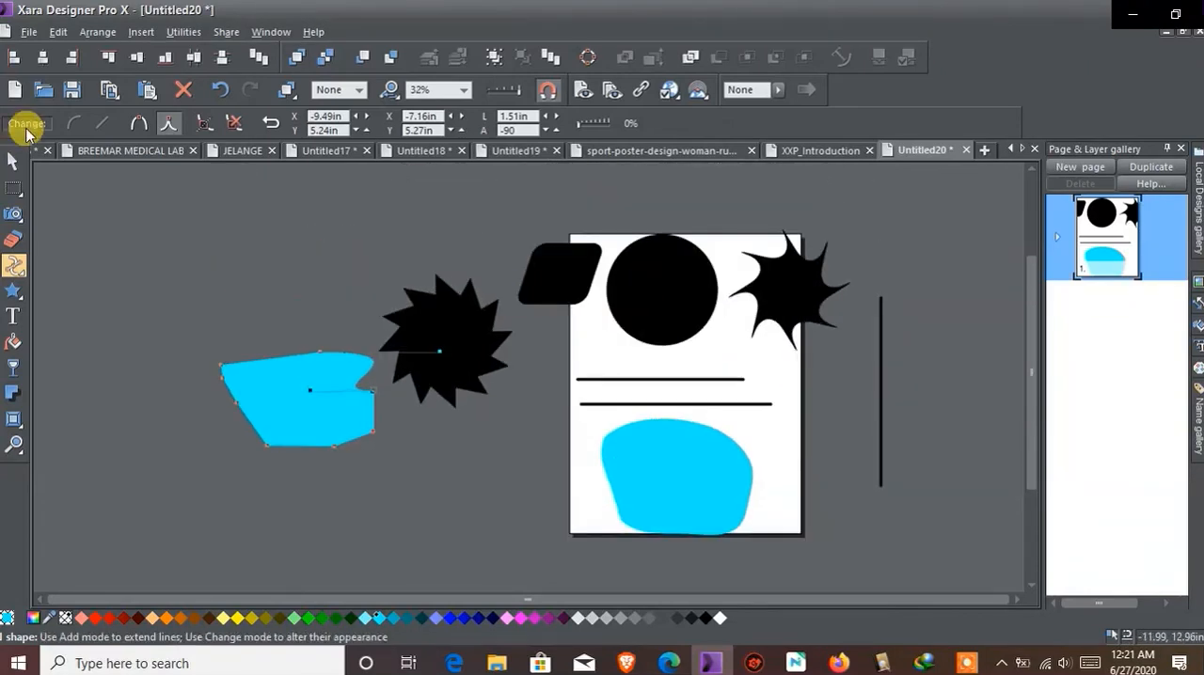
click(13, 162)
drag(656, 467, 315, 285)
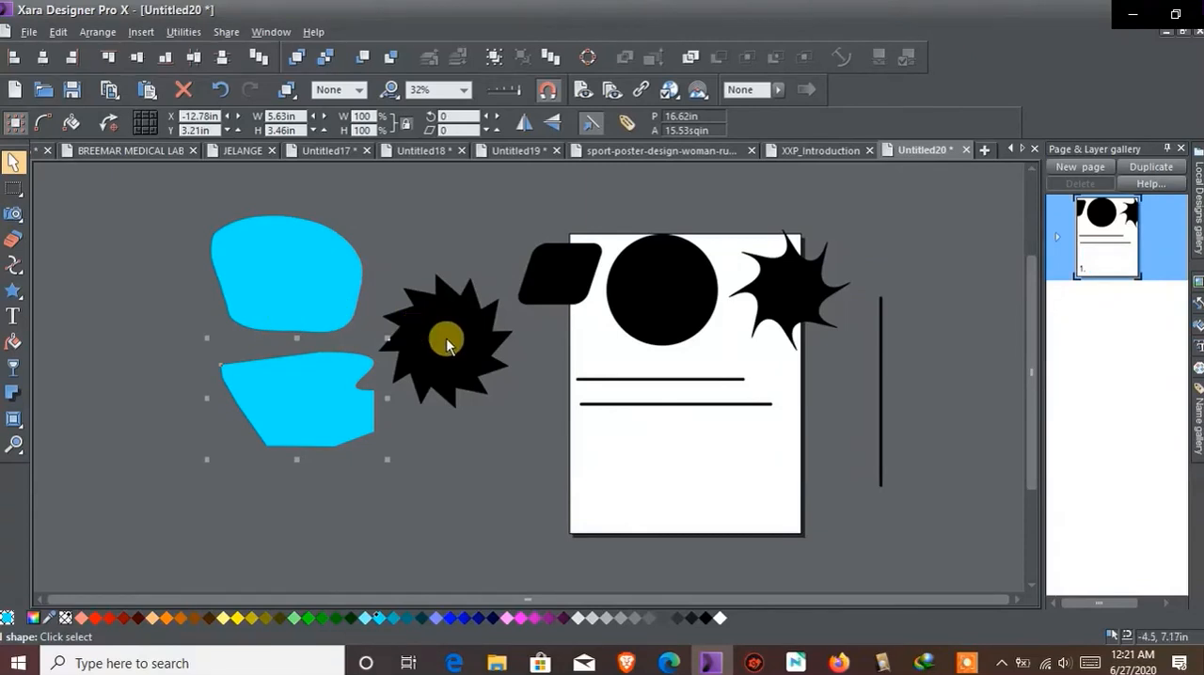
drag(447, 360, 439, 308)
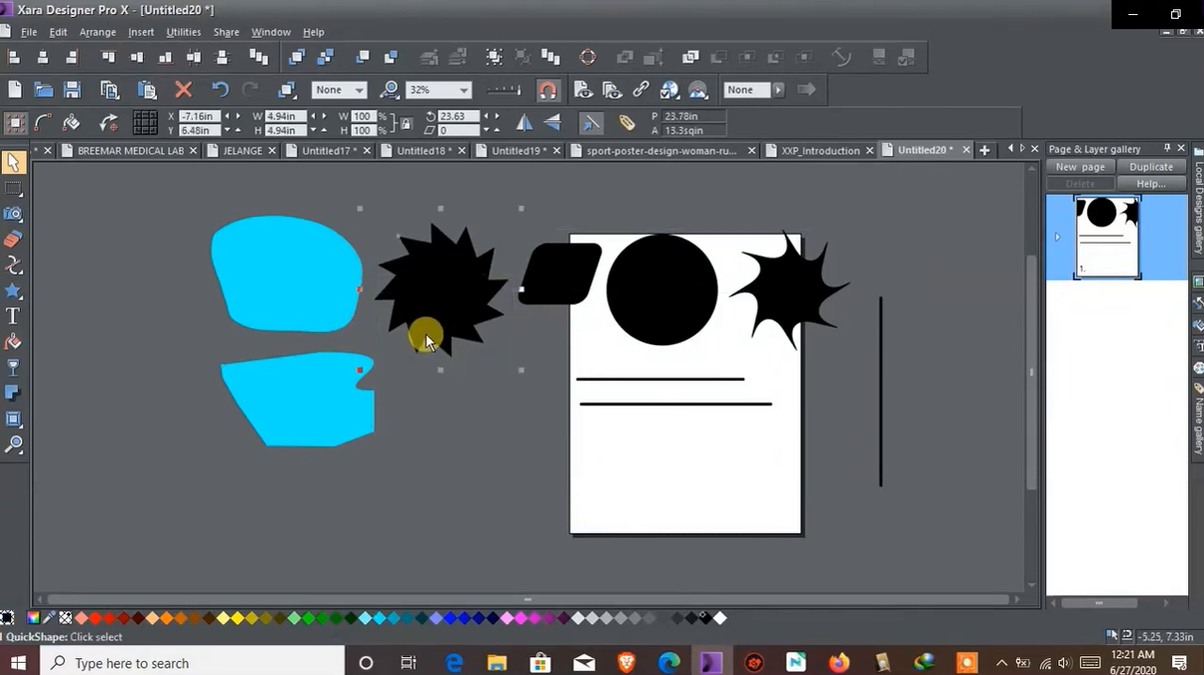
click(304, 404)
click(274, 288)
click(337, 320)
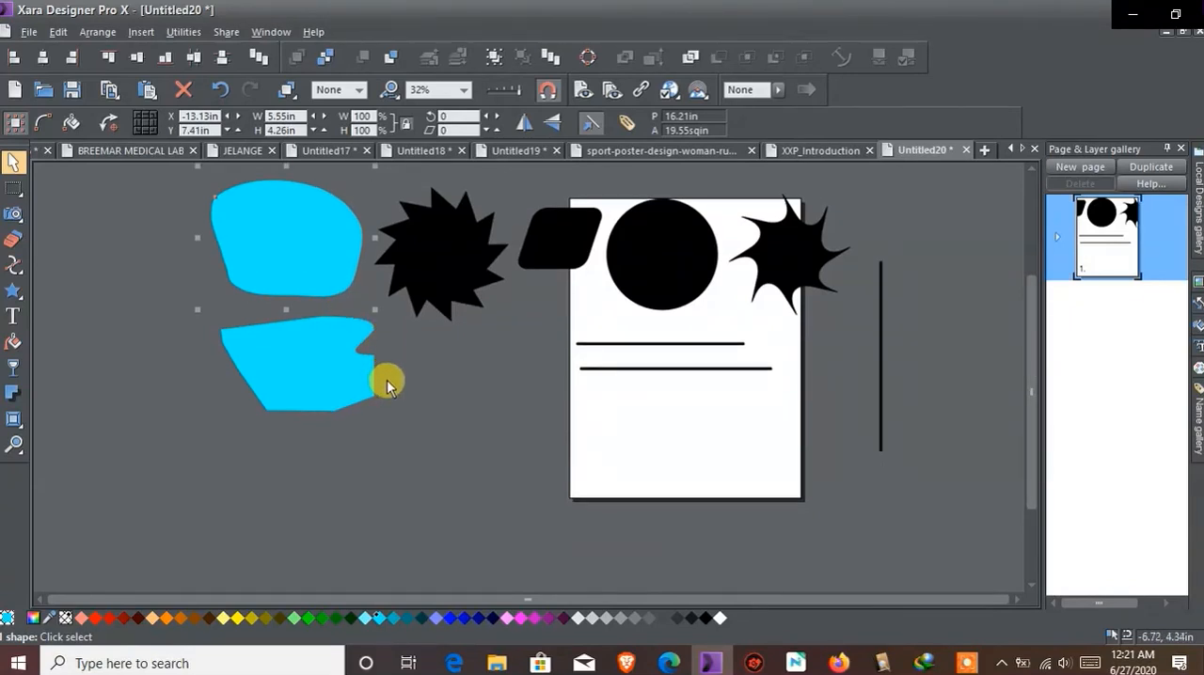
click(284, 323)
click(806, 315)
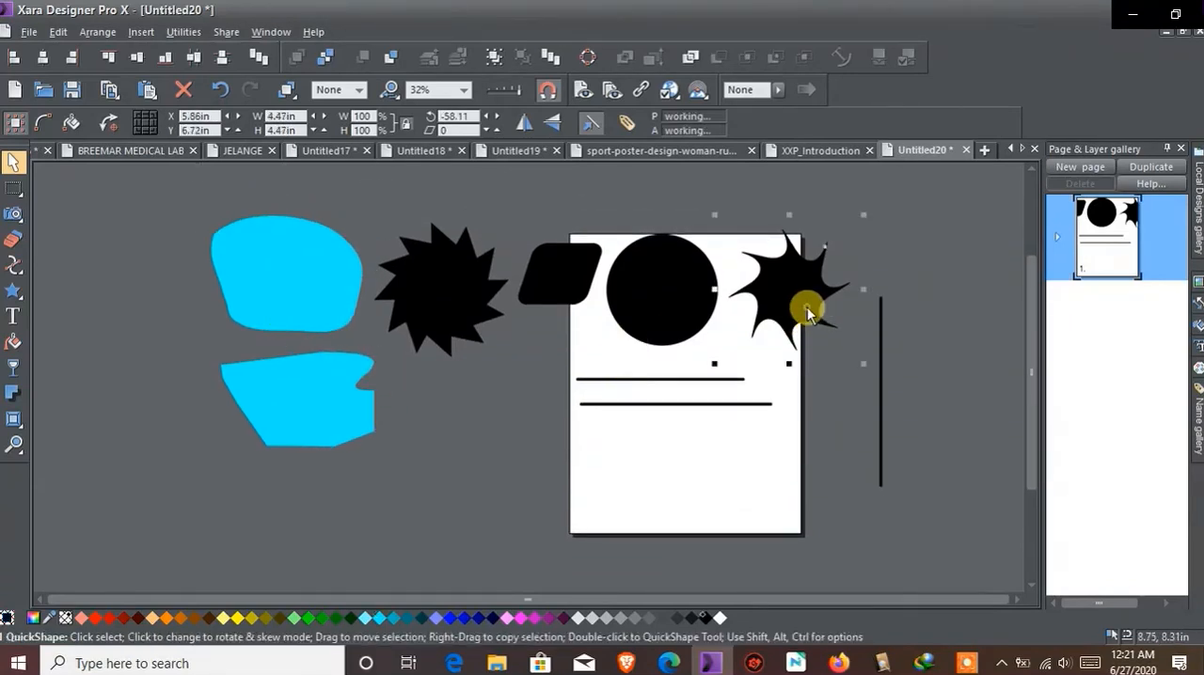
click(881, 389)
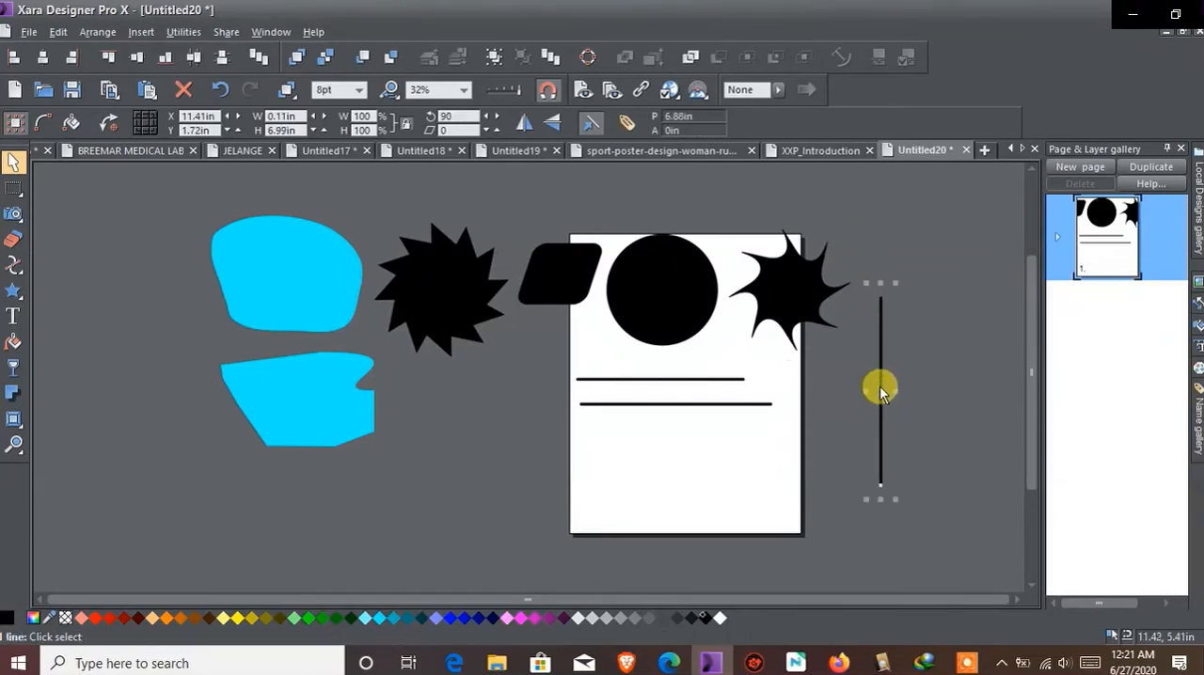